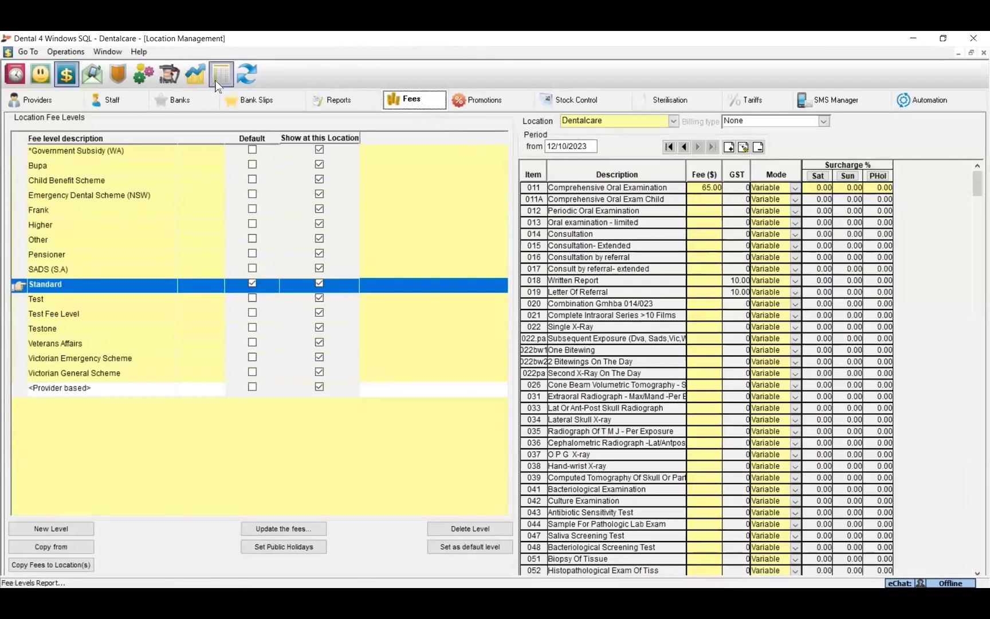
Set up a fee import template for the Standard and Test levels using Export All Newest Fees.
left_click(67, 54)
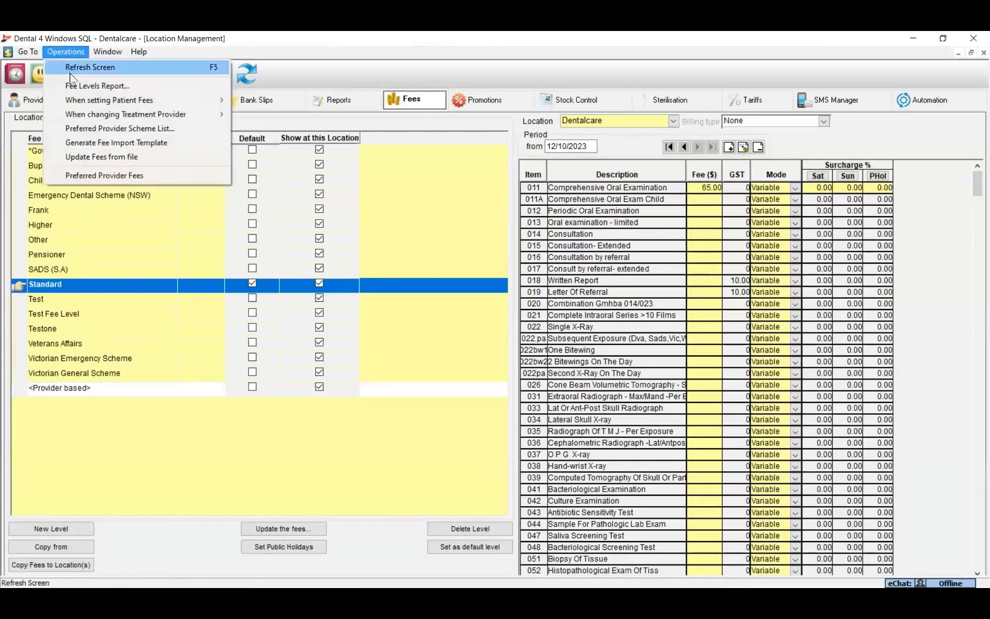
left_click(80, 142)
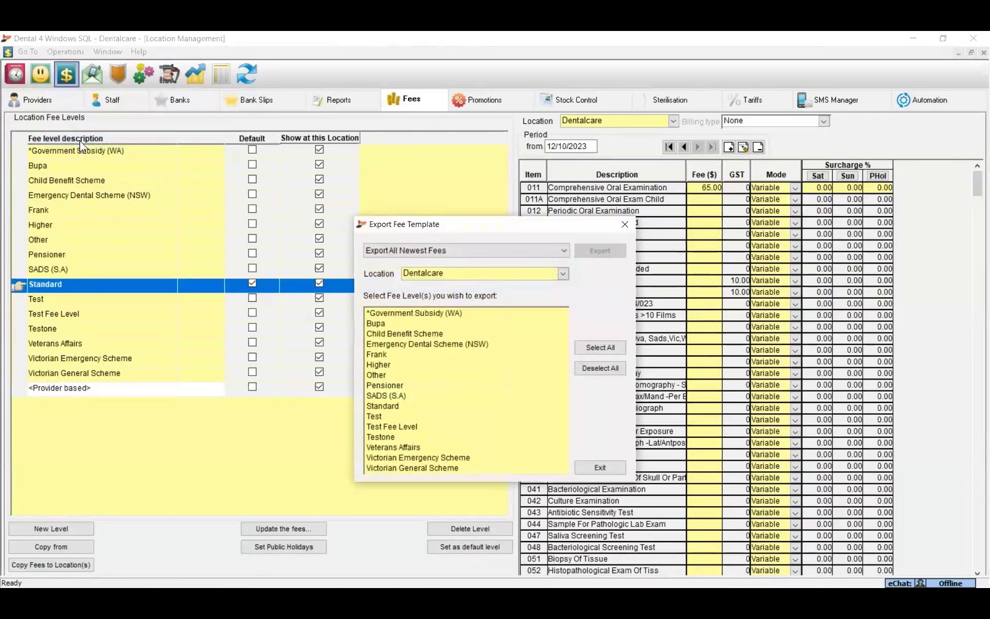
left_click(391, 407)
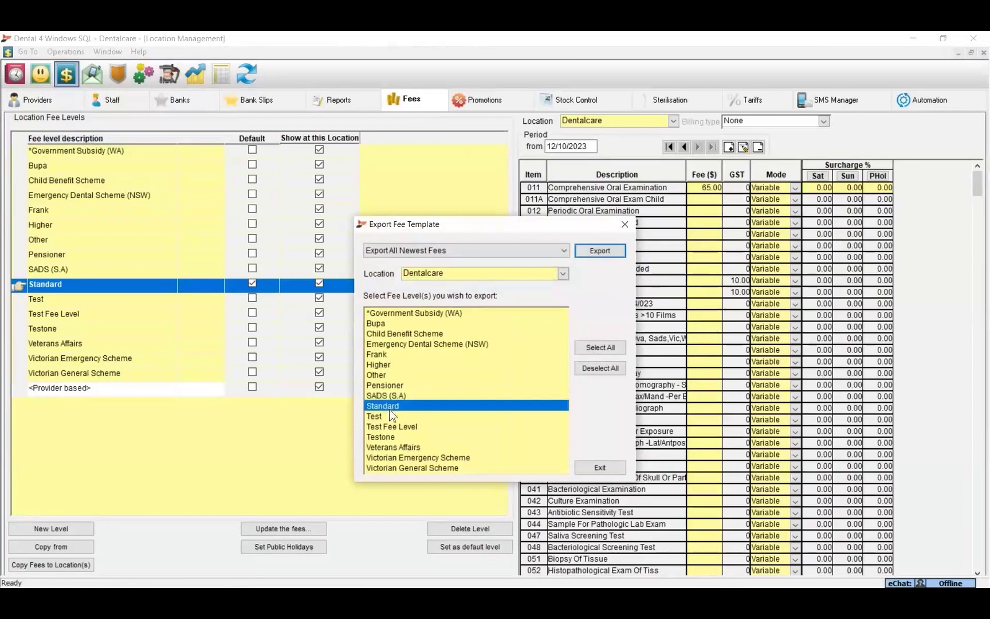
left_click(390, 415)
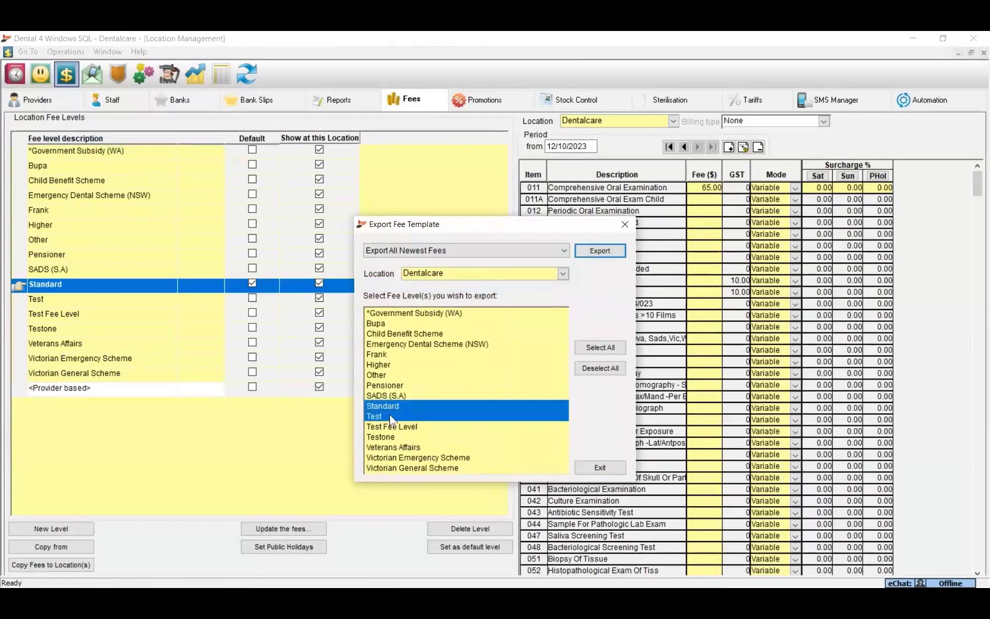
left_click(377, 251)
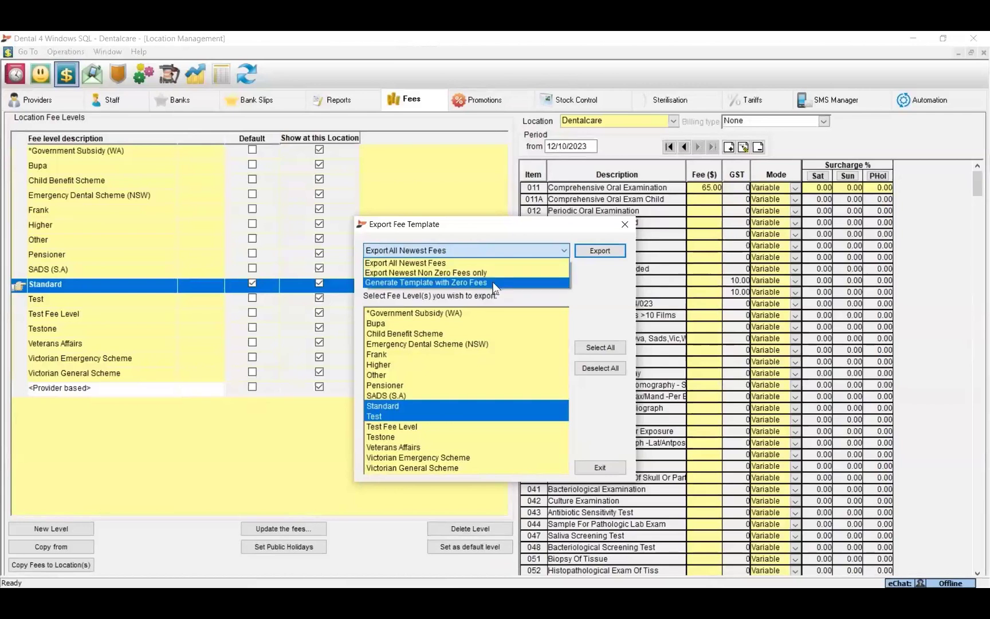
left_click(434, 262)
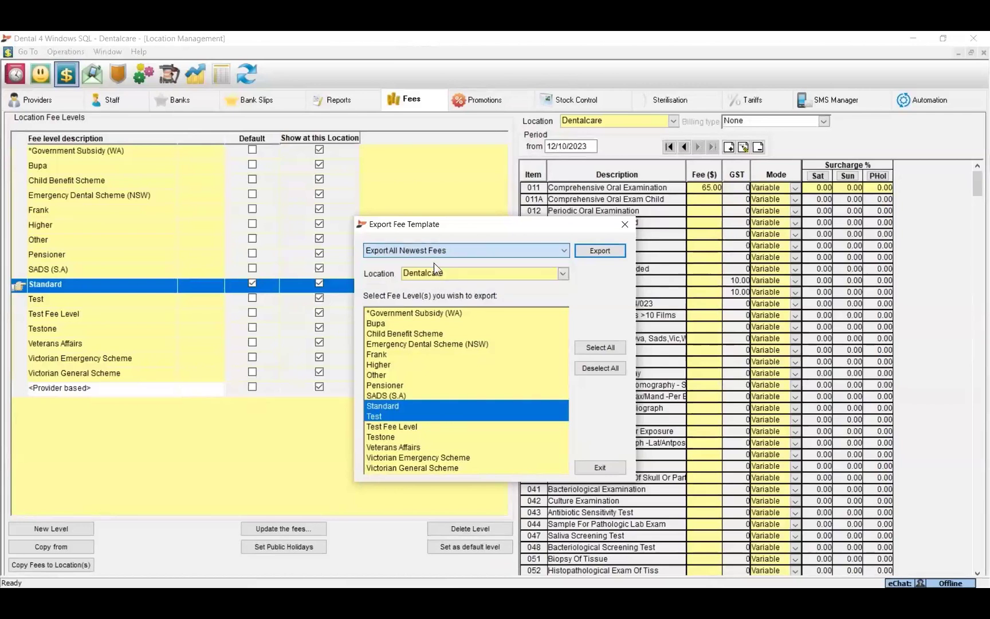
Export the 535 fee records and save them as Fees_All_Loc_1_(Dentalcare).xlsx.
left_click(599, 250)
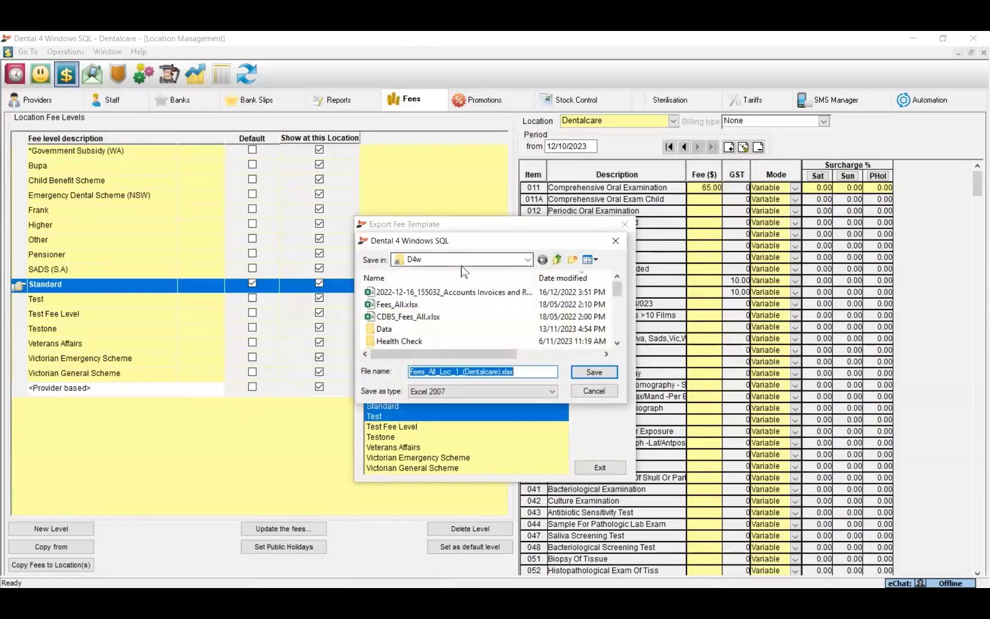
left_click(595, 372)
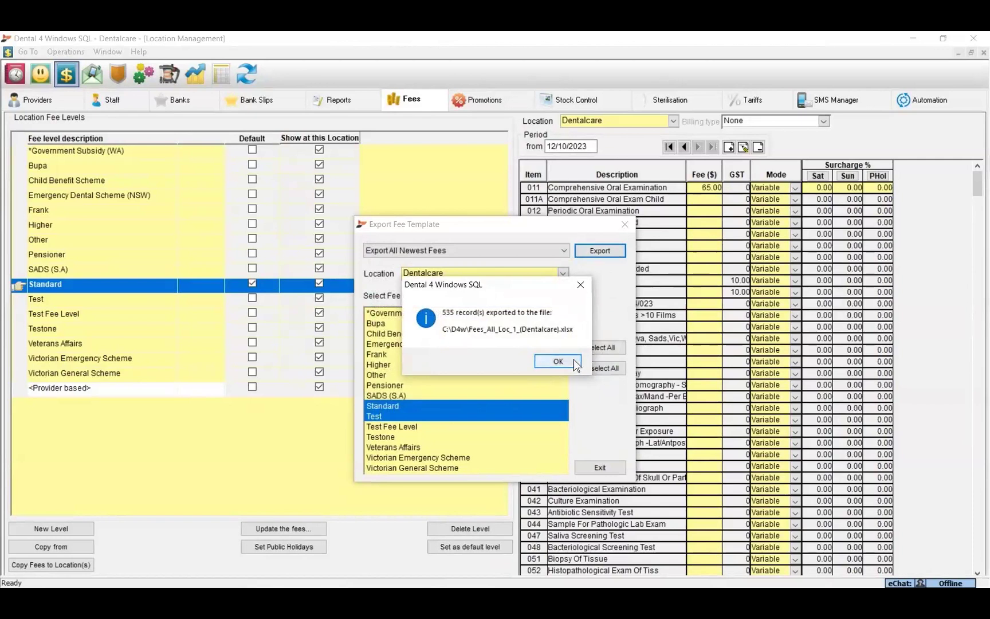
left_click(558, 362)
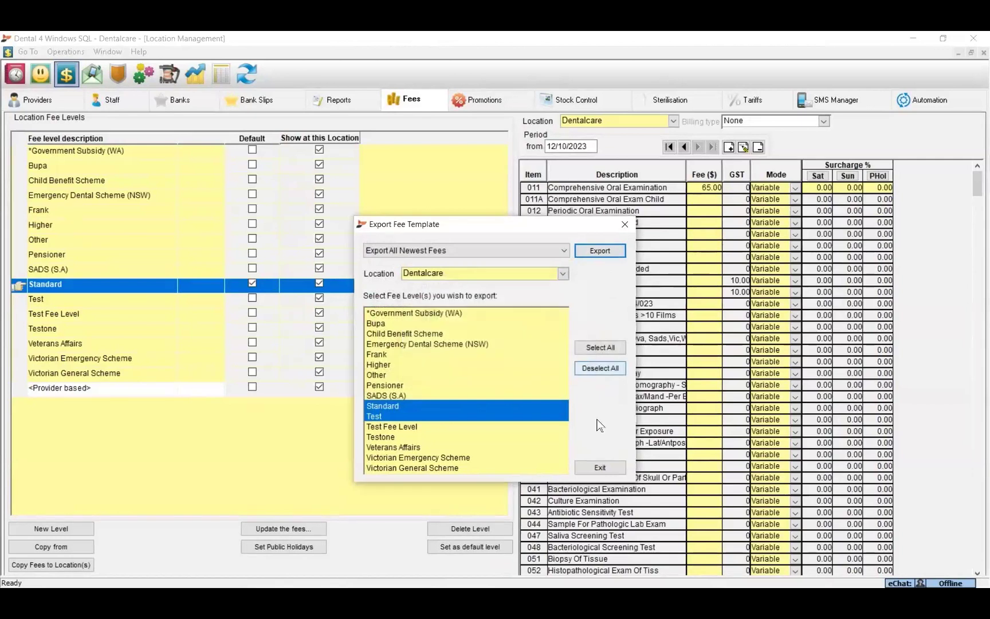
left_click(600, 467)
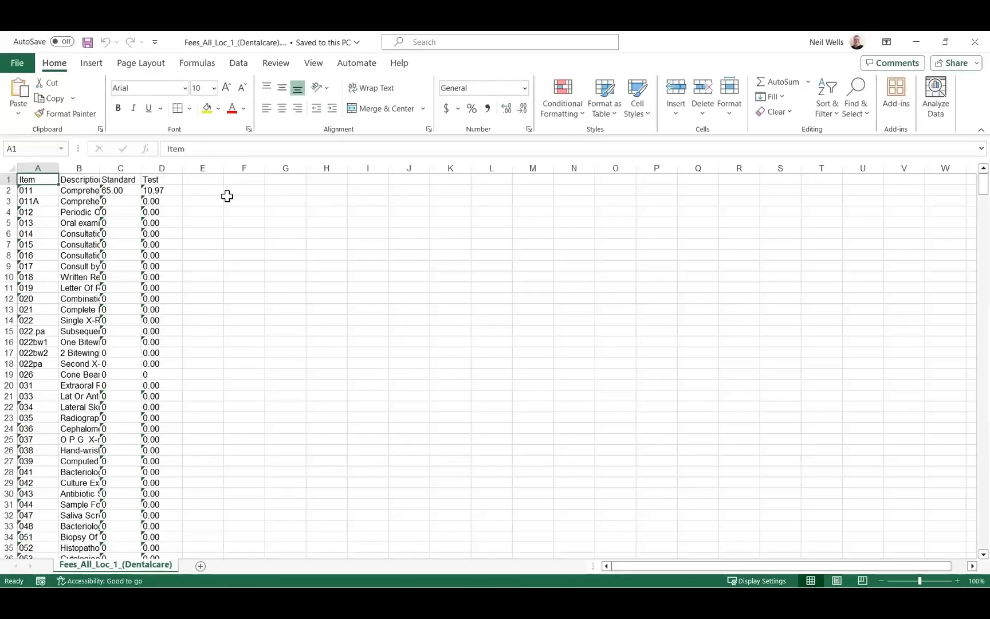
Enter Standard 85 and Test 12 for item 011, and Standard 65 for item 011A.
left_click(115, 190)
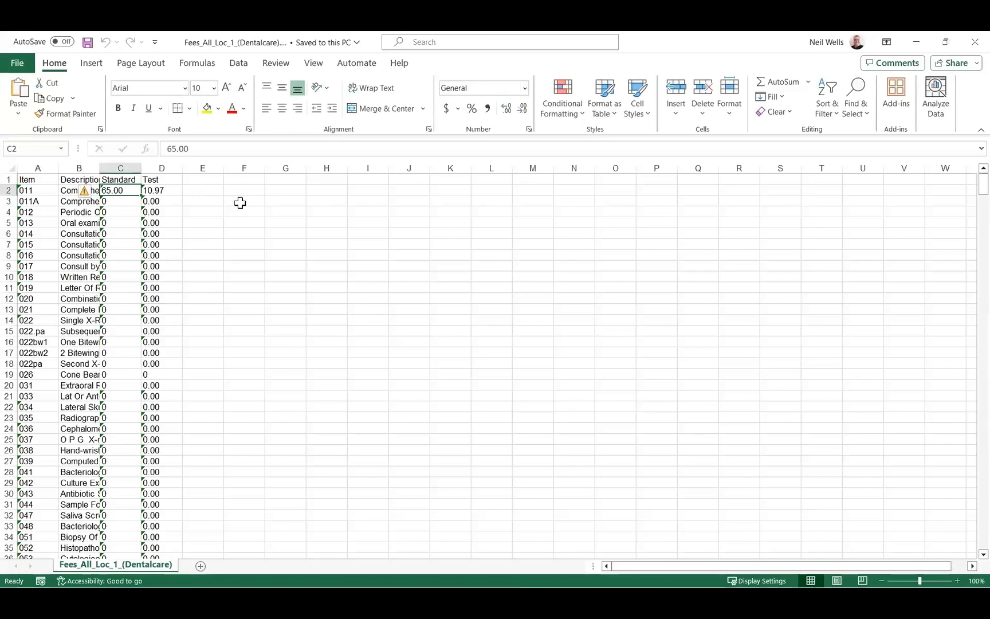
type("85")
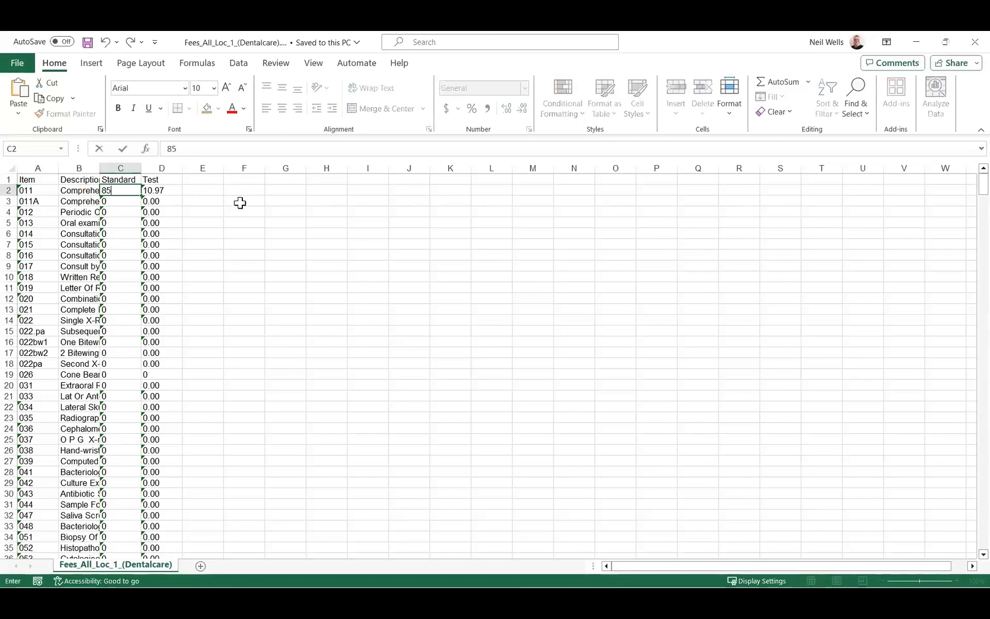
key("Tab")
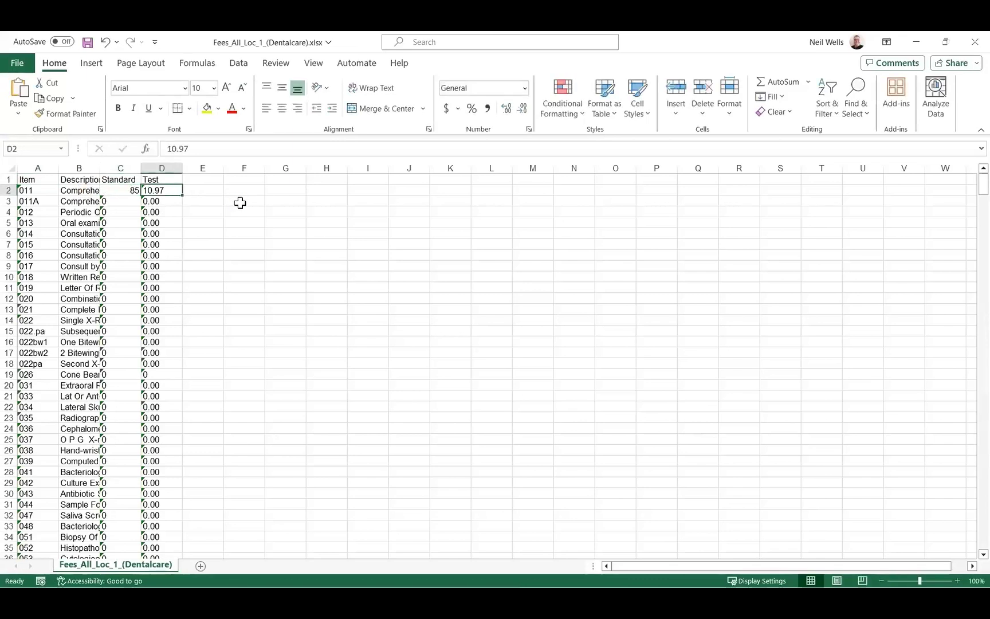
type("12")
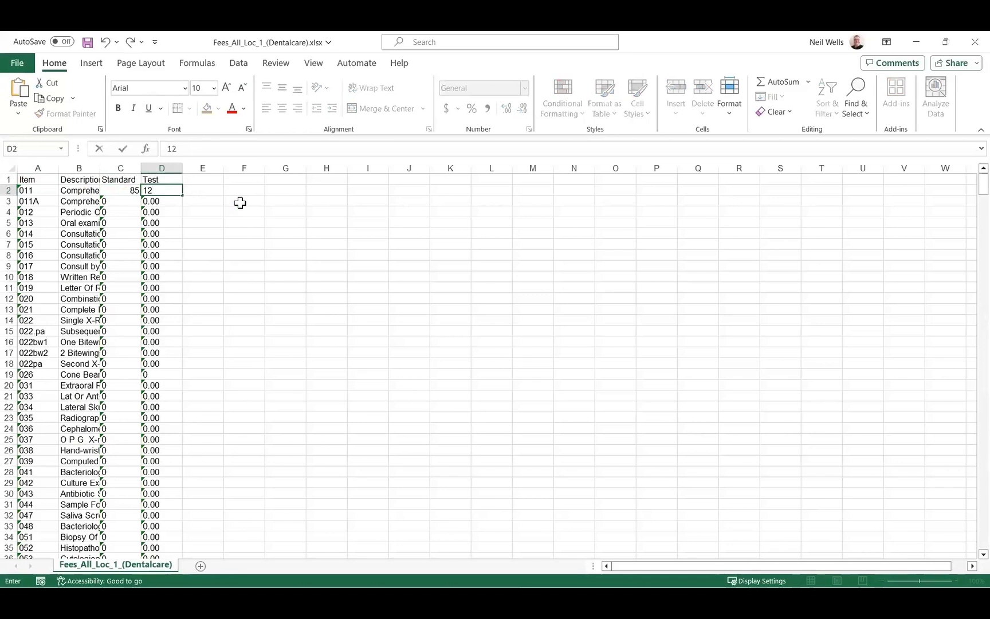
key("Return")
key("Left")
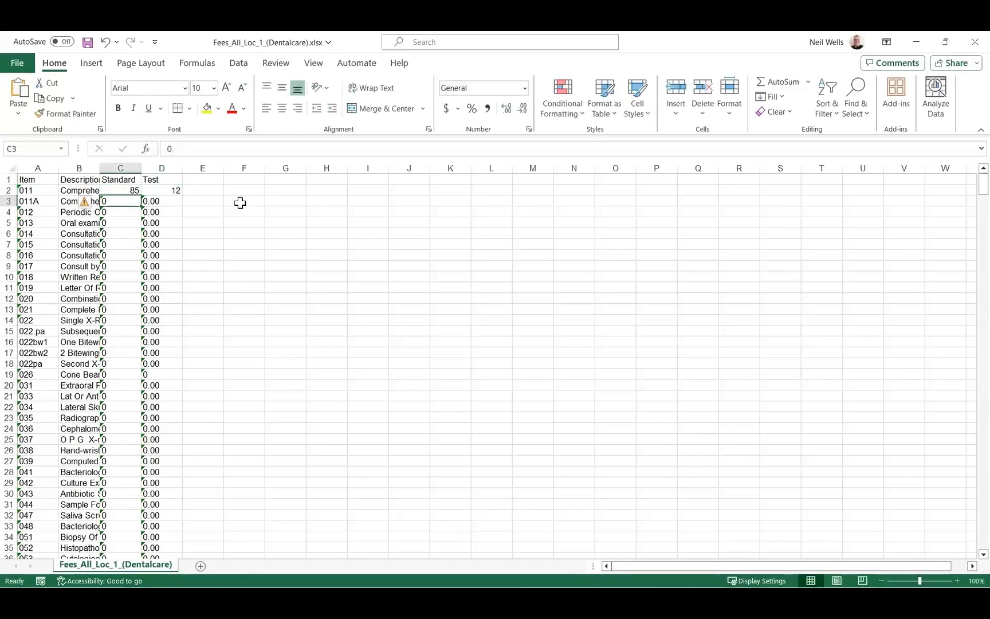
type("65")
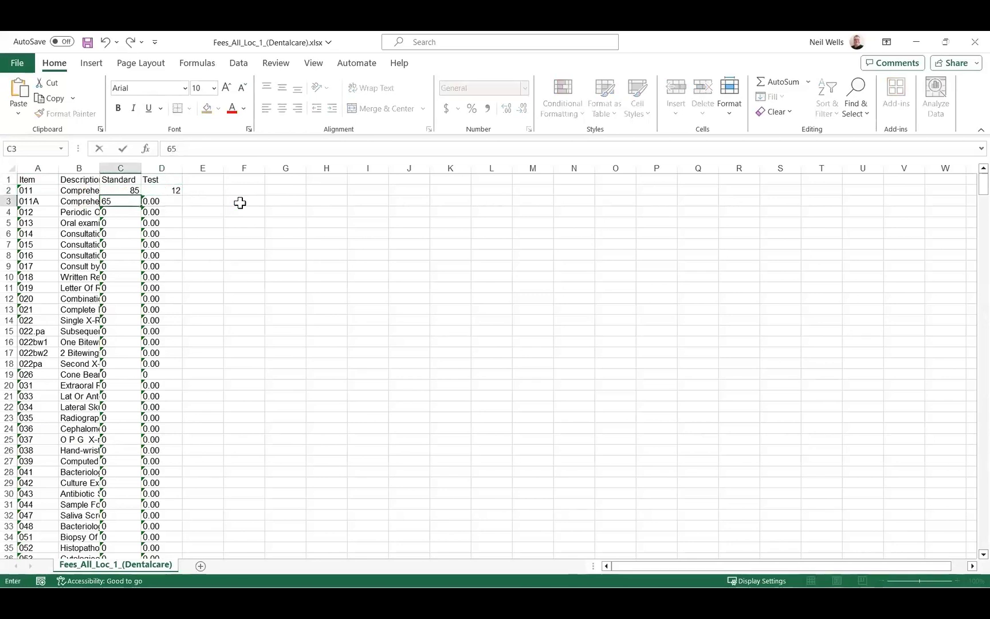
key("Right")
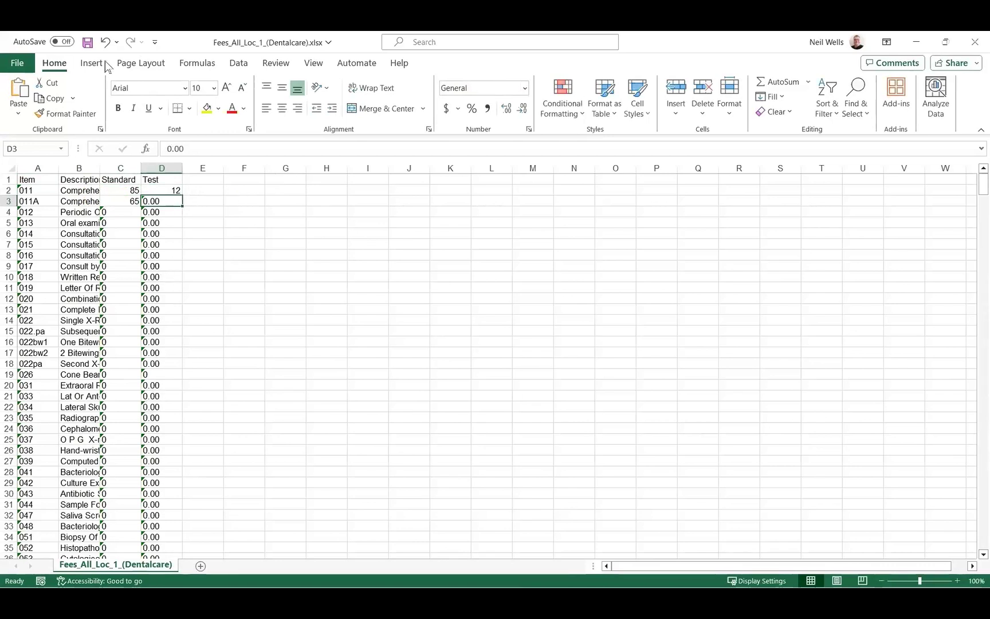
left_click(18, 62)
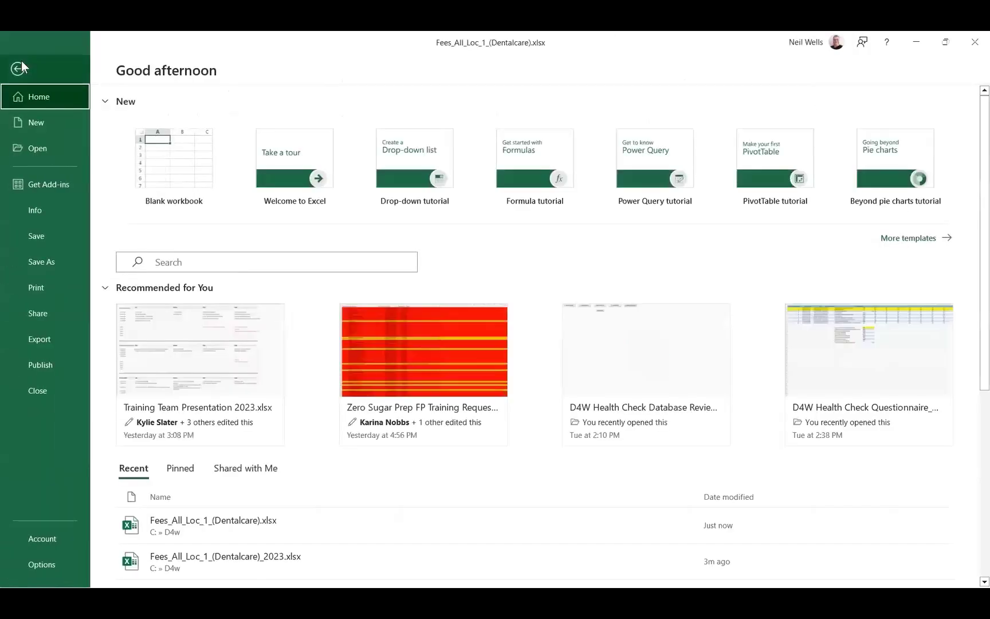
Save the workbook as Fees_All_Loc_1_(Dentalcare)_2023.xlsx in C:\D4w and close it.
left_click(35, 262)
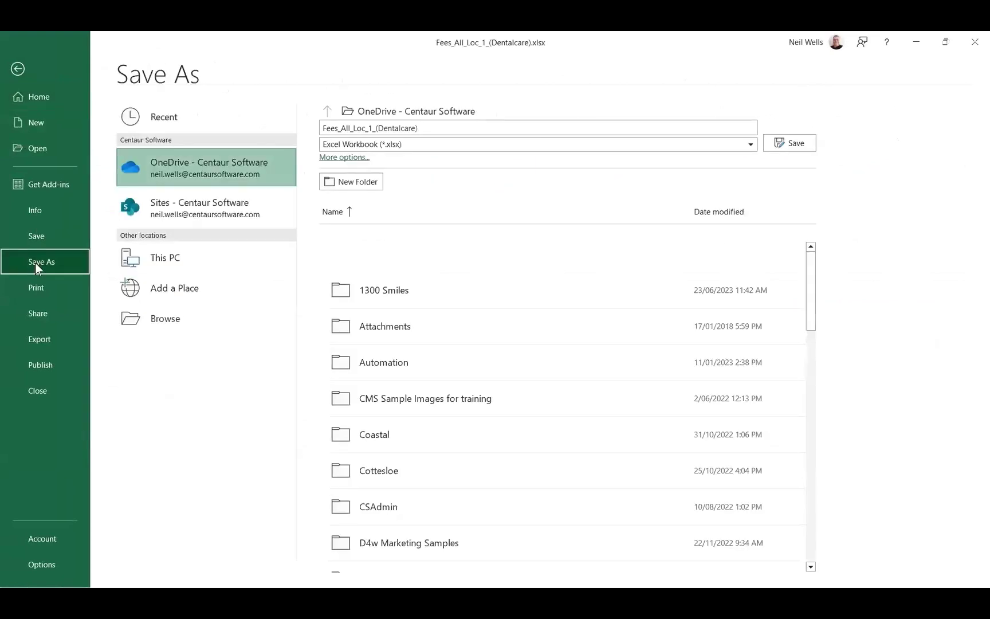
left_click(164, 314)
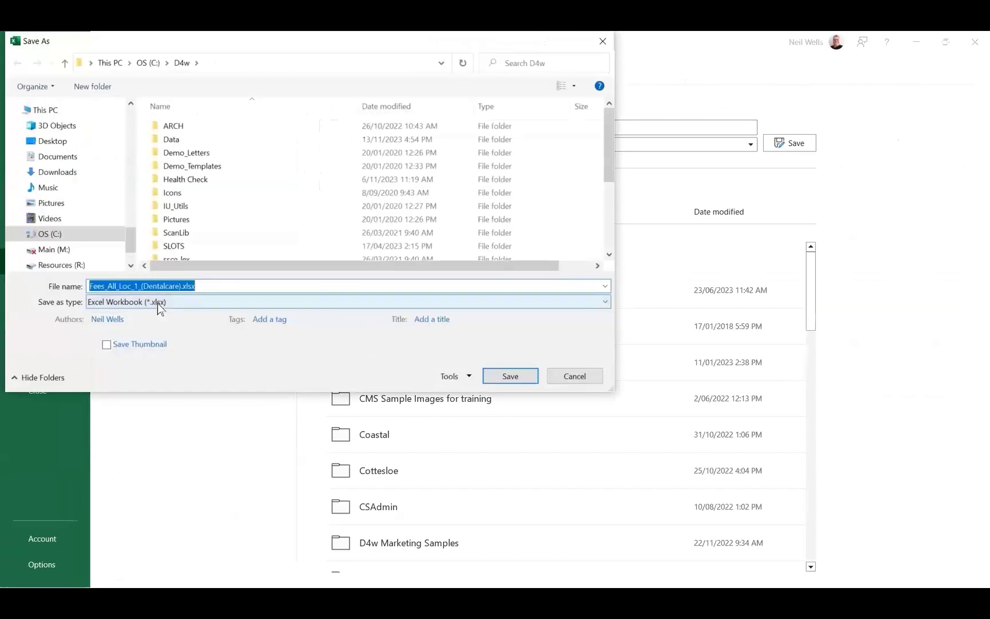
key("End")
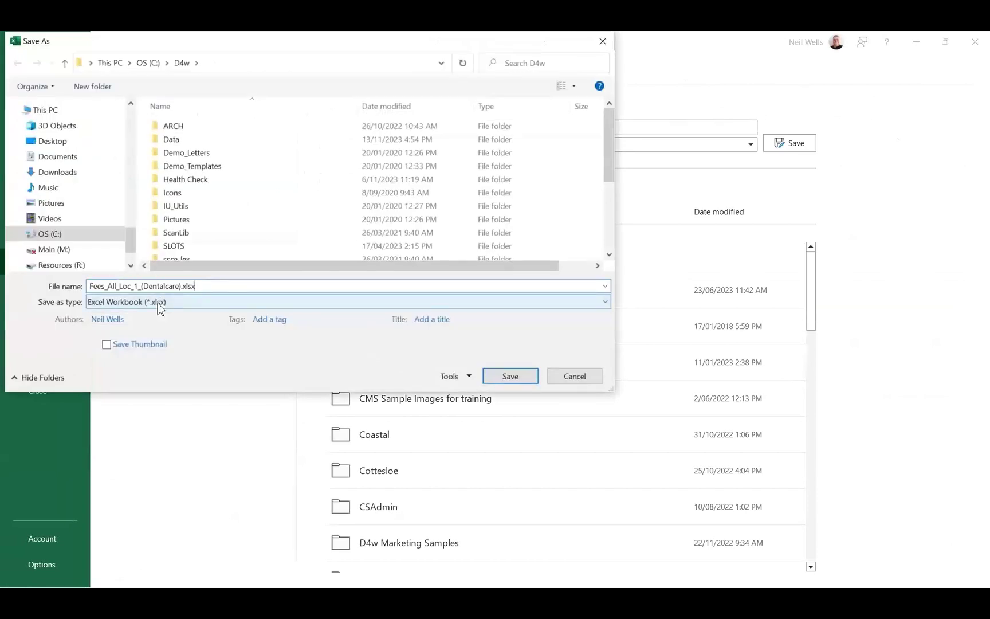
type("_2023")
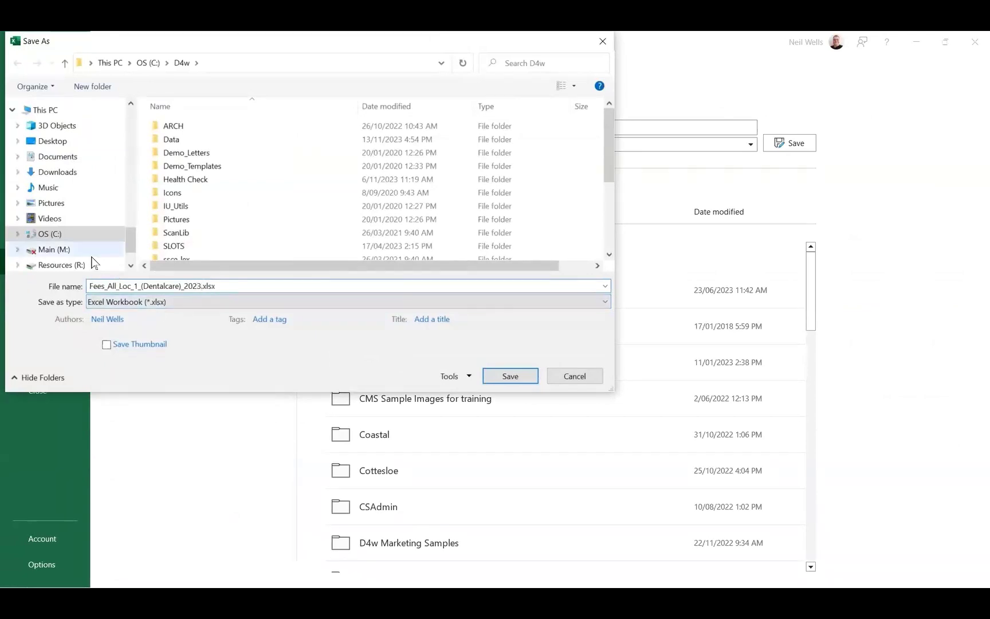
left_click(525, 372)
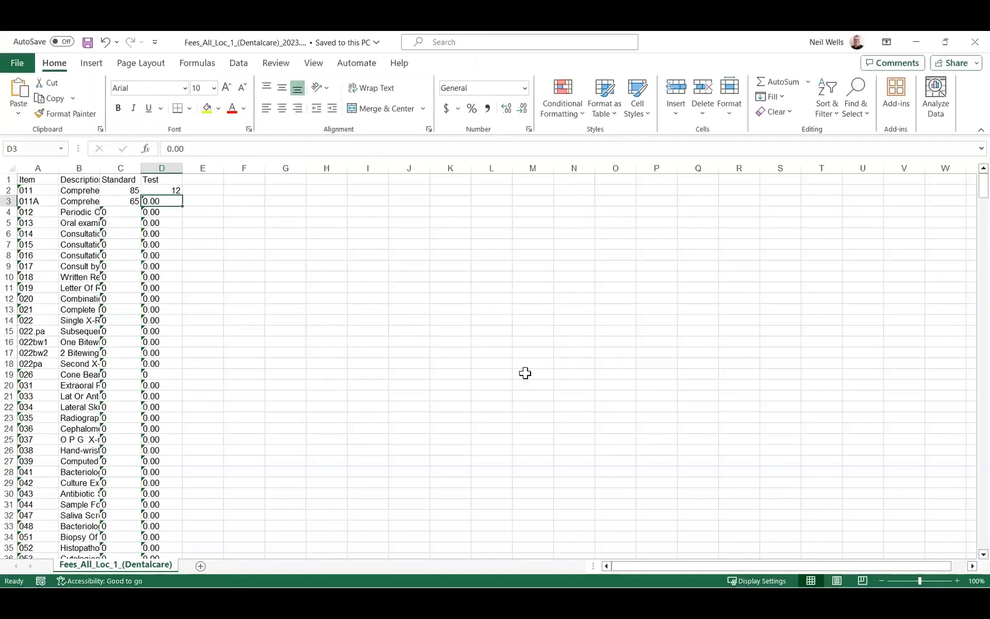
left_click(24, 60)
left_click(30, 386)
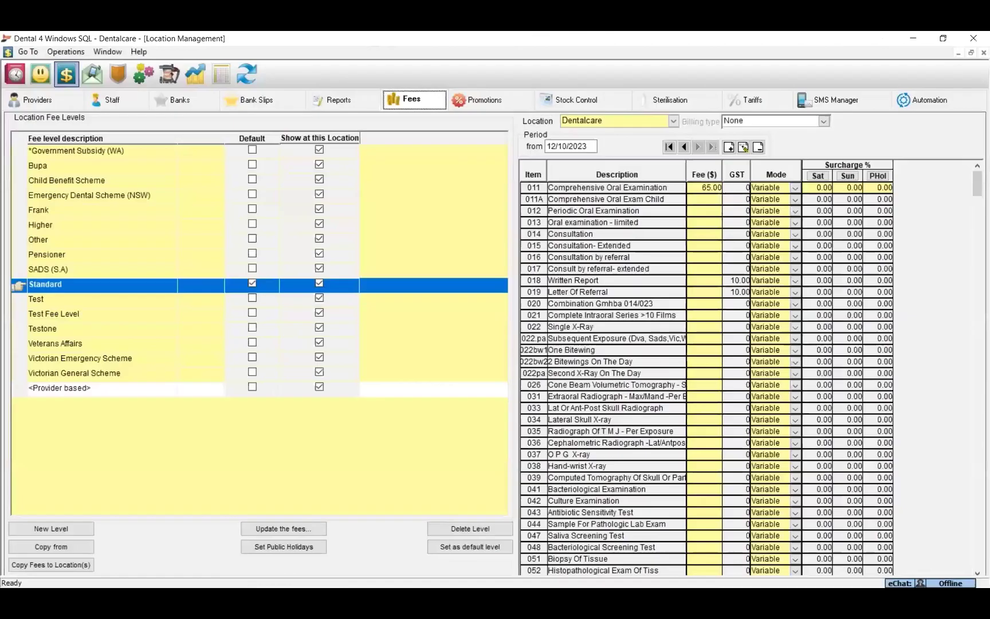
Start a fee update dated 16/11/2023 from the Fees_All_Loc_1_(Dentalcare)_2023.xlsx file.
left_click(72, 54)
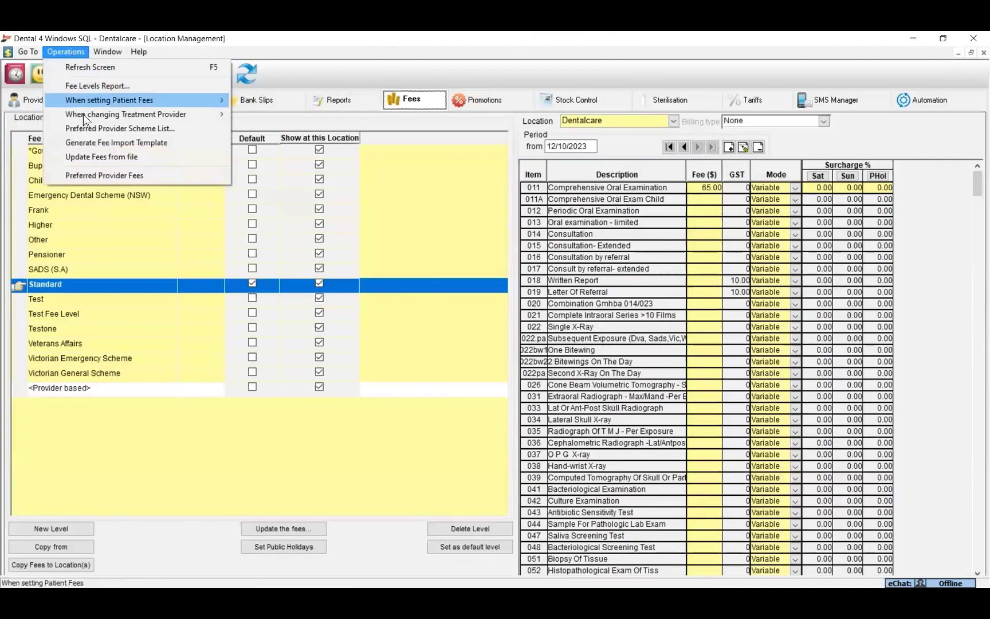
left_click(98, 159)
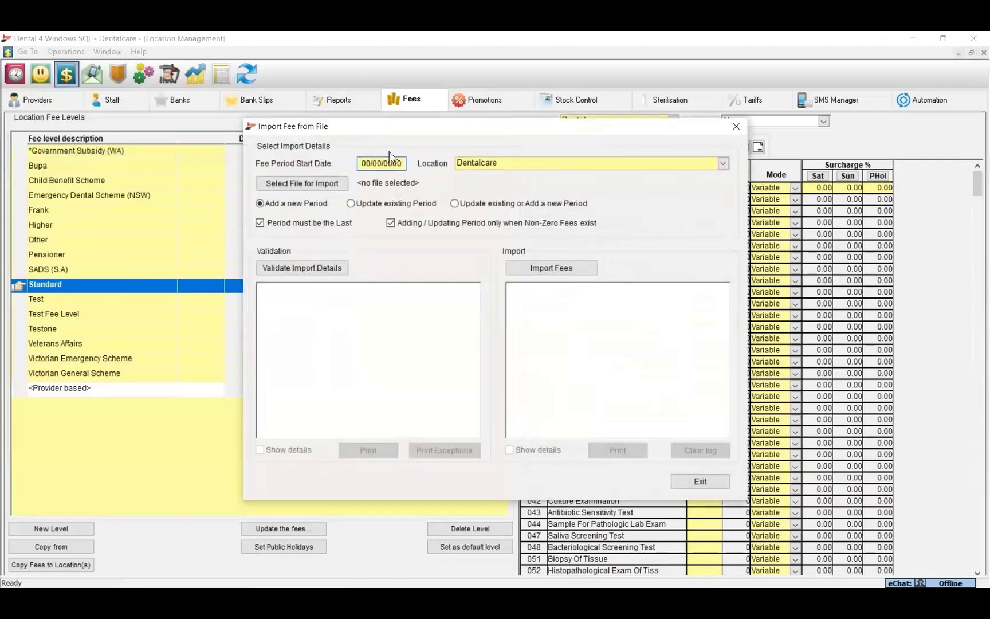
type("16/11/2023")
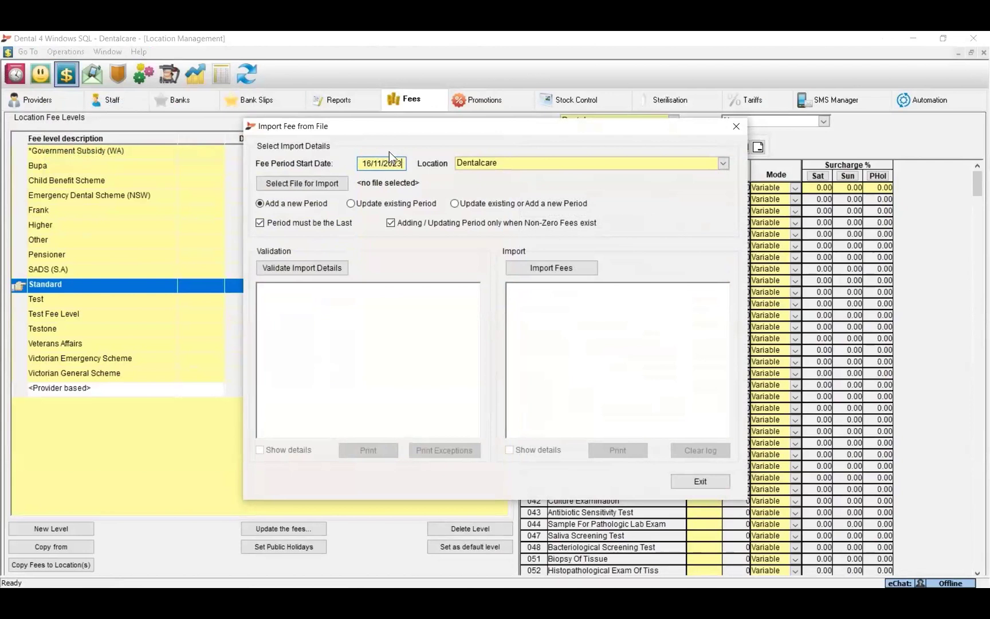
left_click(323, 184)
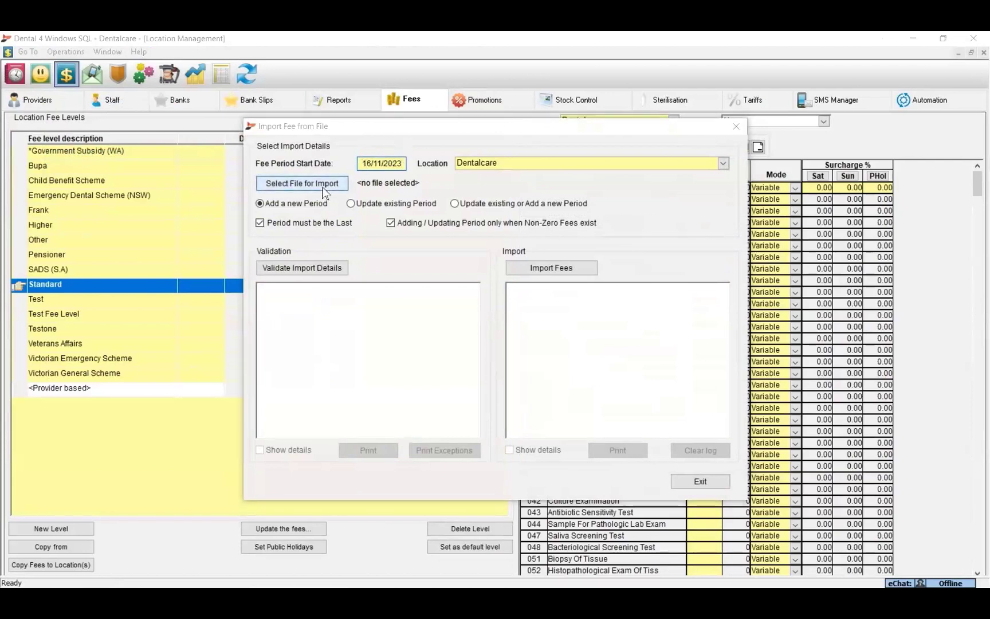
left_click(321, 193)
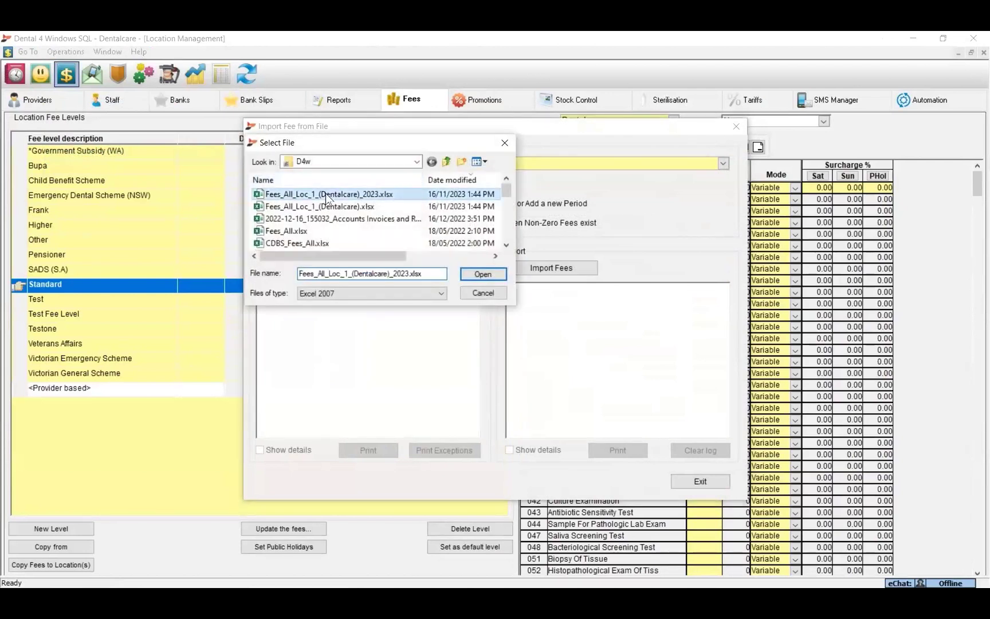
left_click(481, 274)
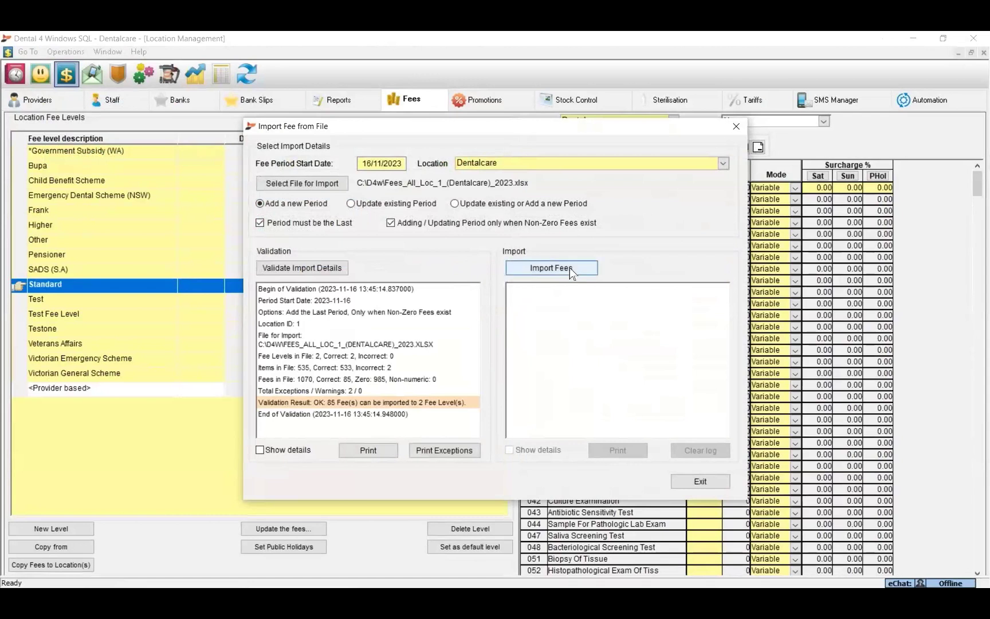
Import the 84 fees into 2 levels despite the warning, then close the import window.
left_click(551, 269)
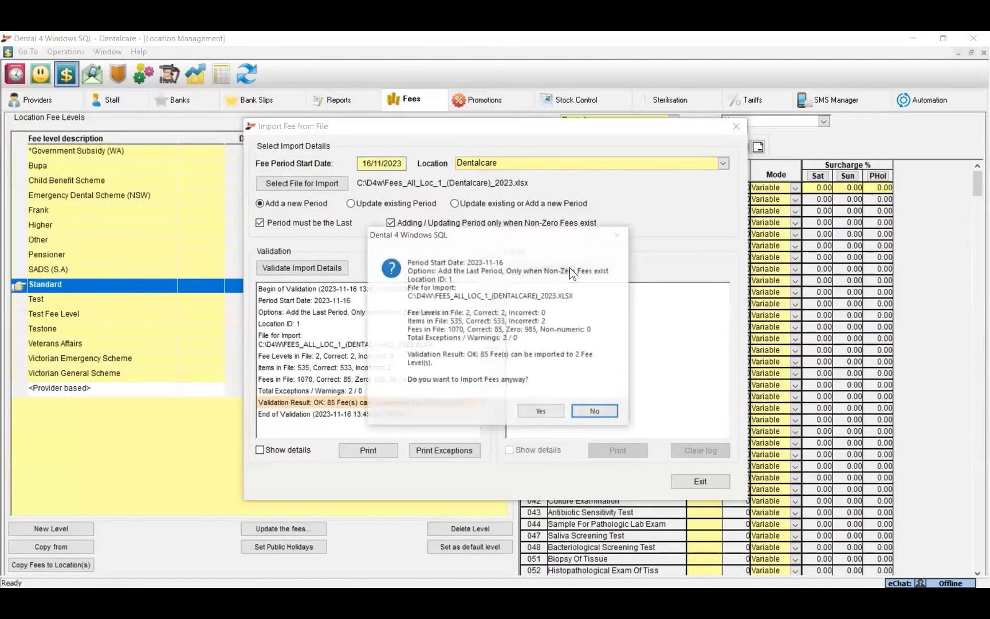
left_click(542, 412)
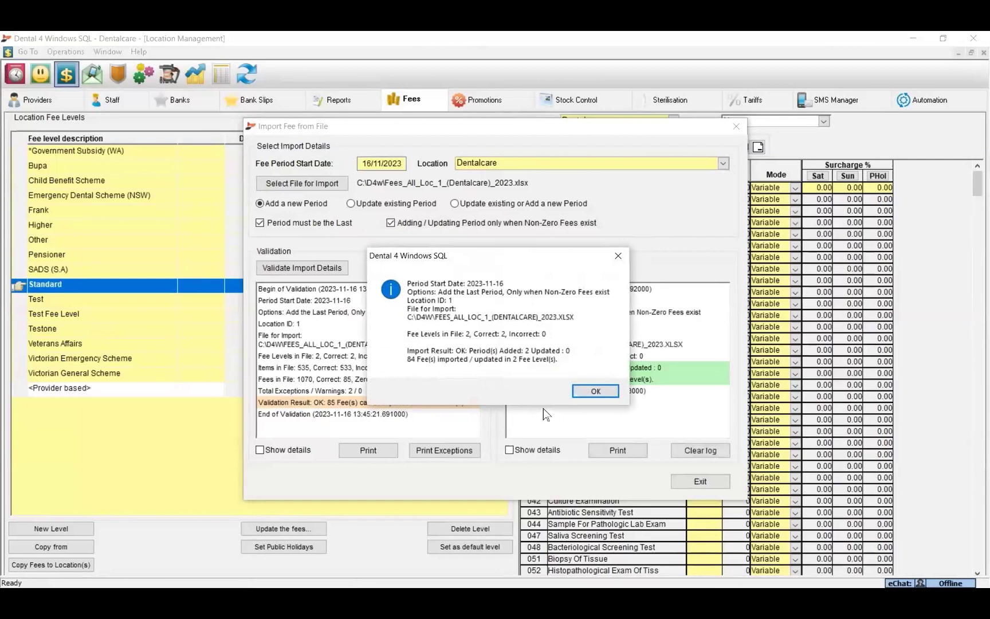
left_click(606, 392)
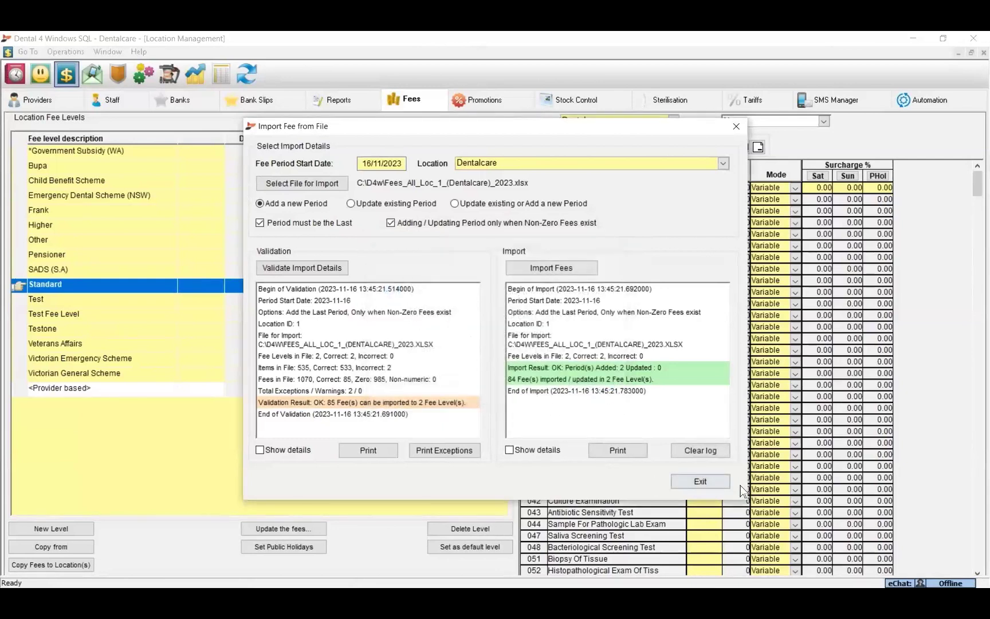
left_click(700, 481)
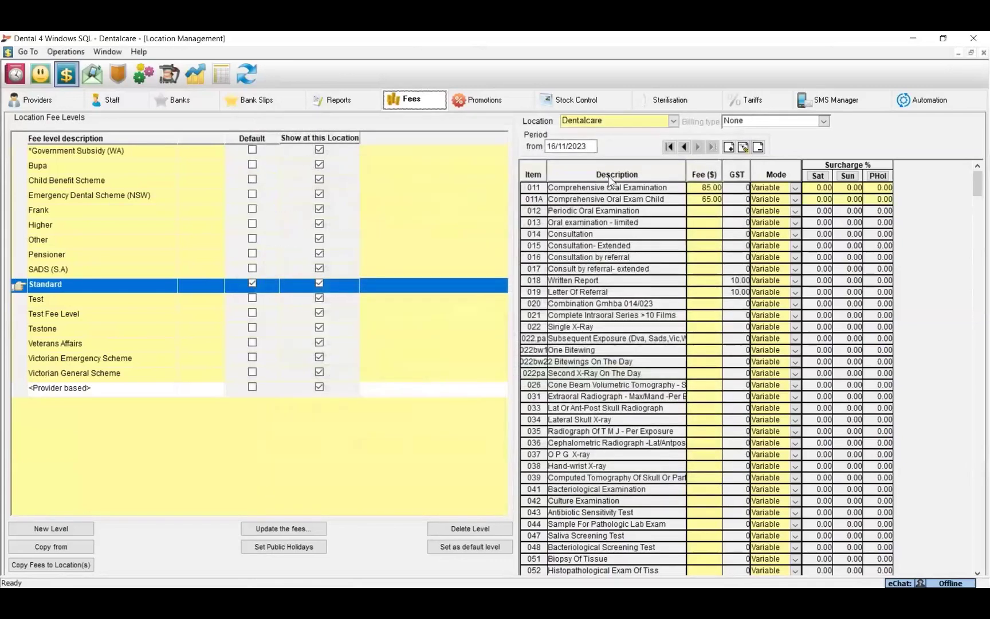
Check the 16/11/2023 fee period's start date and view the Test level's fees.
left_click(566, 148)
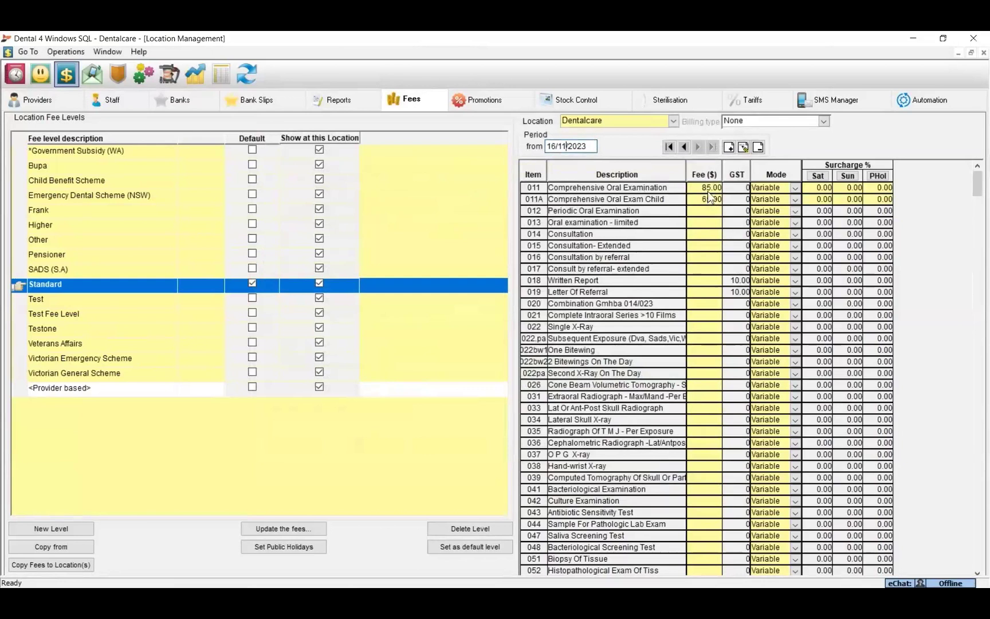
left_click(72, 299)
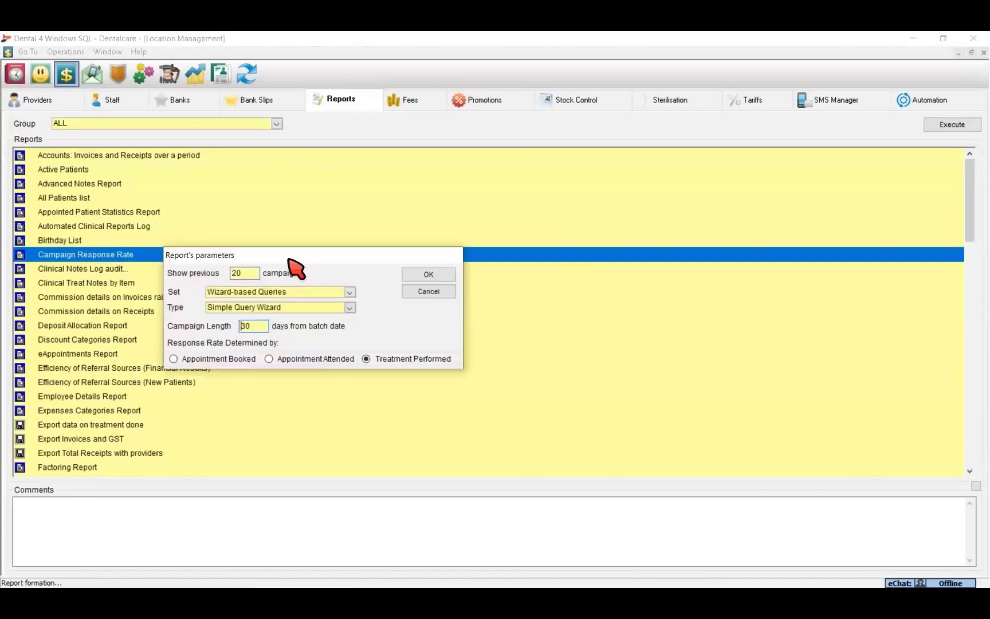
Run the report with Wizard-based Queries, 20 campaigns, 30 days, response by Appointment Booked.
left_click(349, 291)
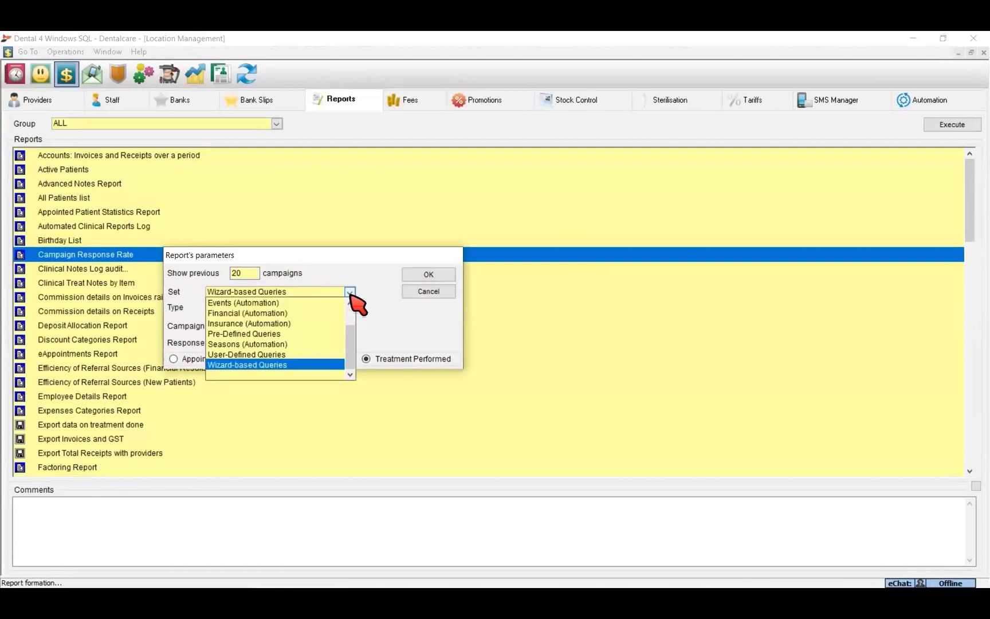
left_click(350, 292)
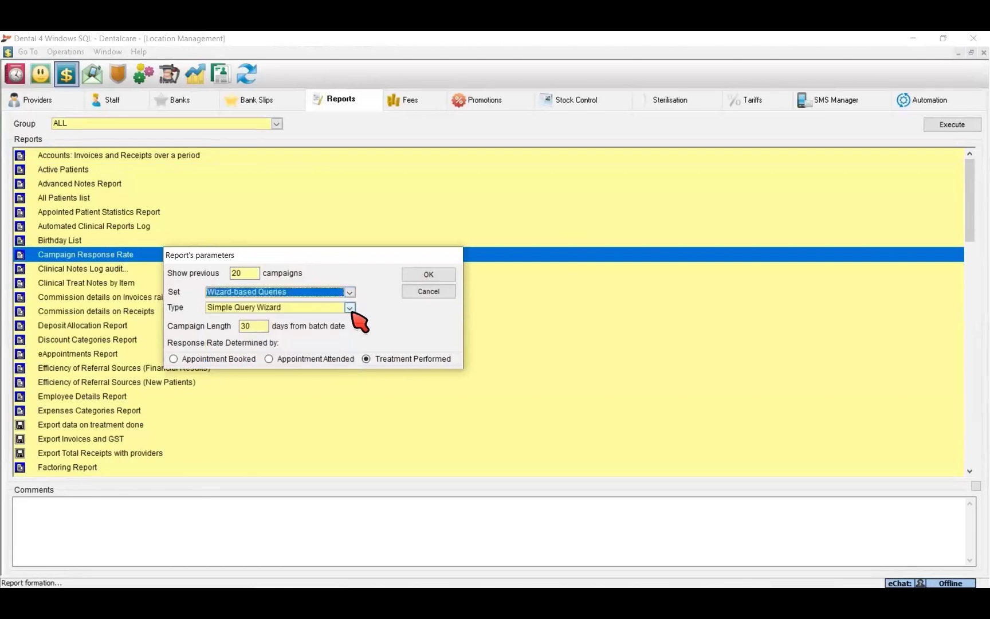
left_click(349, 308)
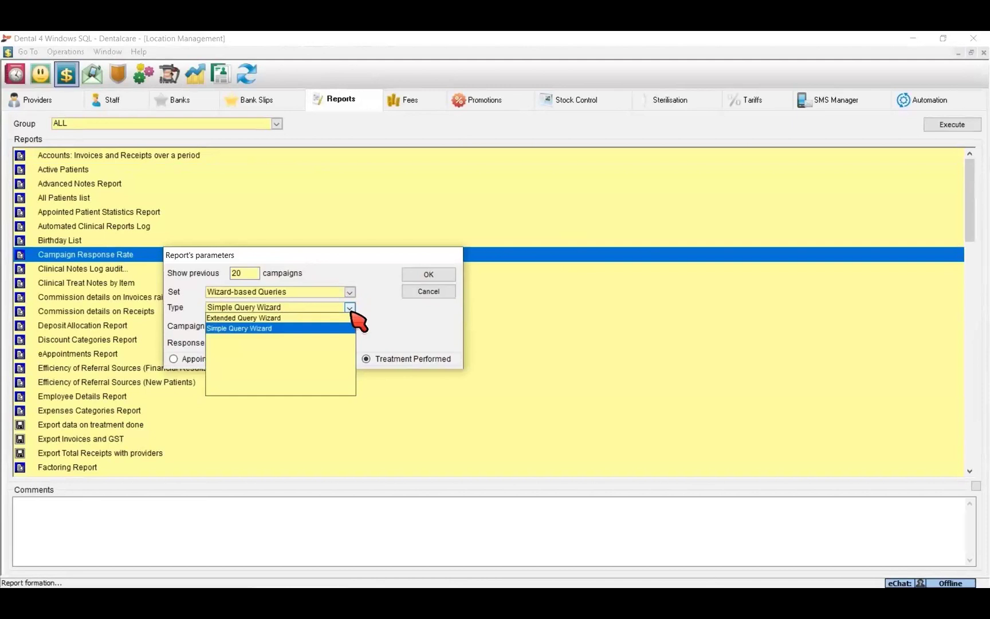
left_click(350, 307)
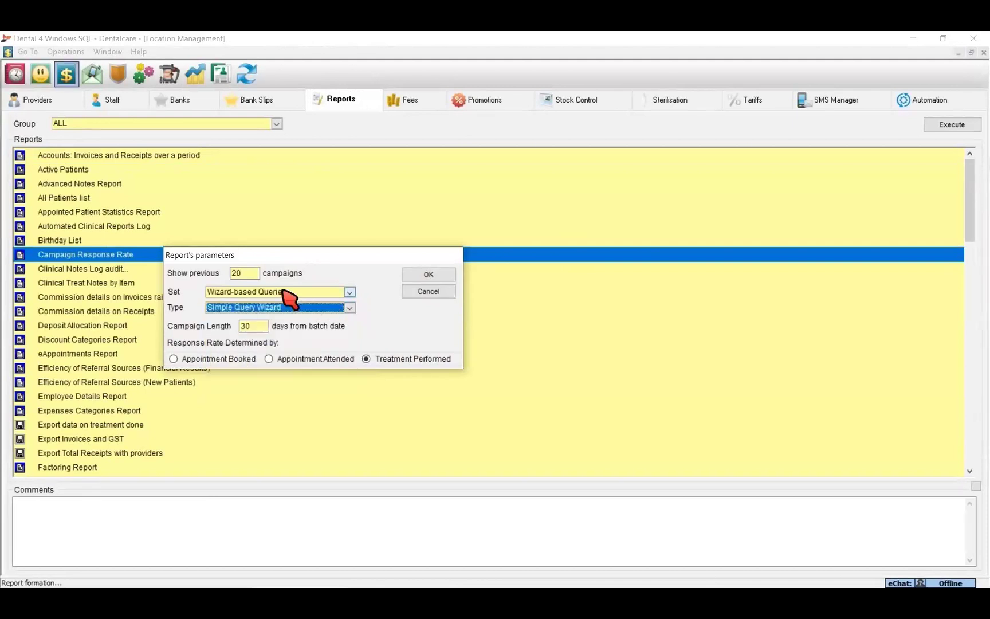
left_click(249, 273)
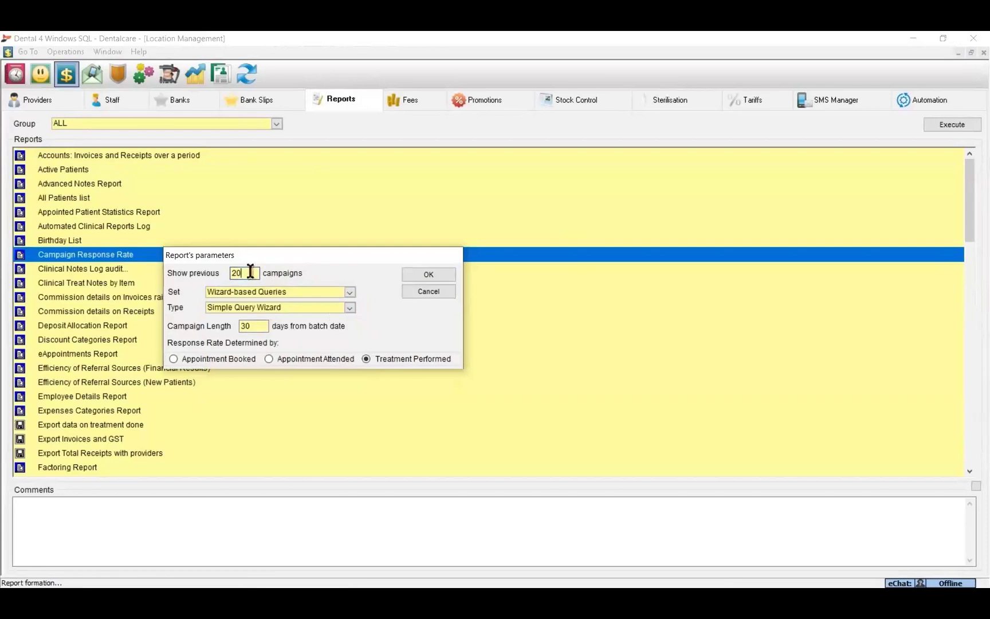
left_click(256, 326)
left_click(174, 359)
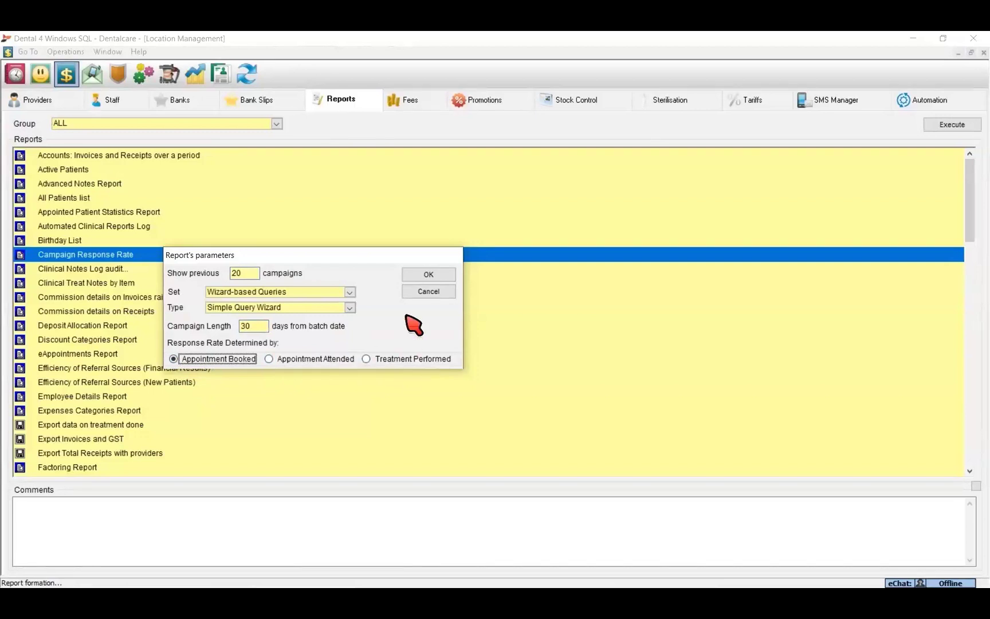
left_click(426, 273)
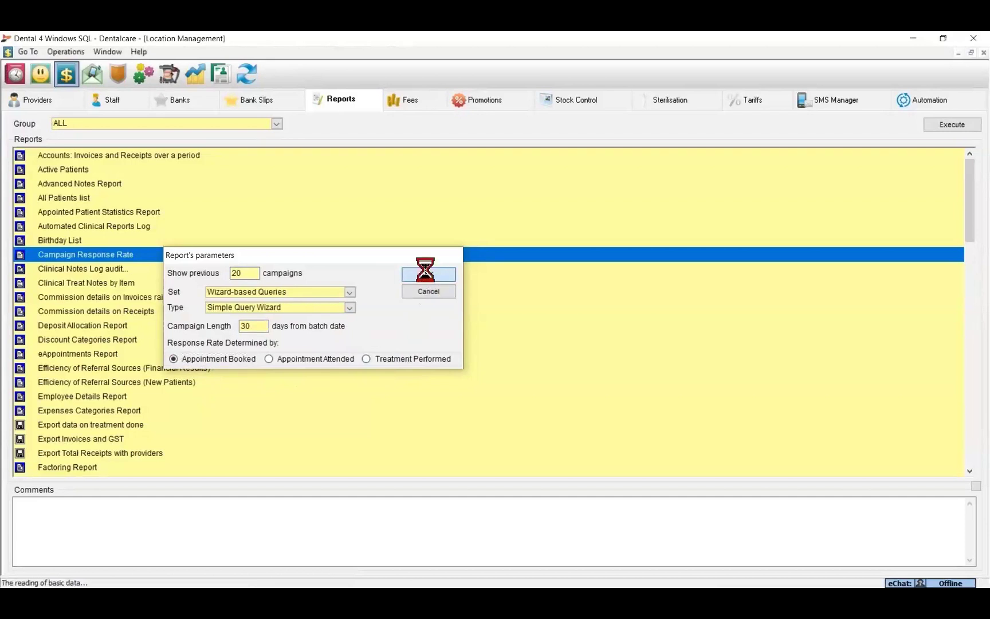
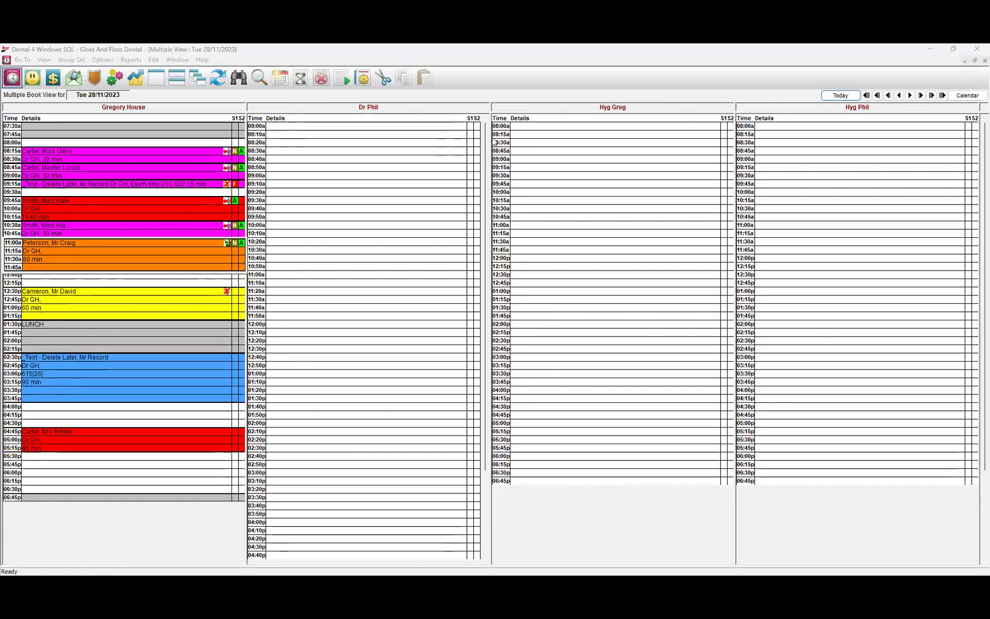
Enter notes 'JSZHDkjsdjkzfh' and 'kxjhzkjfhjdsh jxjhfjhgsdjhsghjg' on separate lines in the 11:00 RCT appointment, then save.
left_click(368, 353)
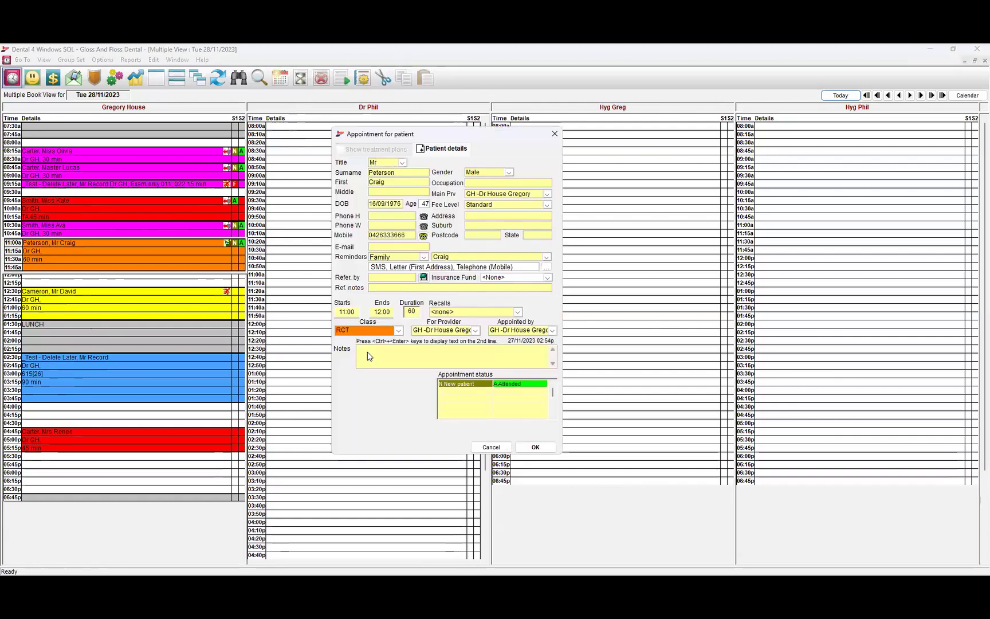
type("JSZHDkjsdjkzfh")
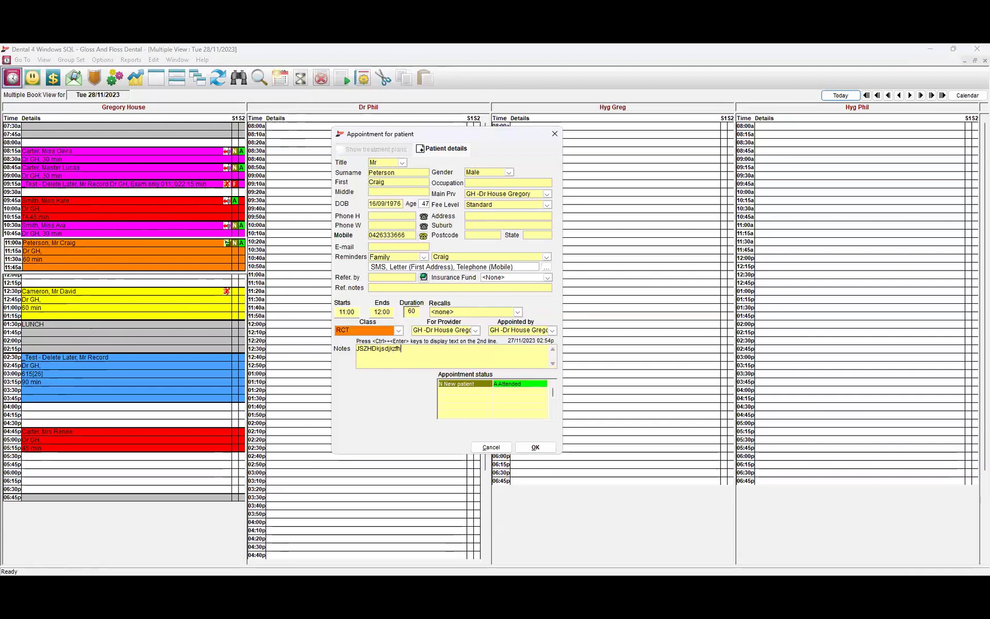
key("ctrl+Return")
type("kxjhzkjfhjdsh ")
type("jxjhfjhgsdjhsghjg")
key("ctrl+Return")
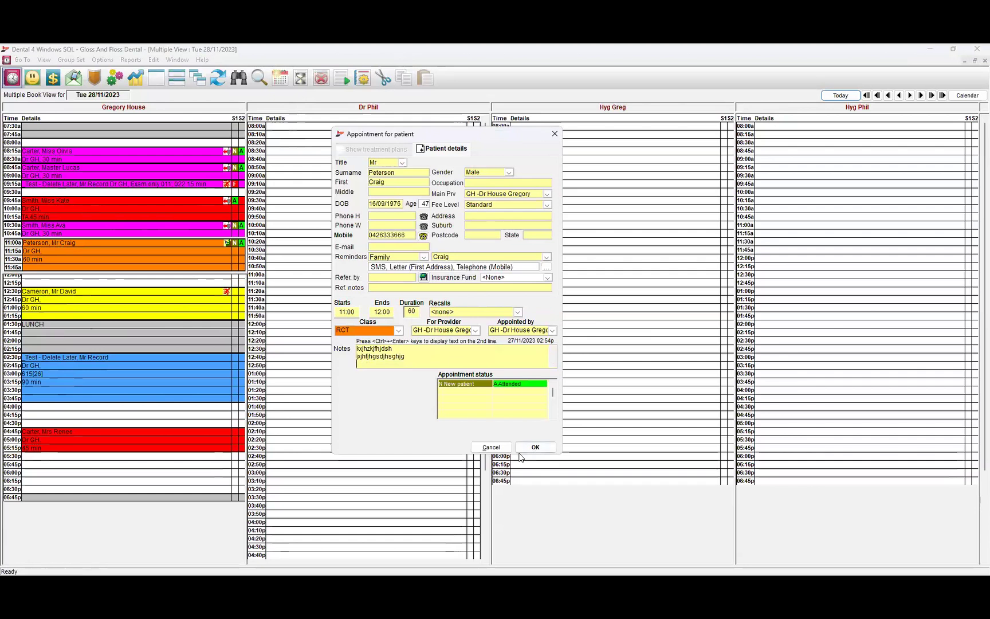
left_click(536, 446)
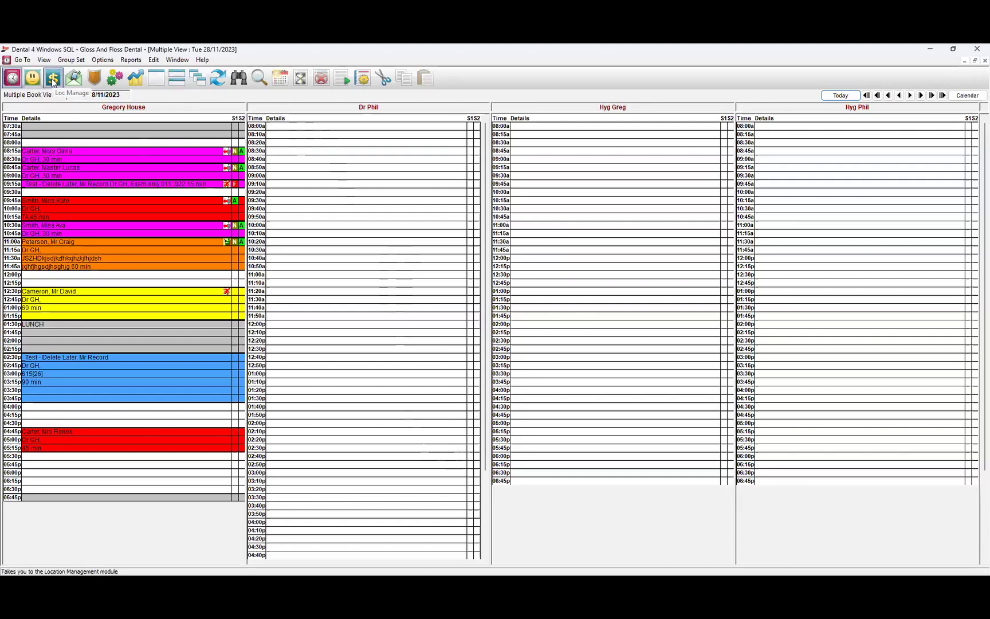
In Location Management, select provider WS, untick Is active and confirm the status change.
left_click(115, 78)
left_click(117, 102)
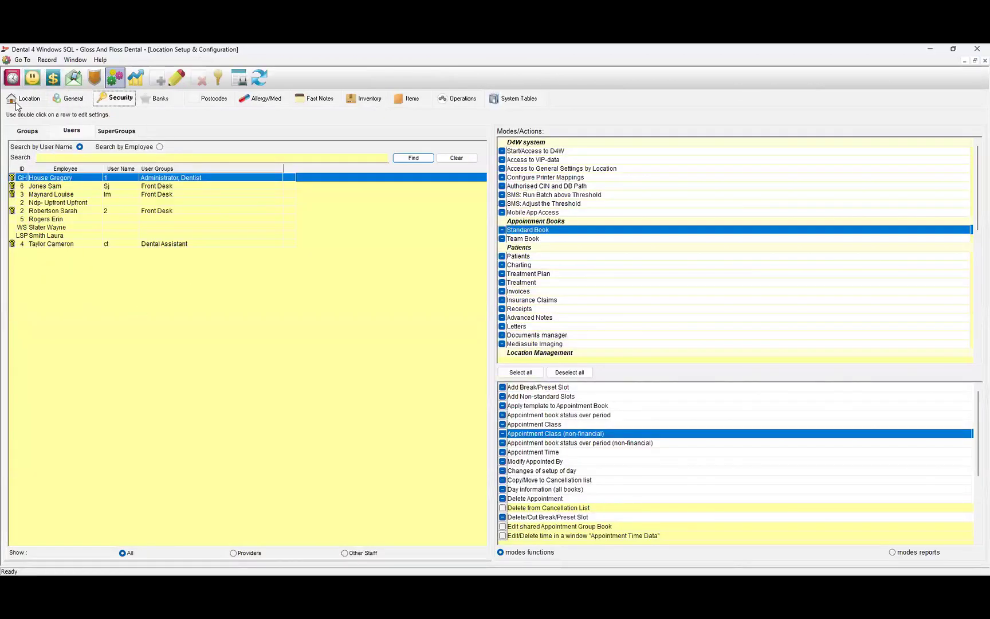
left_click(54, 76)
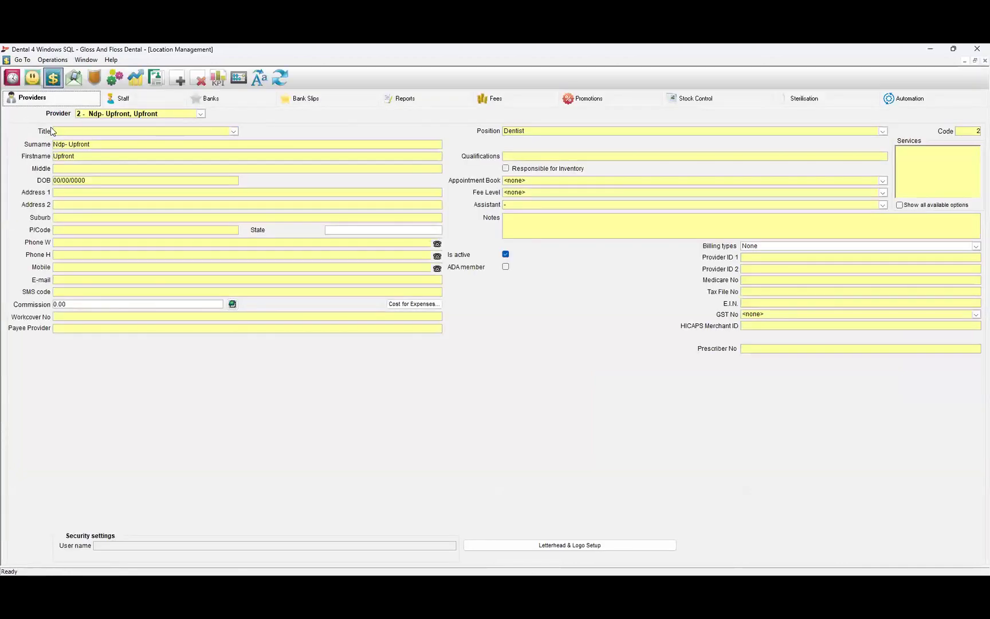
left_click(202, 113)
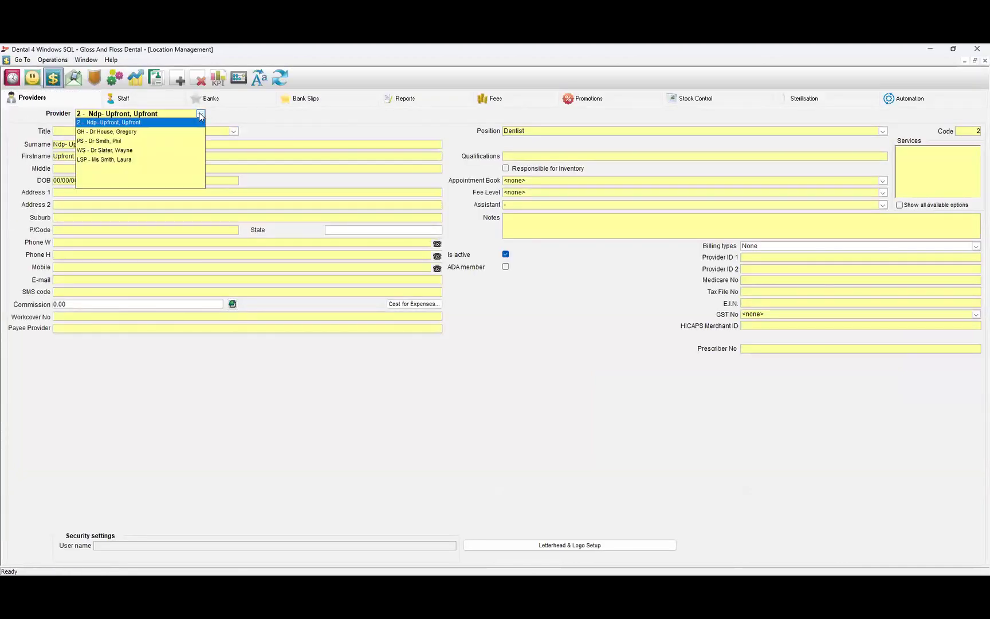
left_click(109, 151)
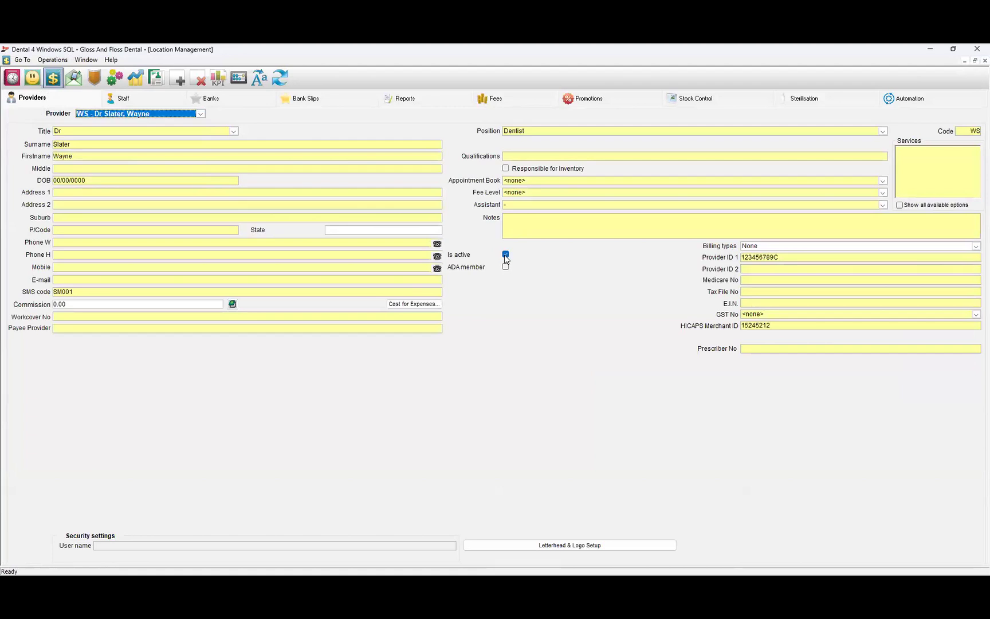
left_click(505, 255)
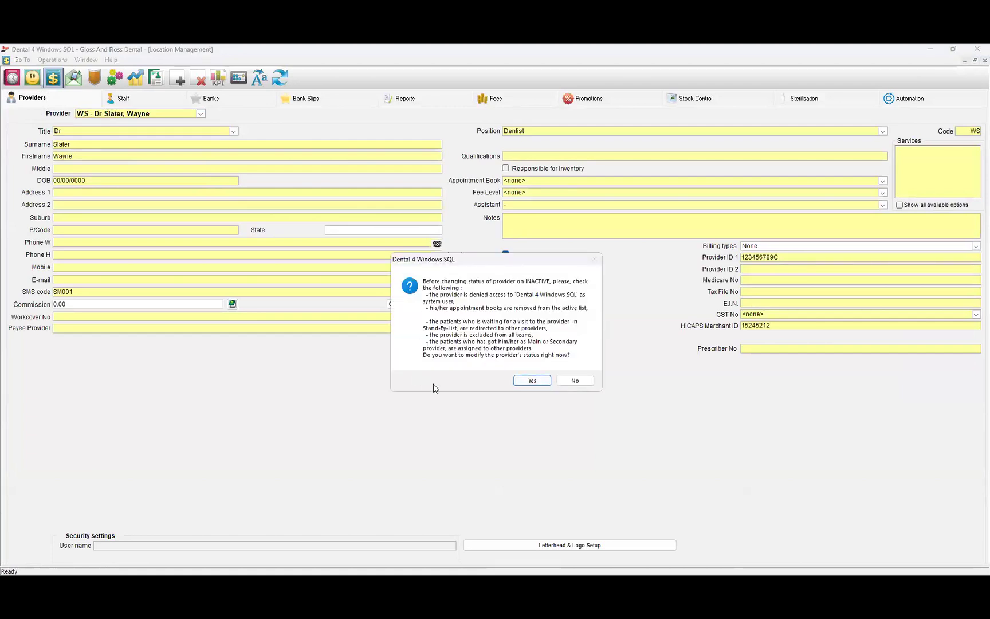
left_click(530, 381)
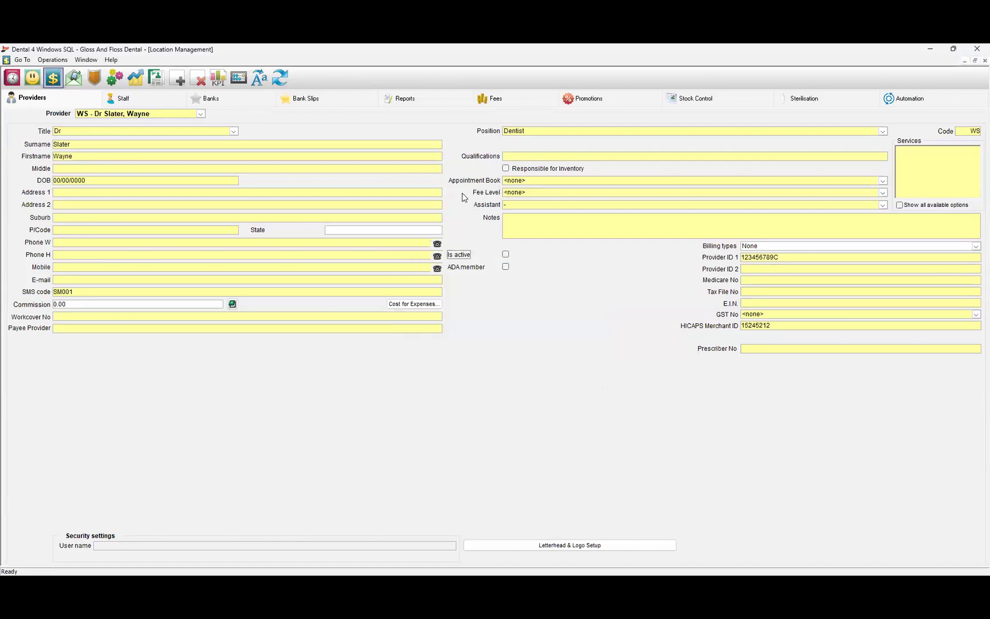
Include users and groups with denied access in the Security list, check a user, then view the Groups list.
left_click(113, 78)
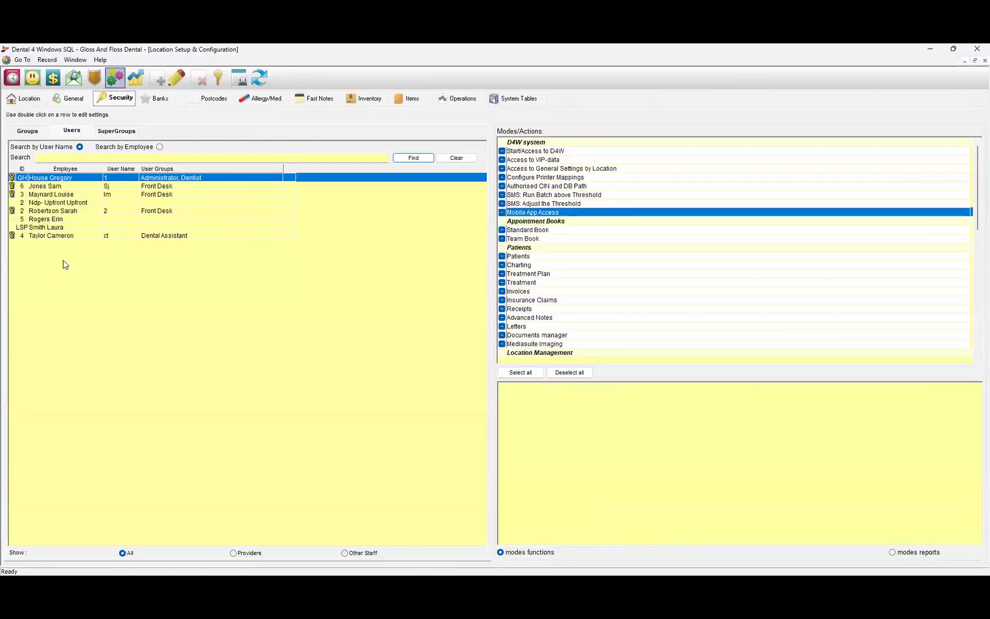
left_click(40, 62)
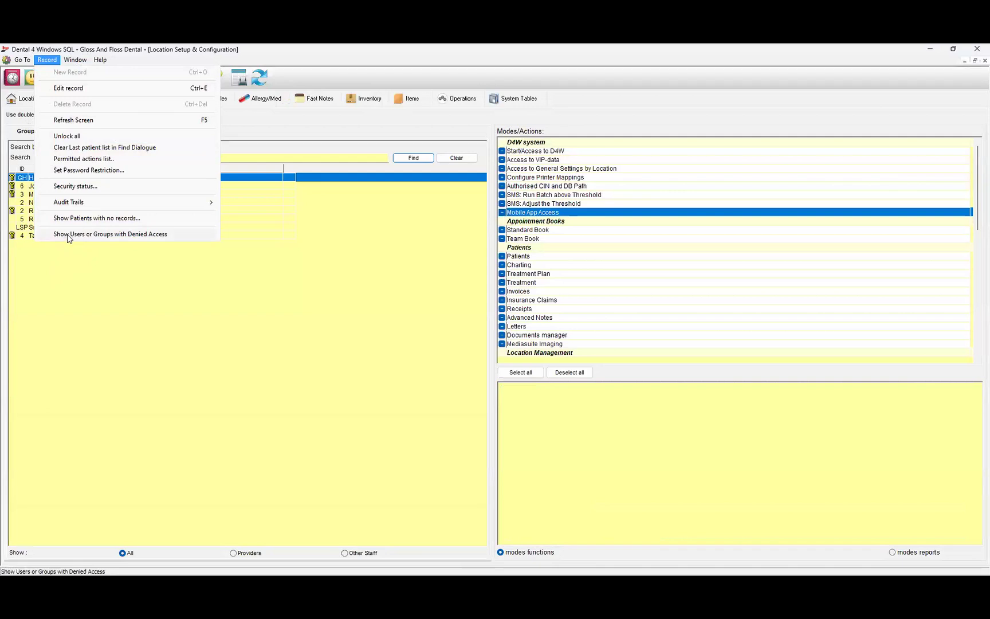
left_click(67, 234)
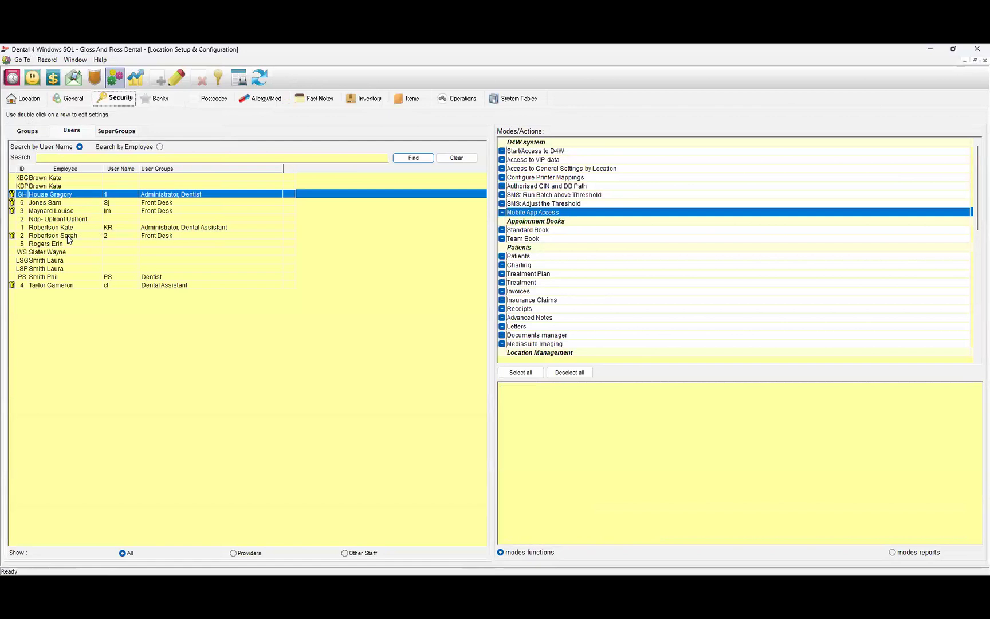
left_click(55, 252)
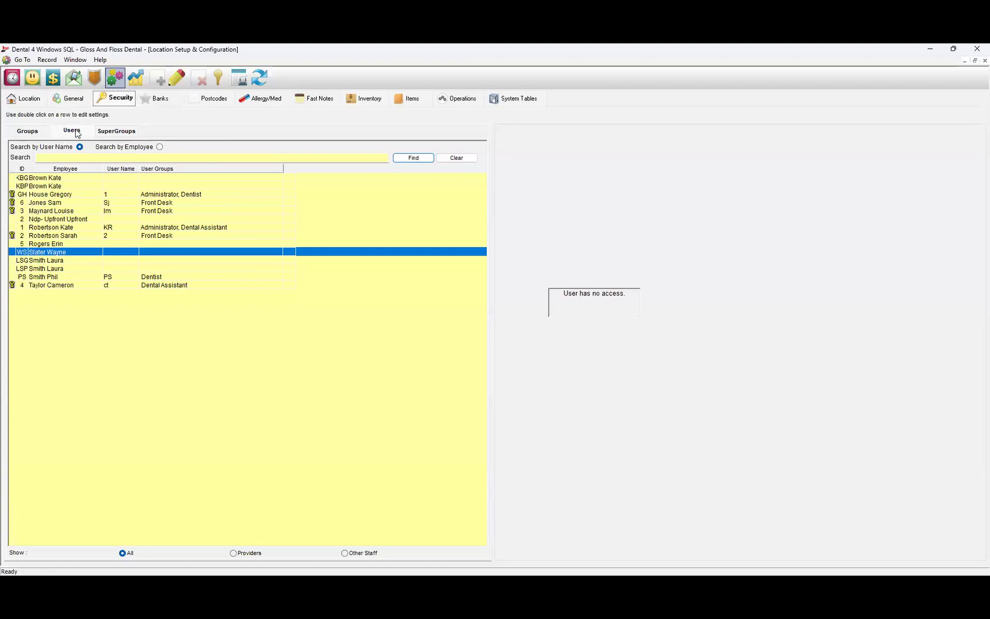
left_click(28, 132)
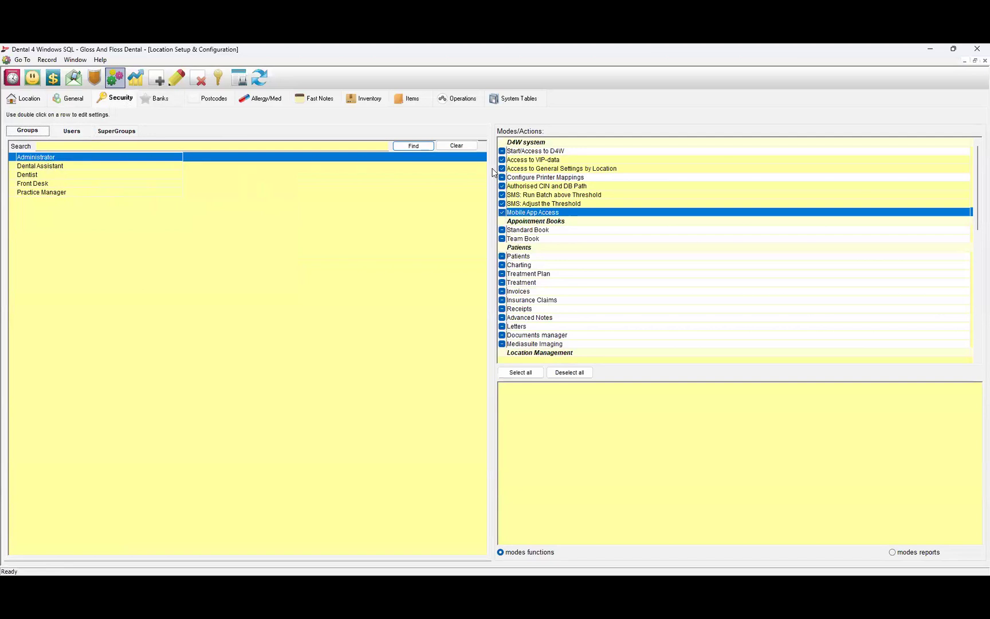
Untick Mobile App Access for Administrator, review it in Setup Status, then cancel that dialog.
left_click(501, 212)
left_click(502, 213)
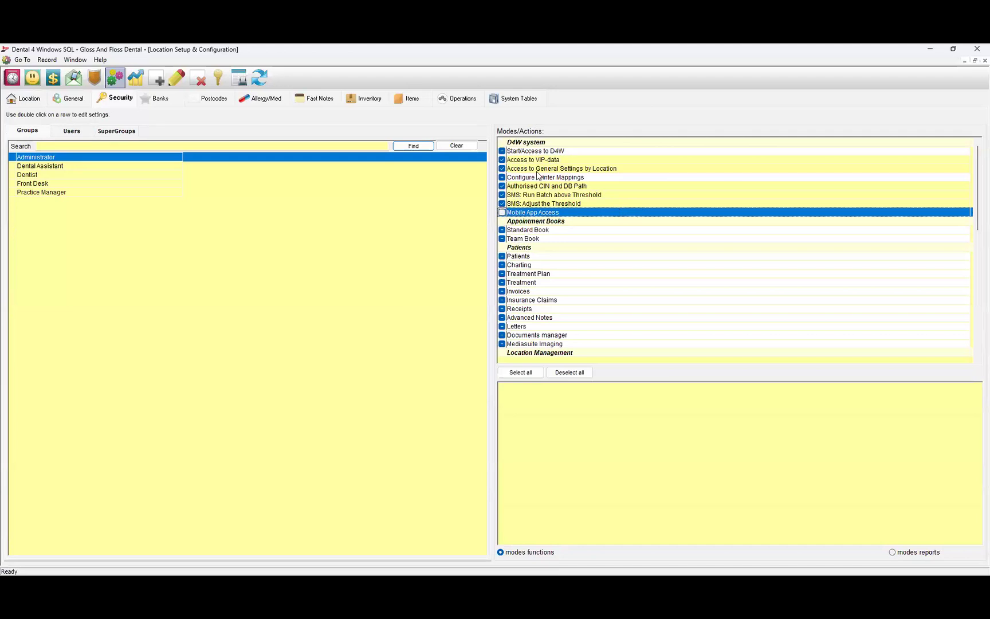
left_click(218, 78)
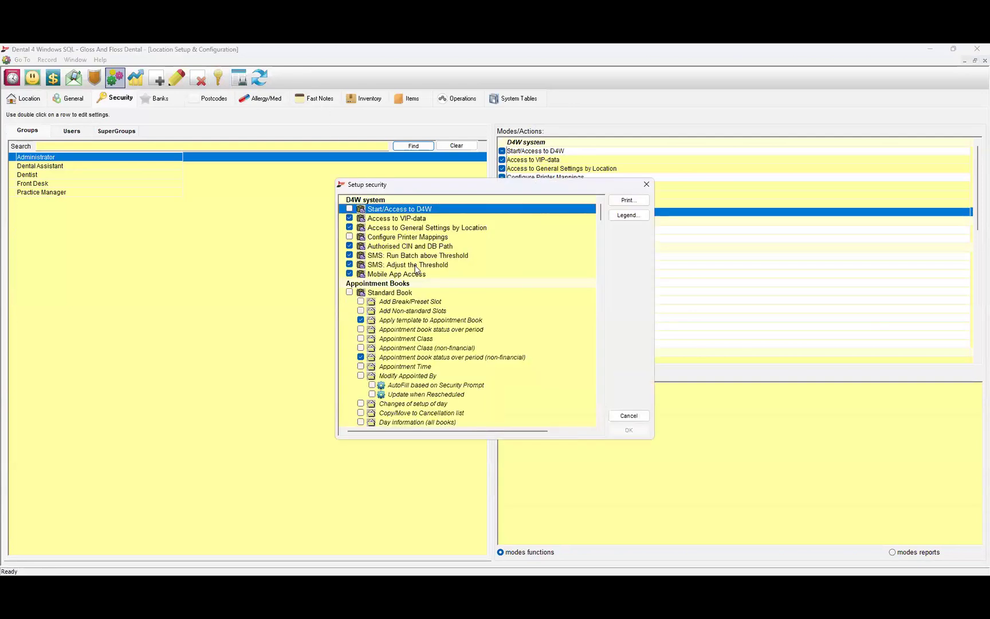
left_click(349, 274)
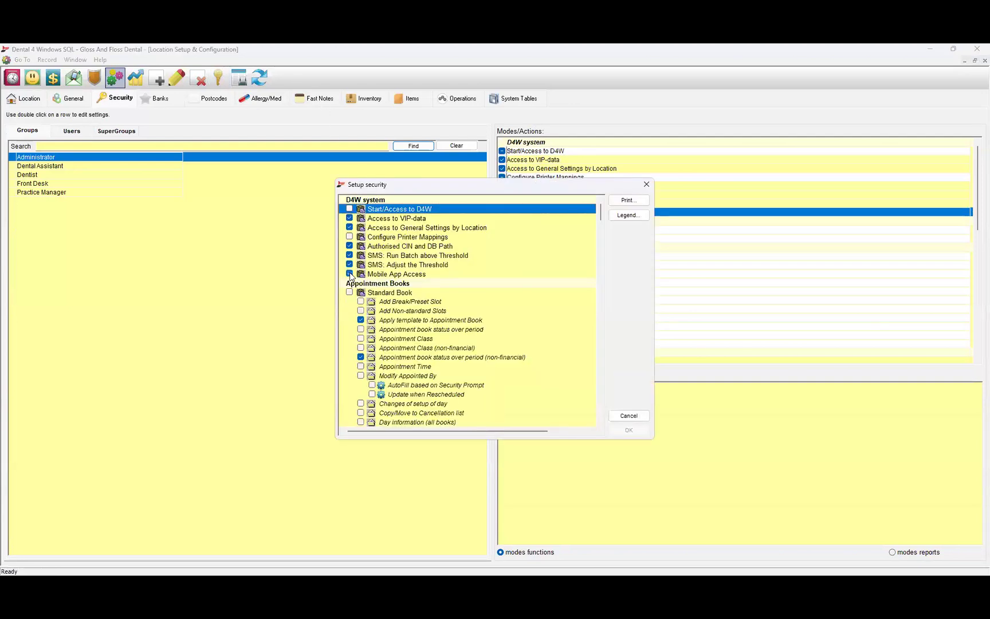
left_click(378, 274)
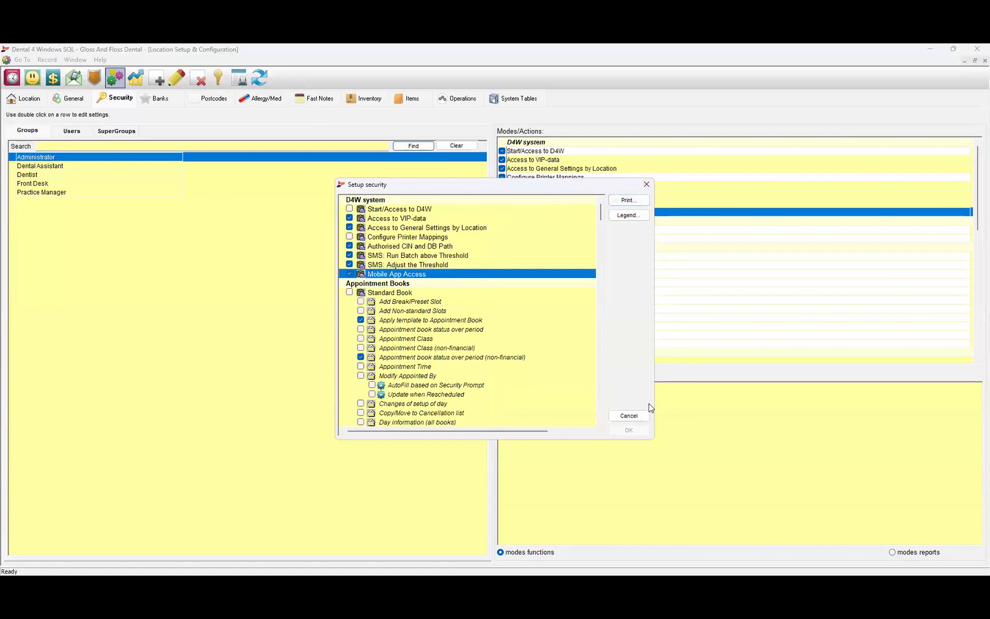
left_click(625, 415)
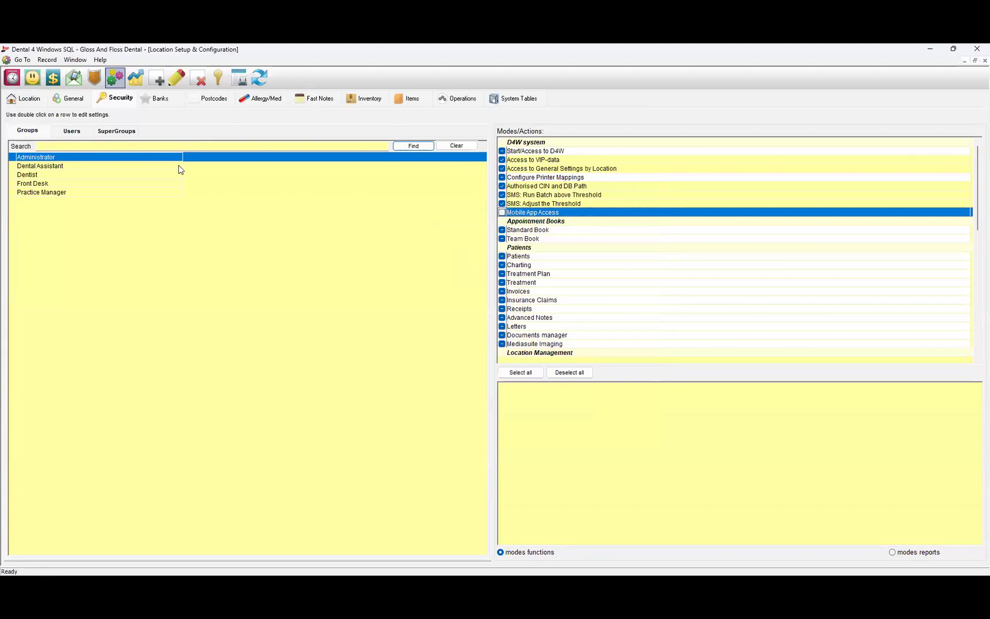
Re-tick Mobile App Access for Administrator, then grant and revoke it for a Front Desk user.
left_click(502, 212)
left_click(37, 167)
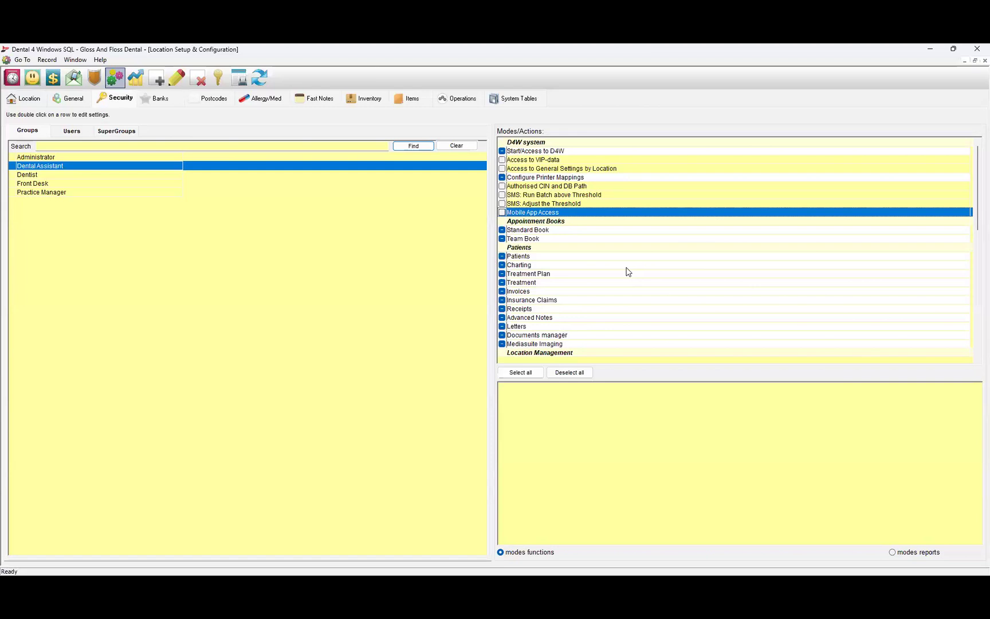
left_click(72, 132)
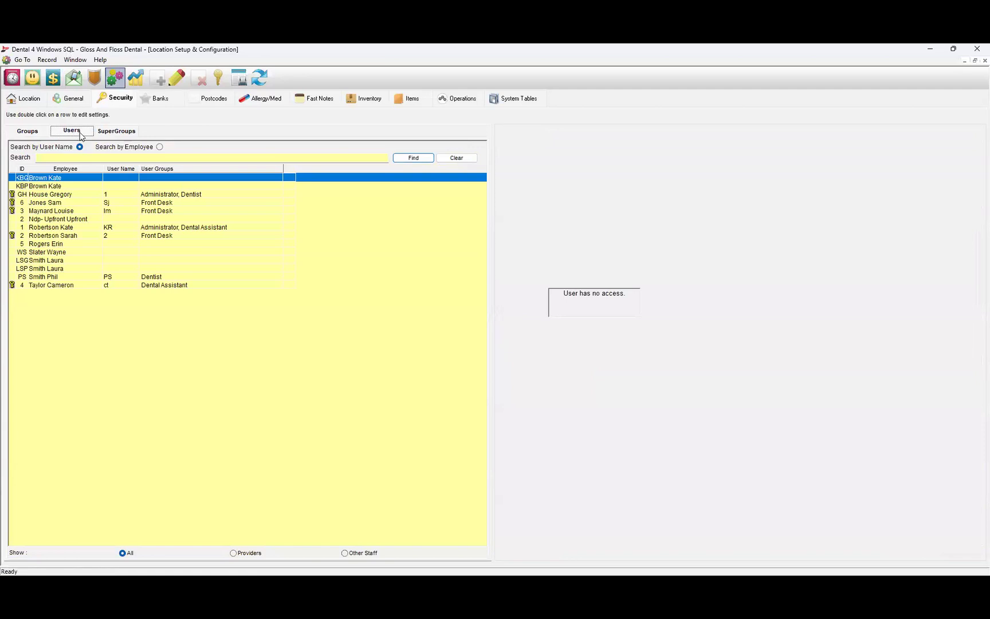
left_click(33, 196)
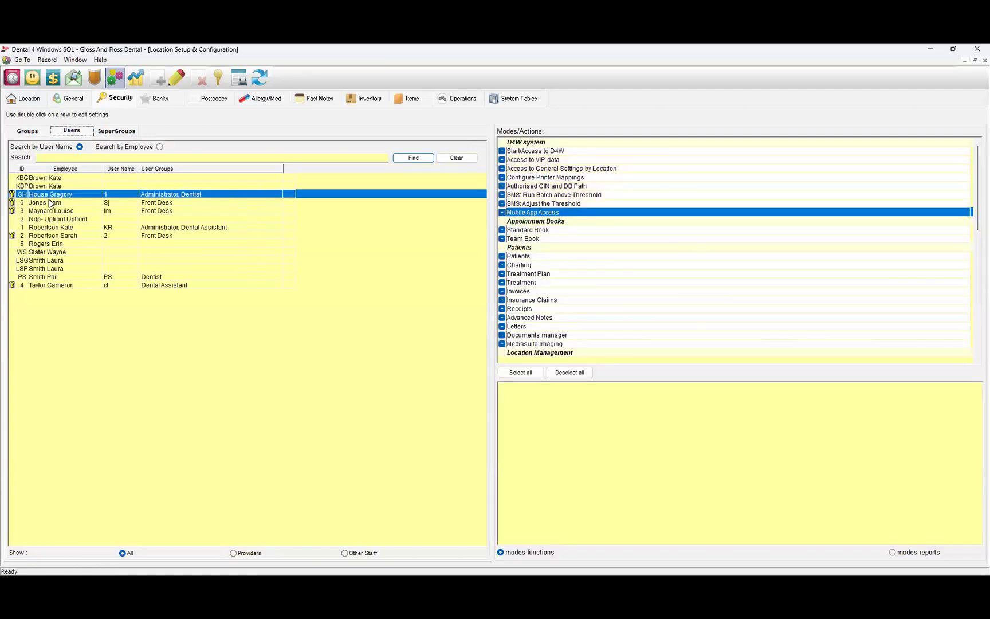
left_click(160, 205)
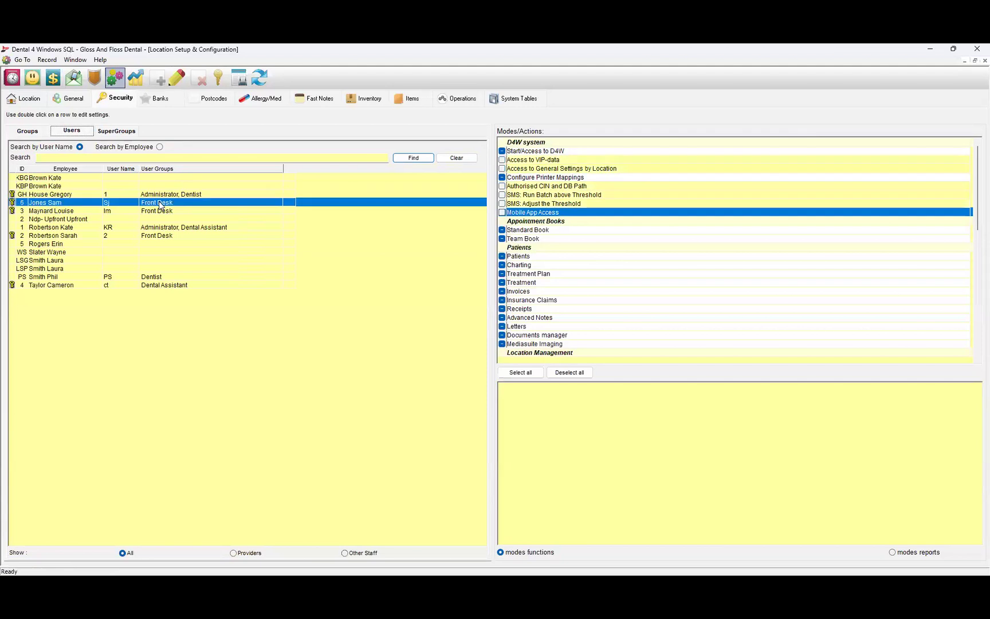
left_click(501, 212)
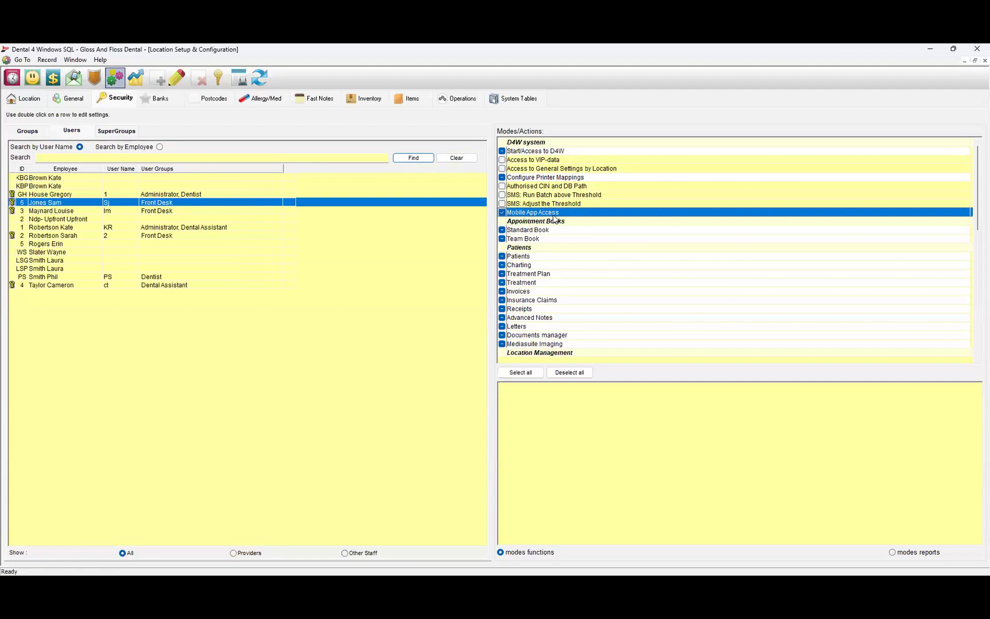
left_click(505, 212)
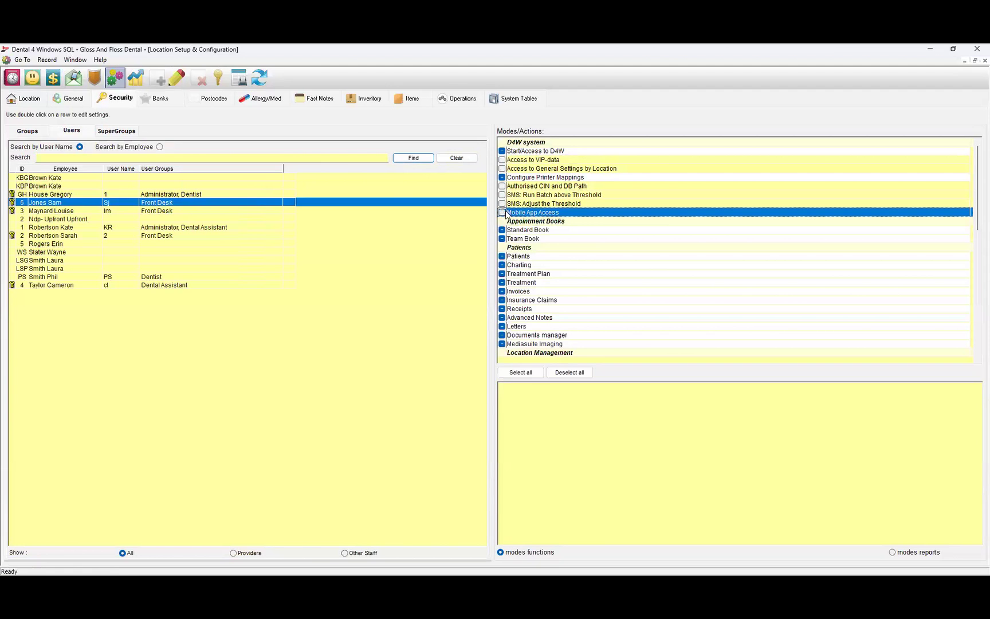
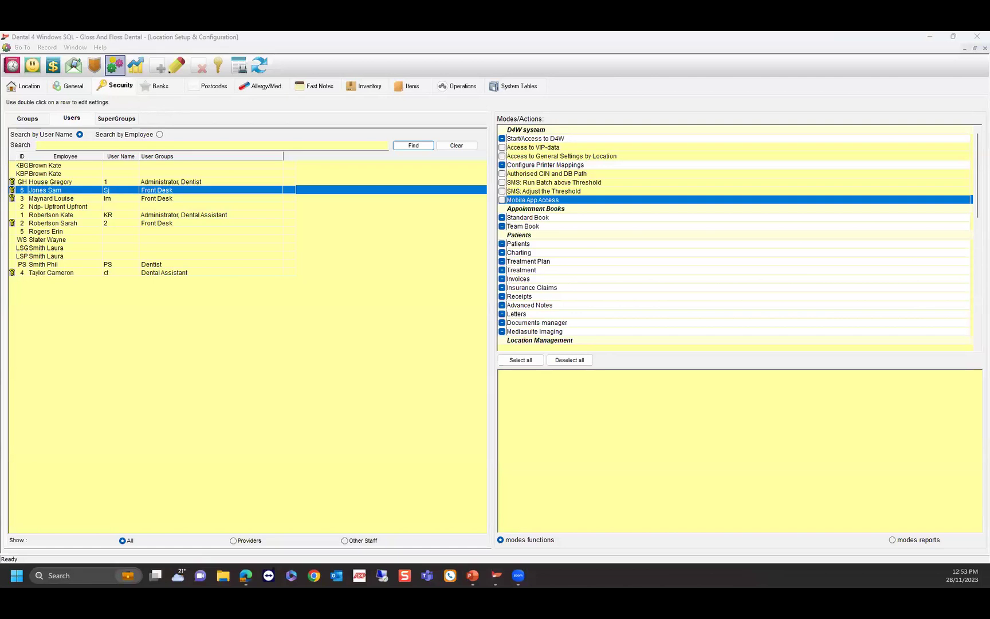
Open Patient Records on the Treatment tab for patient #6.
left_click(35, 67)
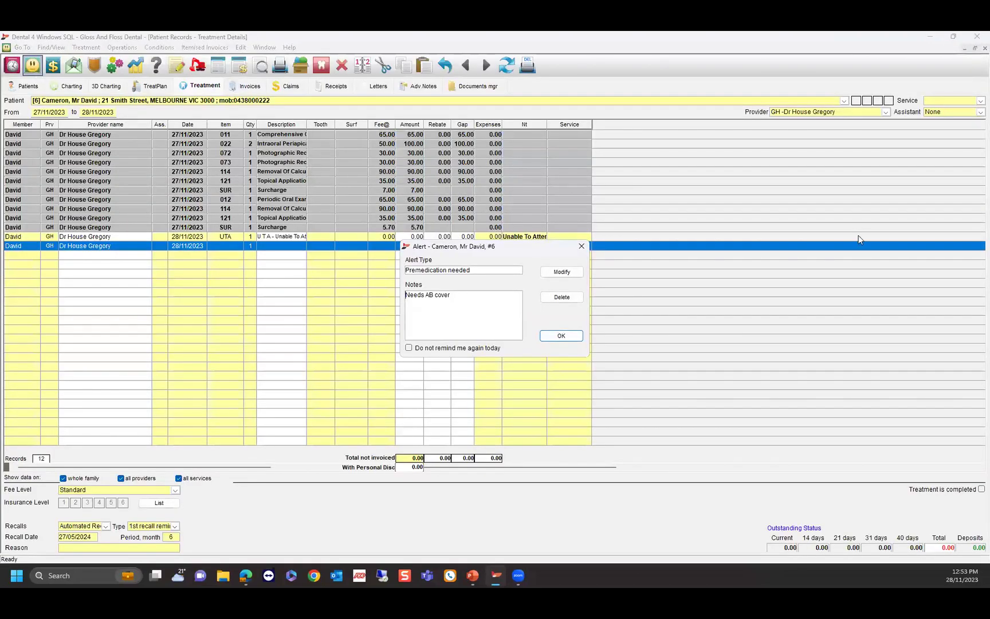
Dismiss the premedication alert and start a new prescription via Find/View > Create Prescription.
left_click(581, 246)
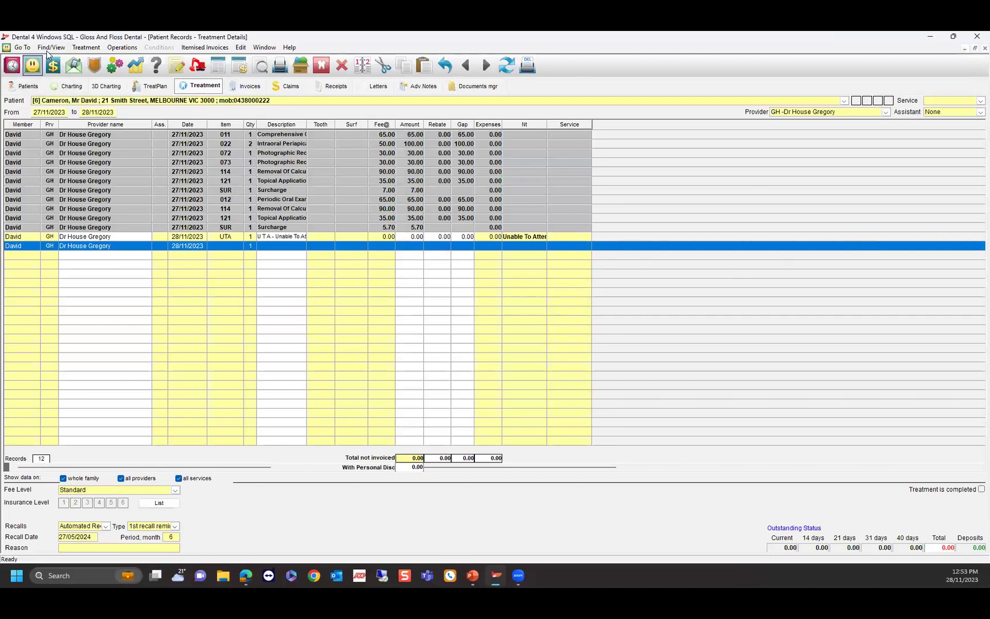
left_click(48, 47)
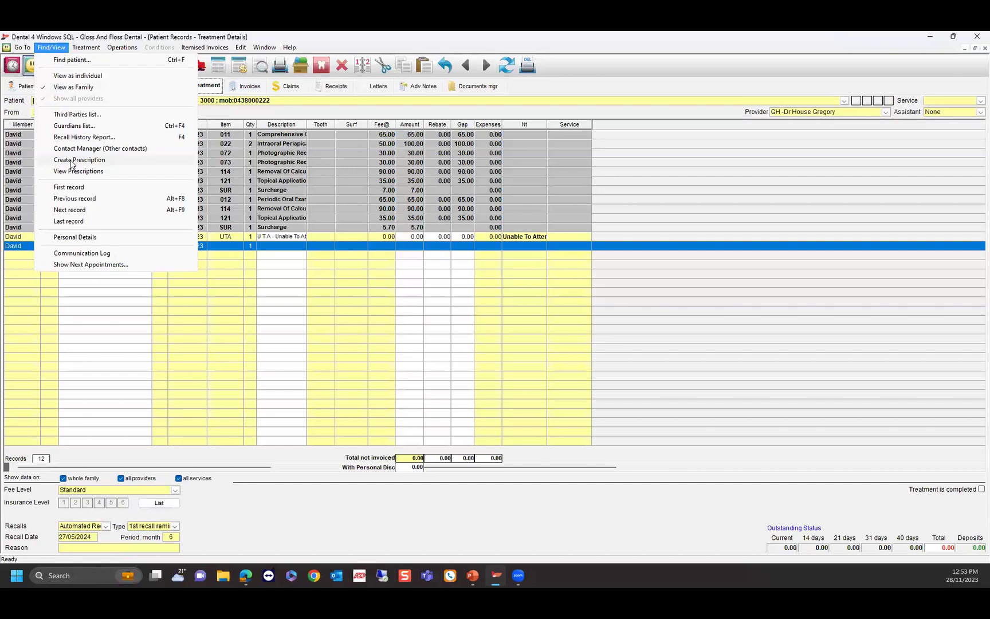
left_click(72, 163)
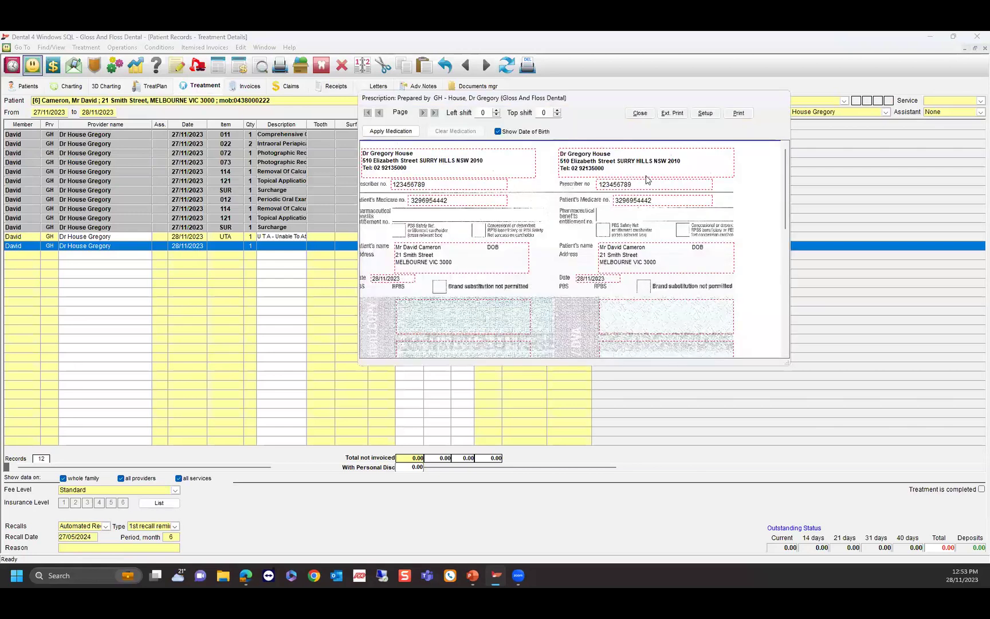
Add Penicillin 500 mg and Panadeine Forte to the prescription and print it.
left_click(392, 132)
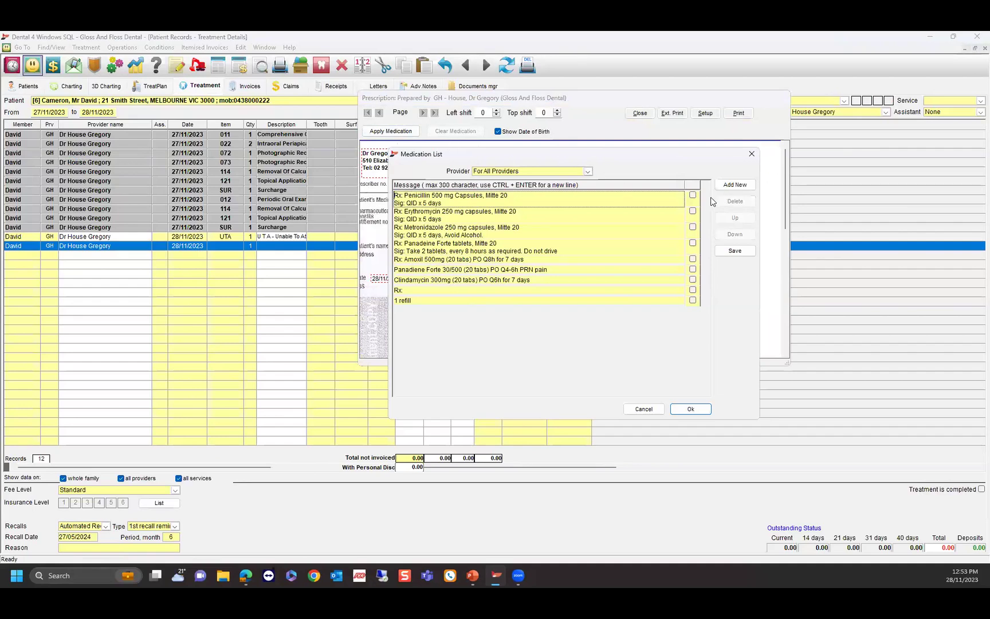
left_click(693, 196)
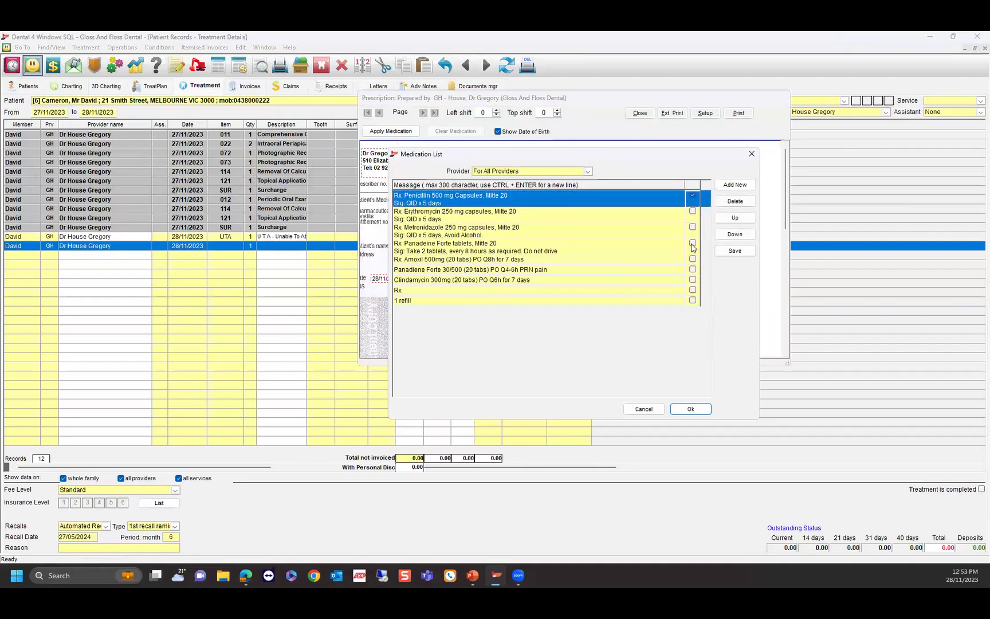
left_click(692, 243)
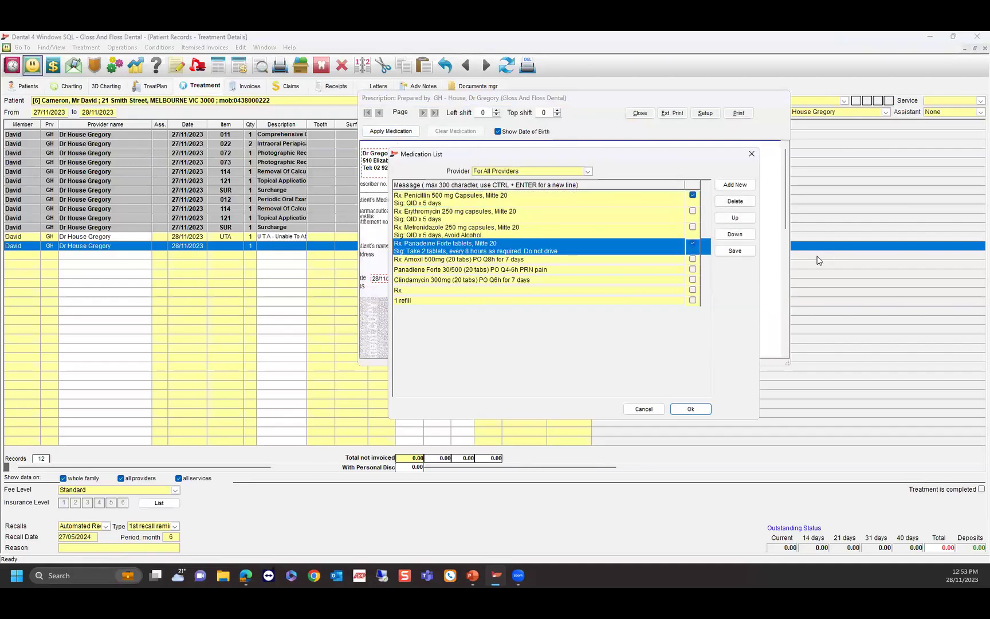
left_click(691, 409)
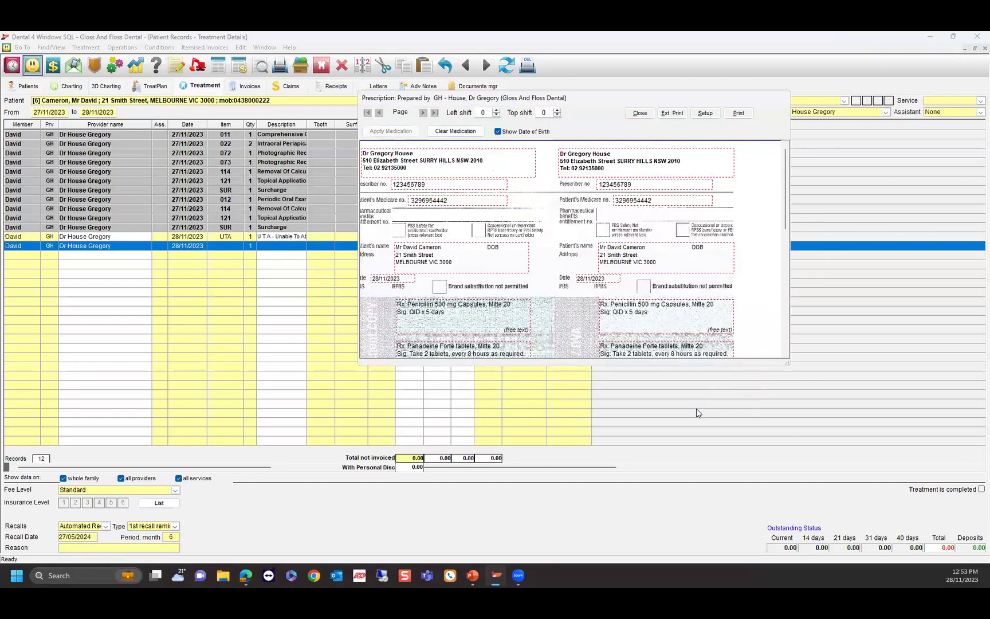
scroll(694, 246, "down", 5)
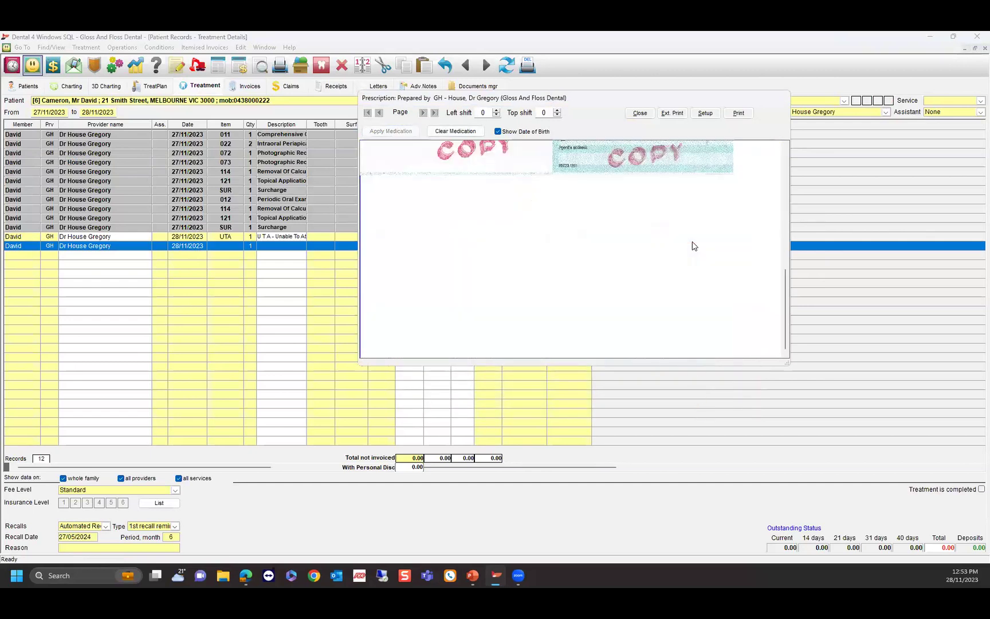
scroll(694, 246, "up", 5)
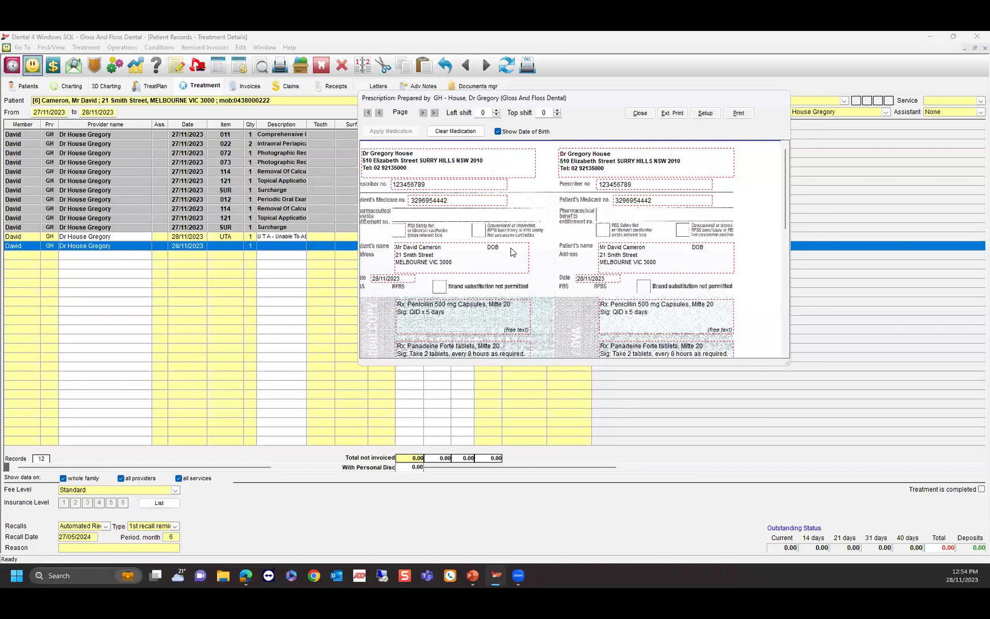
scroll(512, 252, "down", 5)
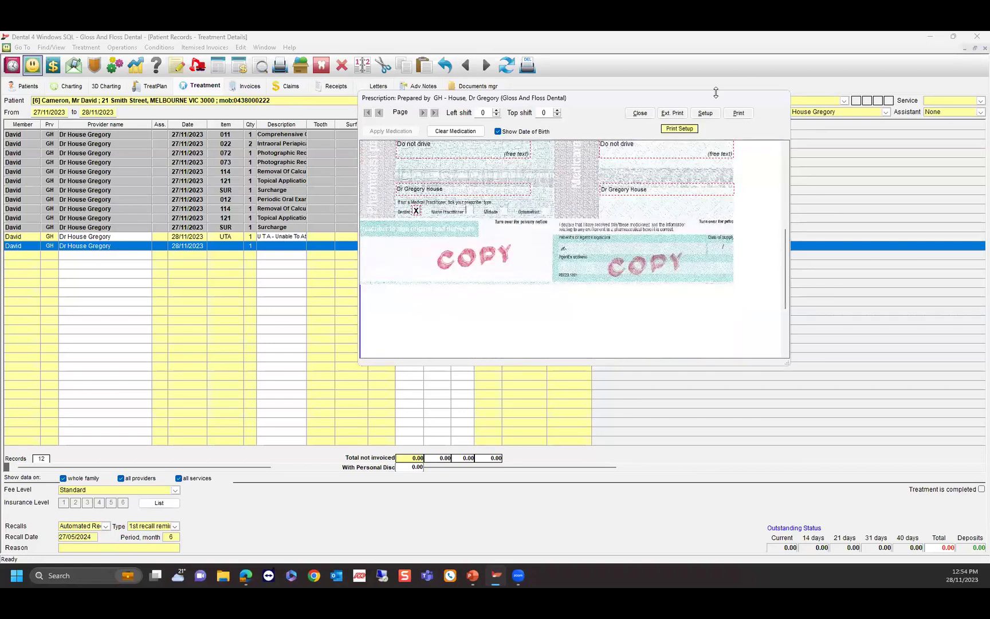
left_click(739, 113)
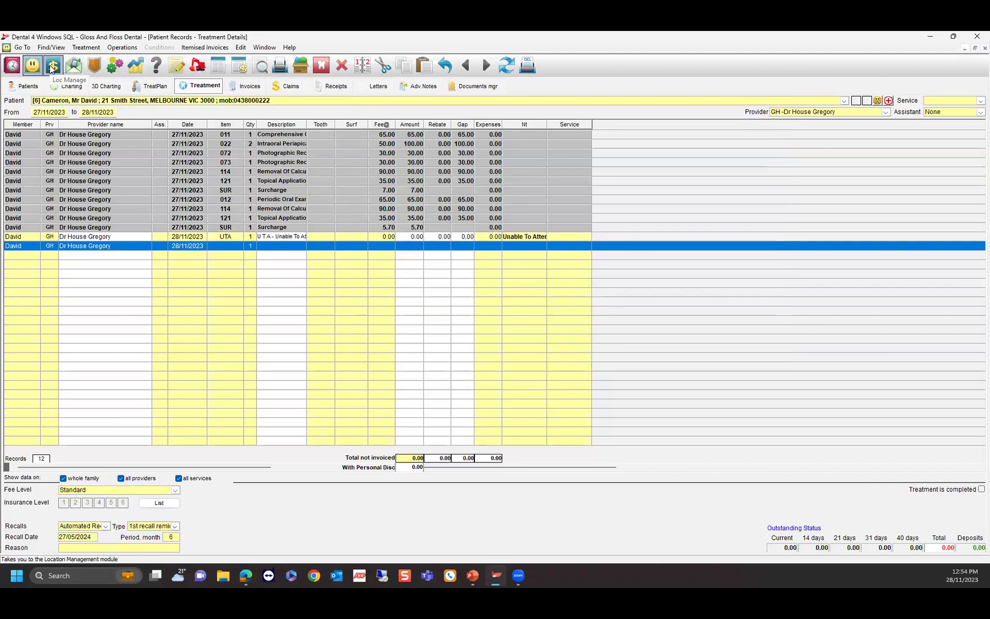
Open the Prescription by Provider/Medication report from Location Management's Reports list.
left_click(53, 67)
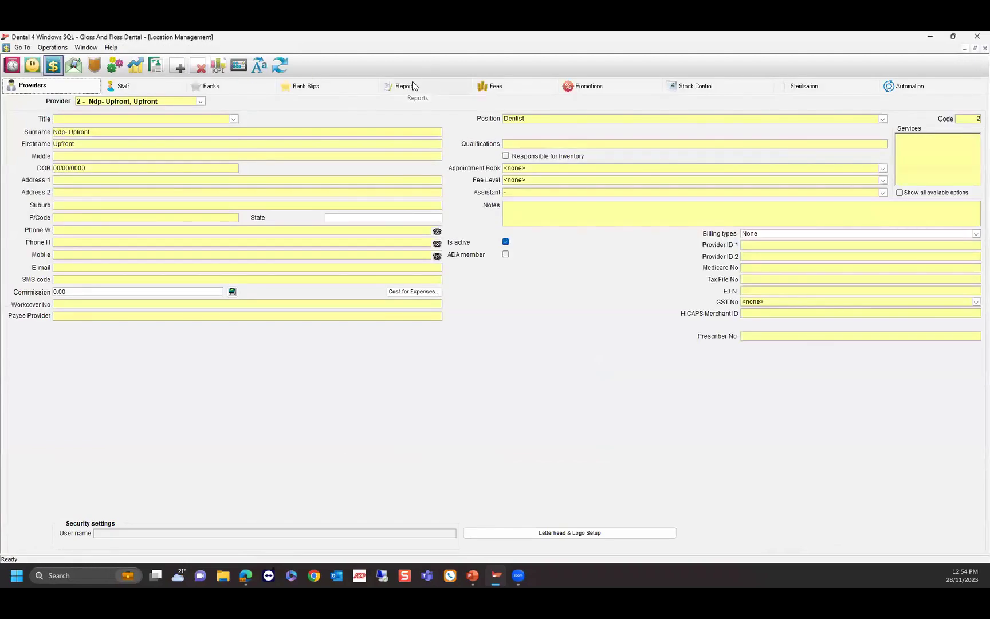
left_click(413, 85)
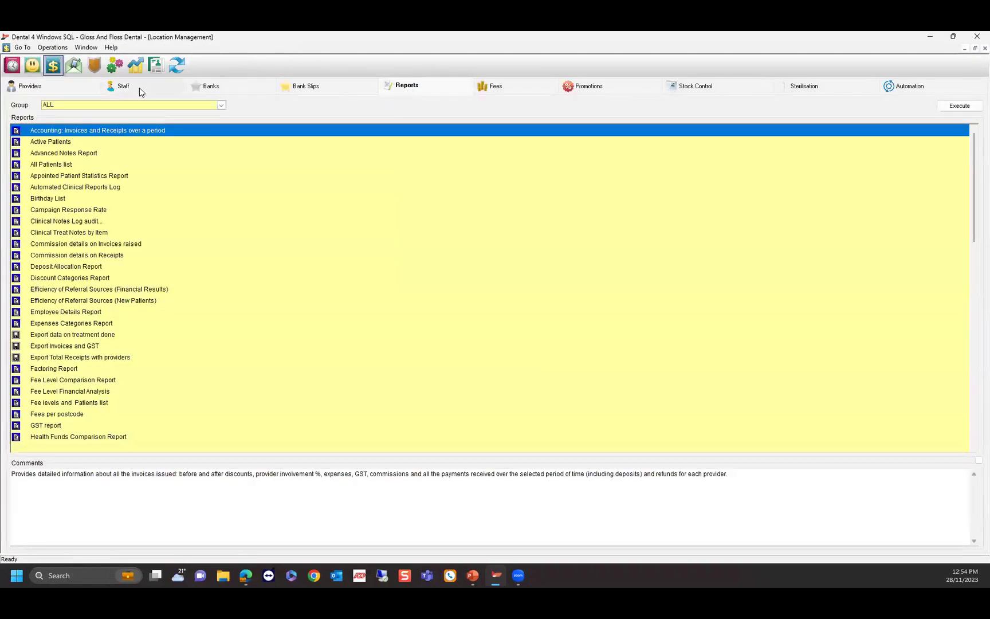
scroll(109, 215, "down", 7)
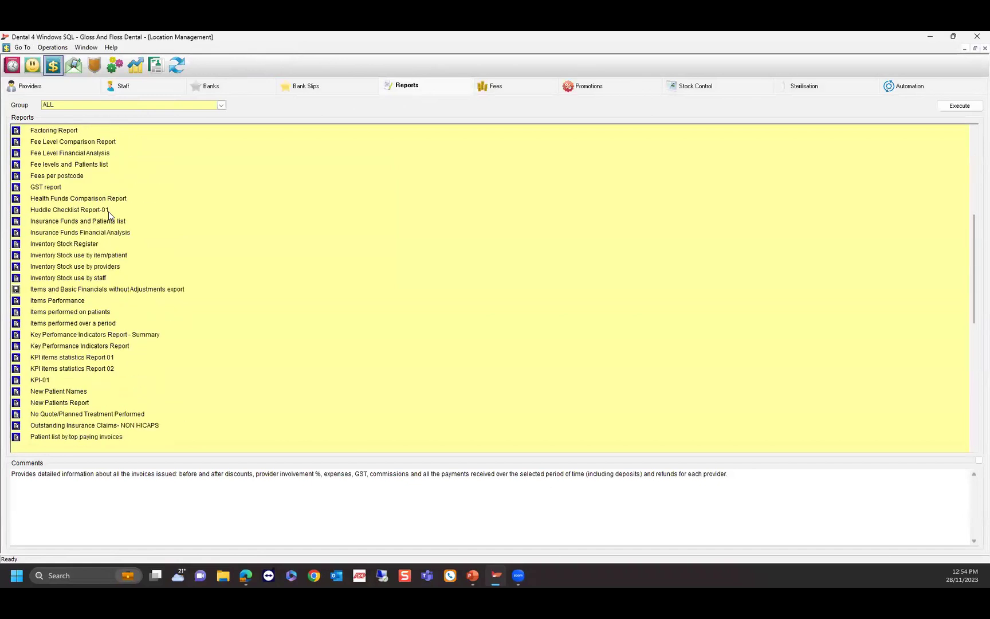
scroll(108, 213, "down", 5)
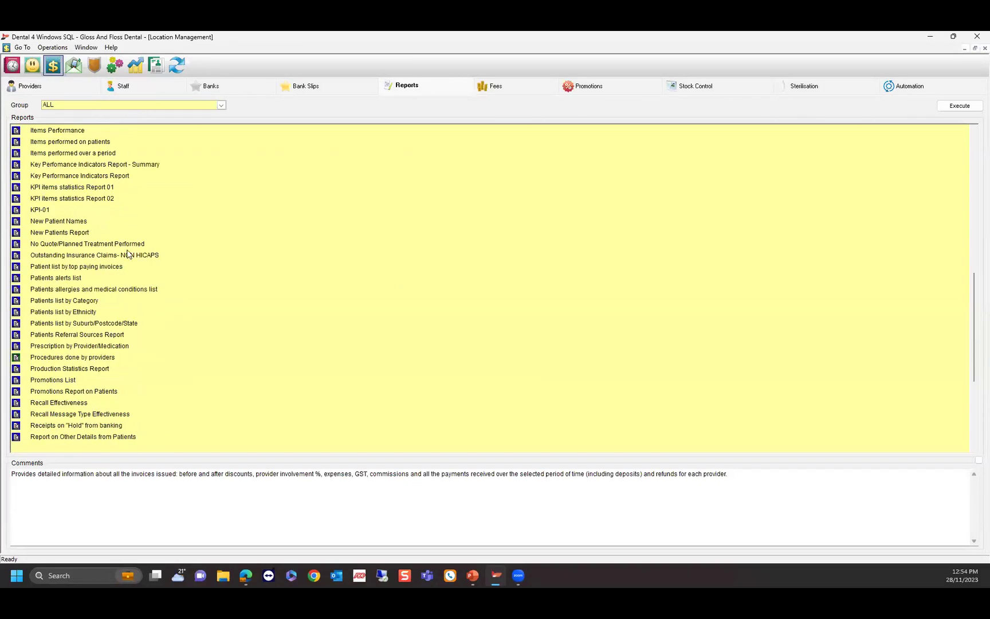
double_click(60, 346)
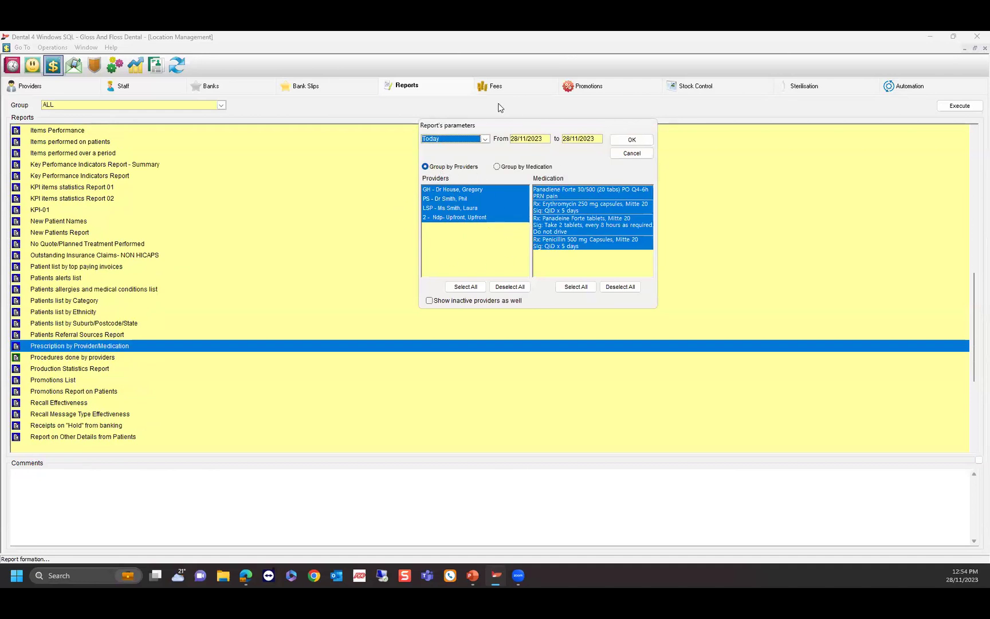
Generate the Prescription by Provider/Medication report for Week to date, review it, then close the preview.
left_click(484, 141)
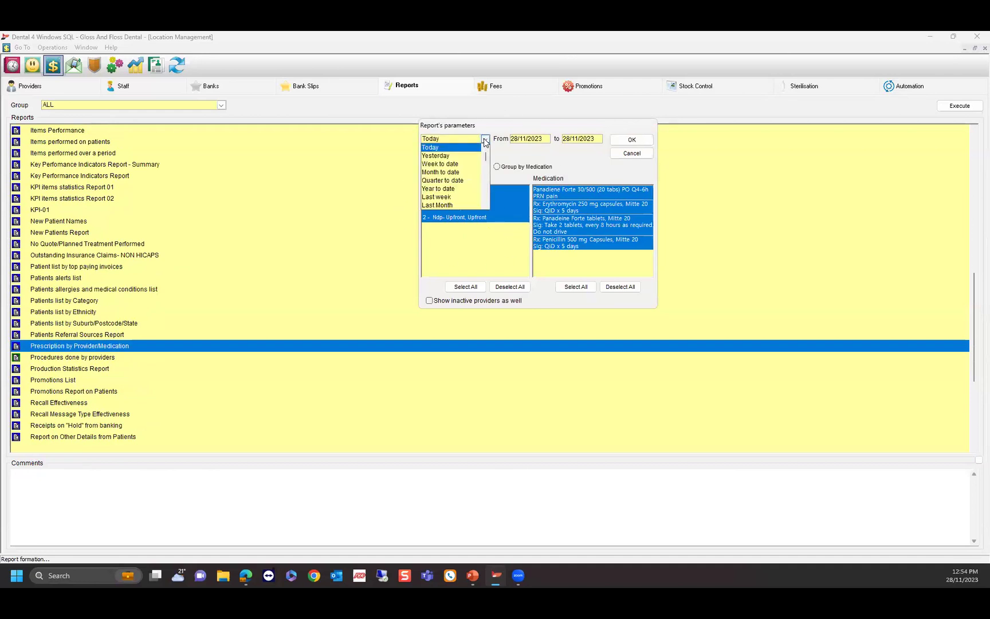
left_click(451, 165)
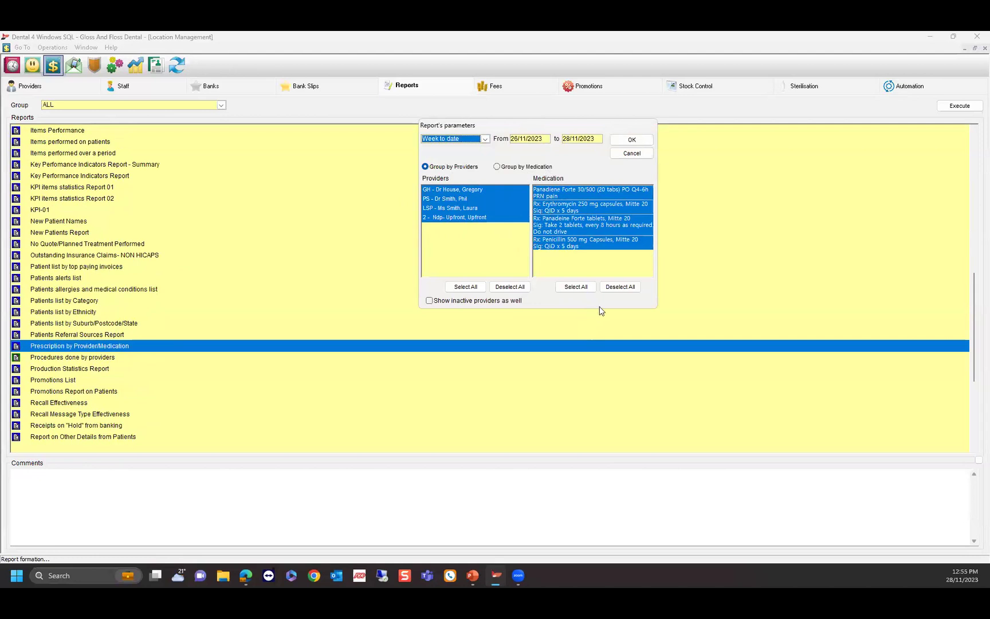
left_click(631, 139)
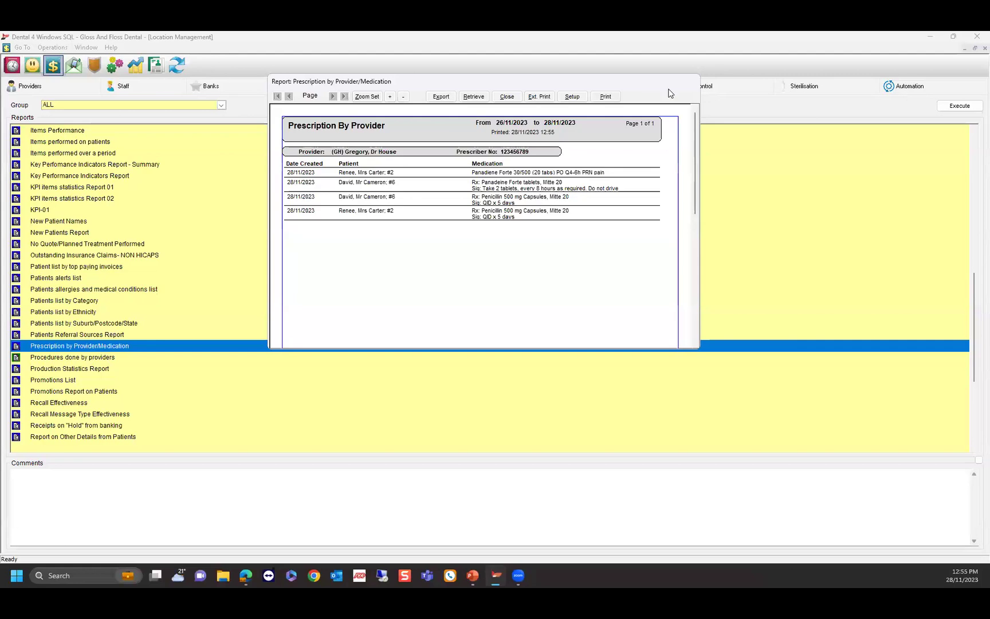
scroll(580, 239, "down", 5)
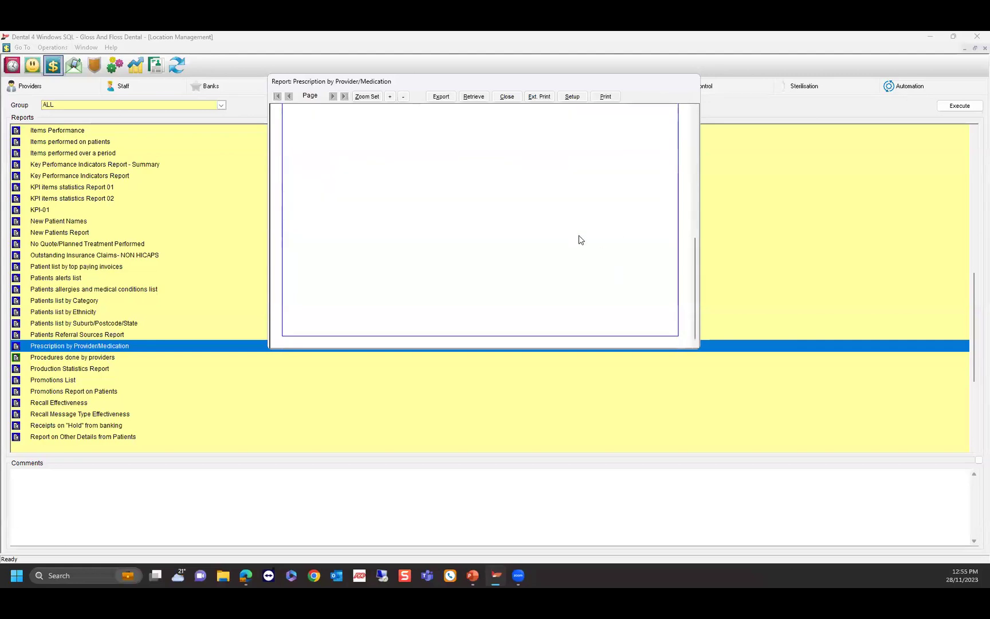
scroll(579, 240, "up", 5)
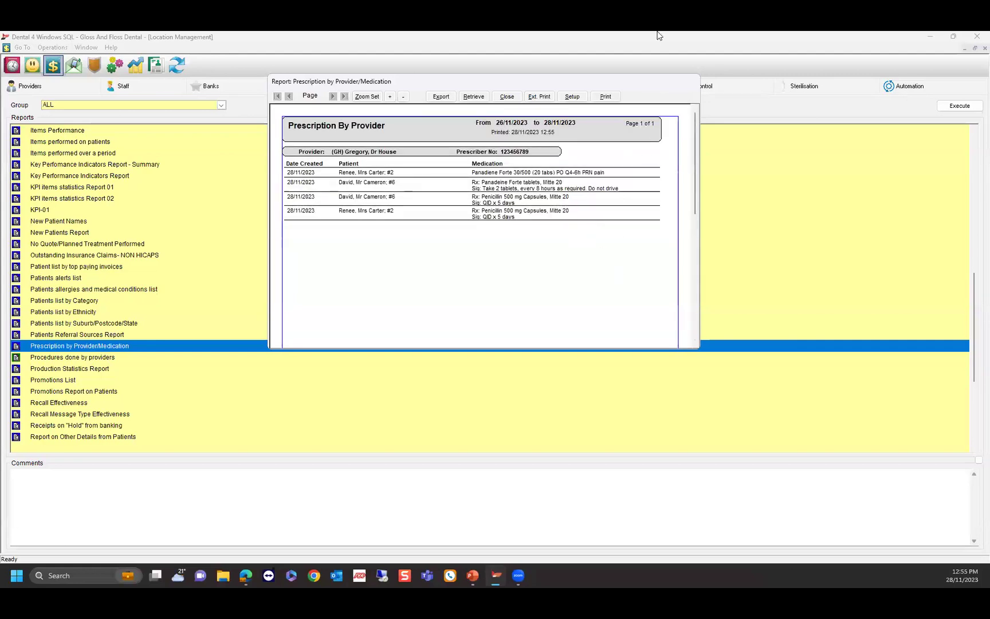
left_click(509, 97)
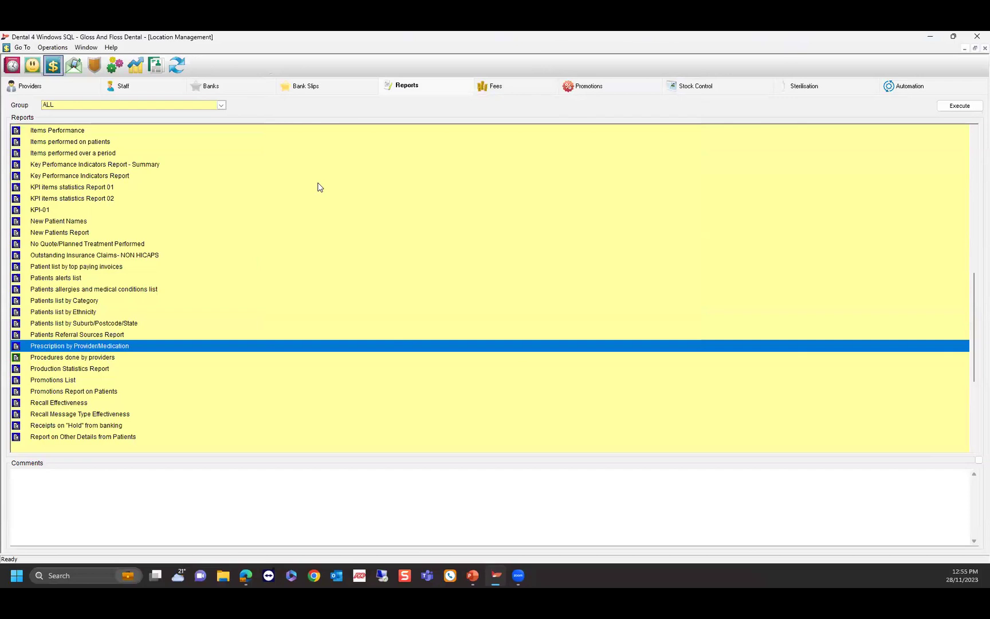
Load provider PS on the Providers tab and untick Is active, declining the first confirmation.
left_click(29, 86)
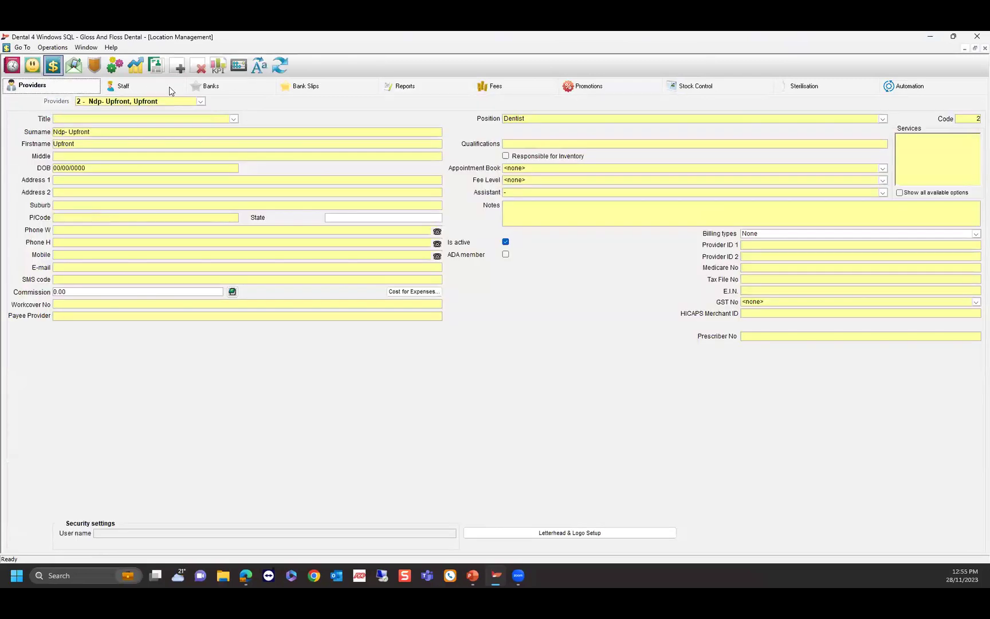
left_click(200, 101)
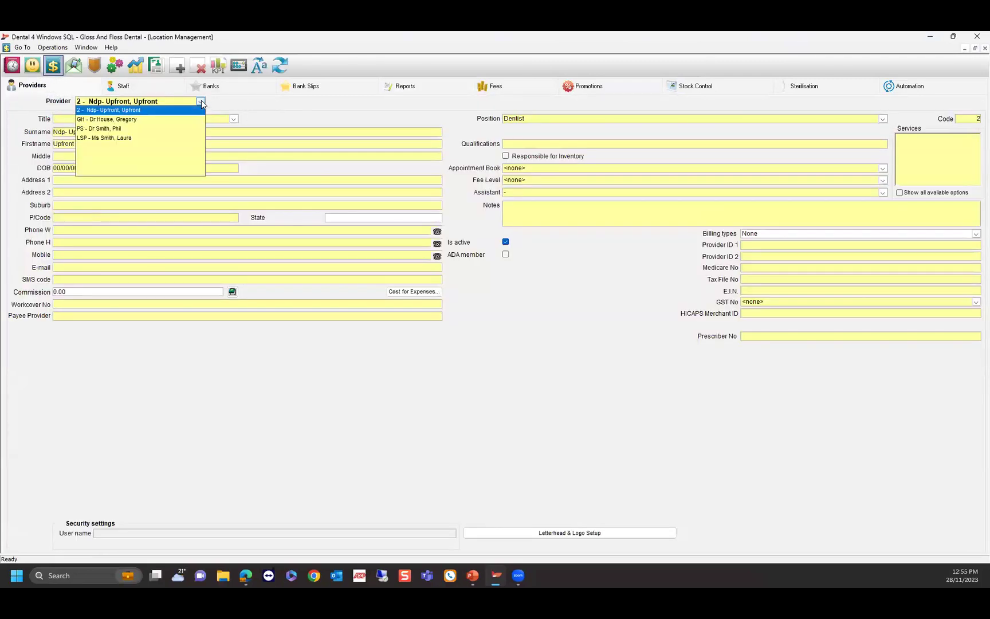
left_click(108, 129)
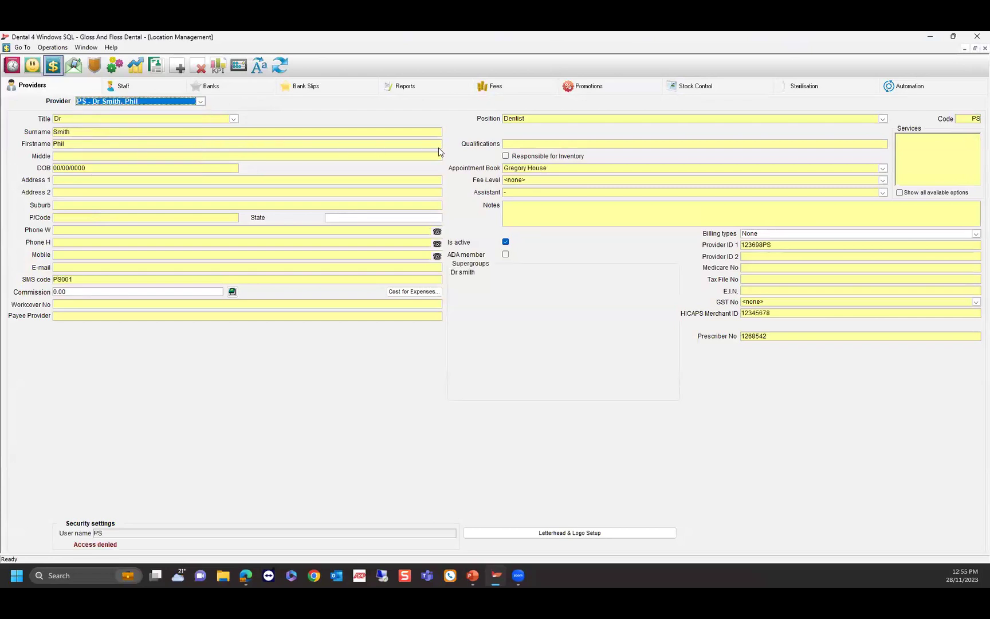
left_click(505, 243)
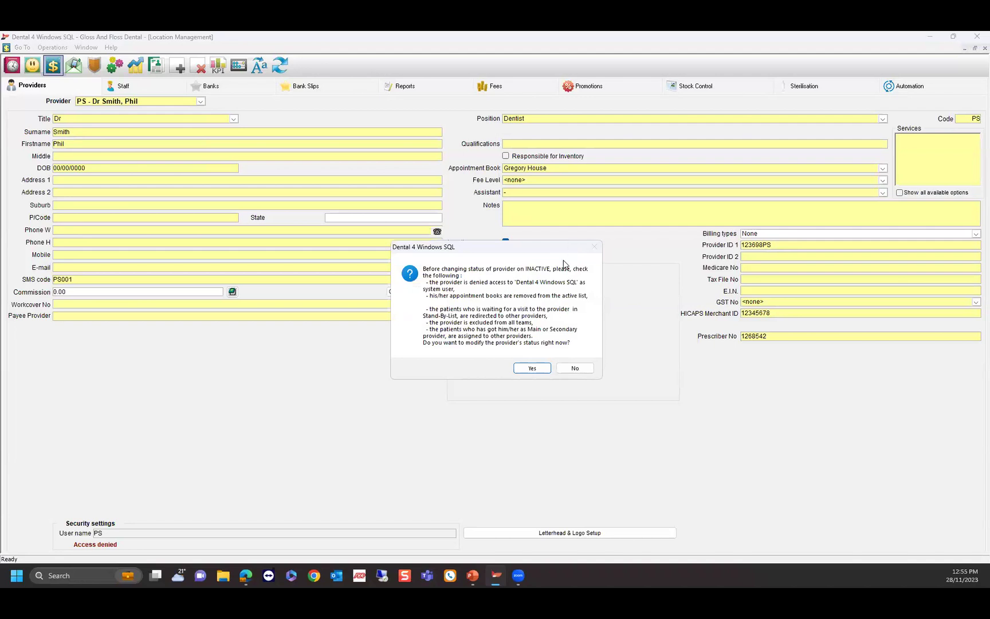
left_click(573, 368)
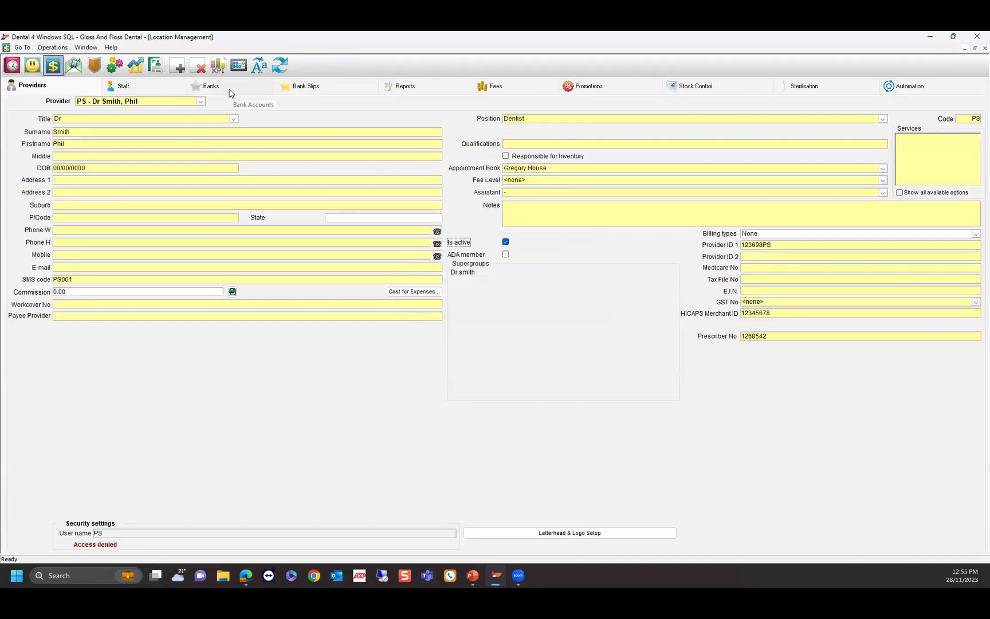
Review PS's bank redirections, then untick Is active again and confirm making PS inactive.
left_click(230, 94)
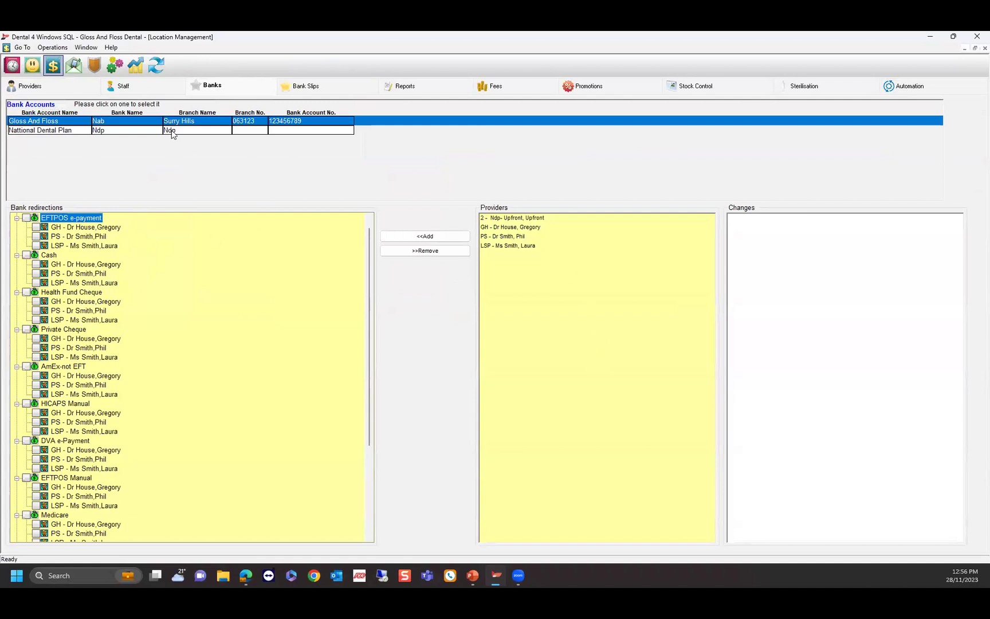
left_click(67, 87)
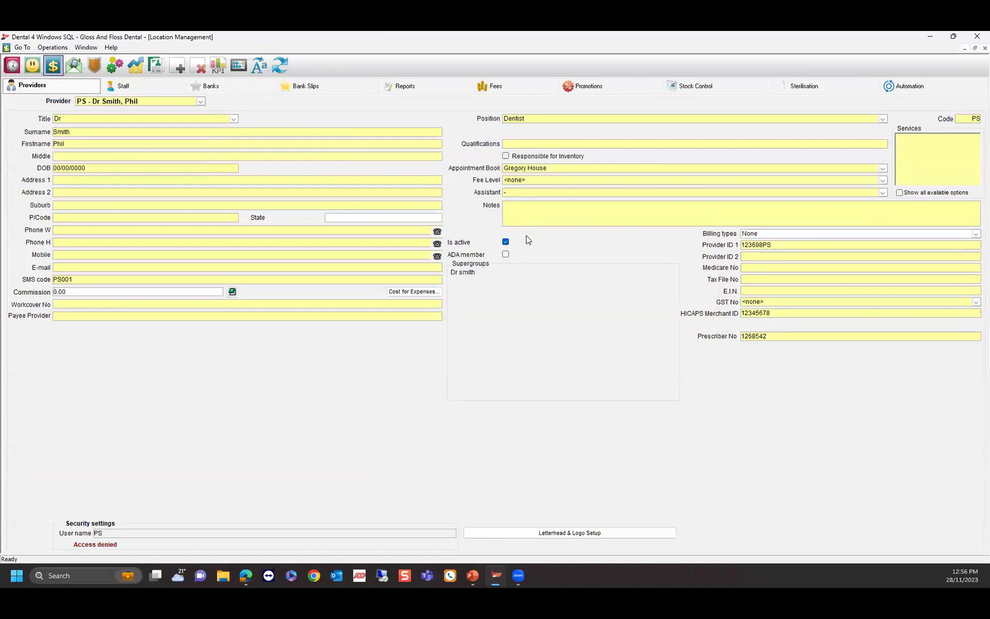
left_click(506, 241)
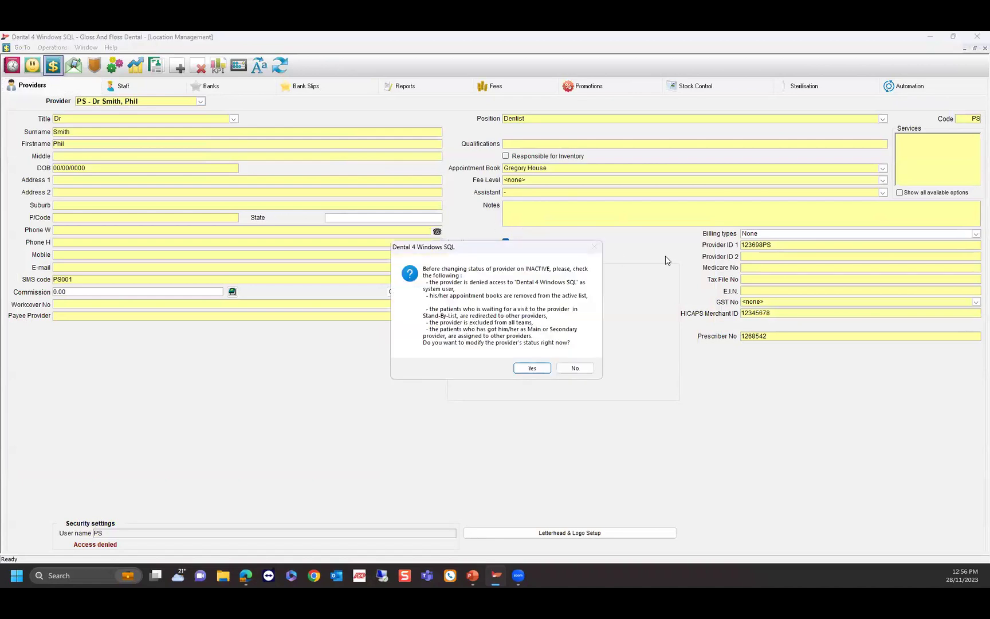
left_click(533, 369)
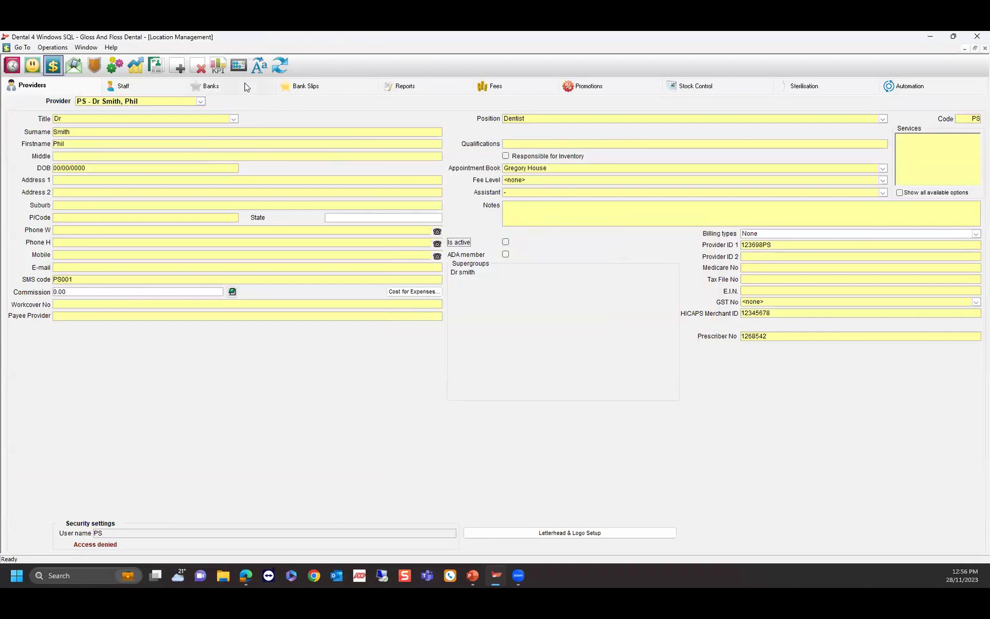
Check the Banks tab redirections after deactivation, then switch to the Staff member records.
left_click(228, 91)
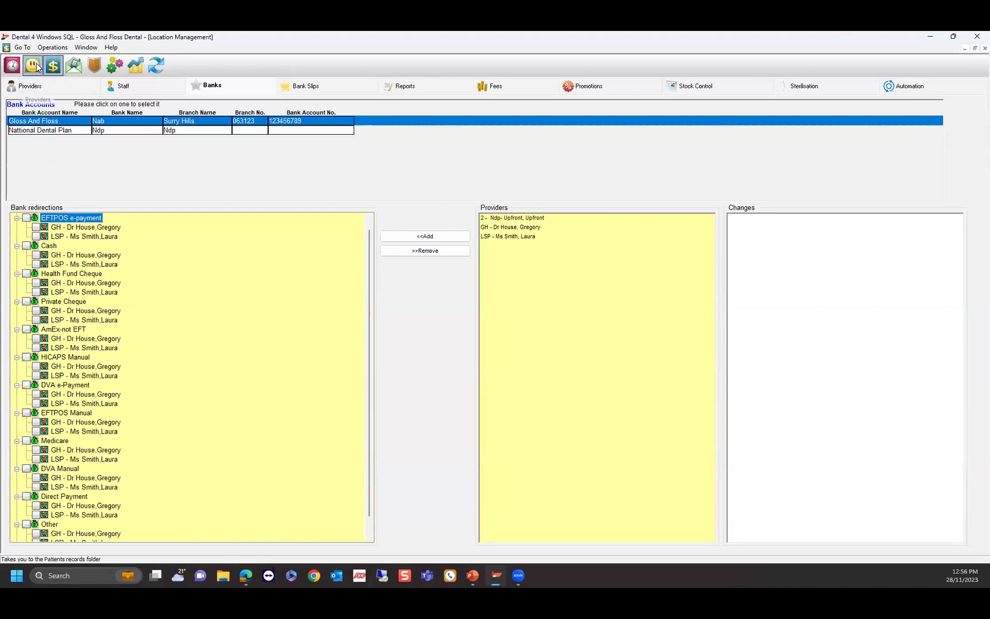
left_click(118, 84)
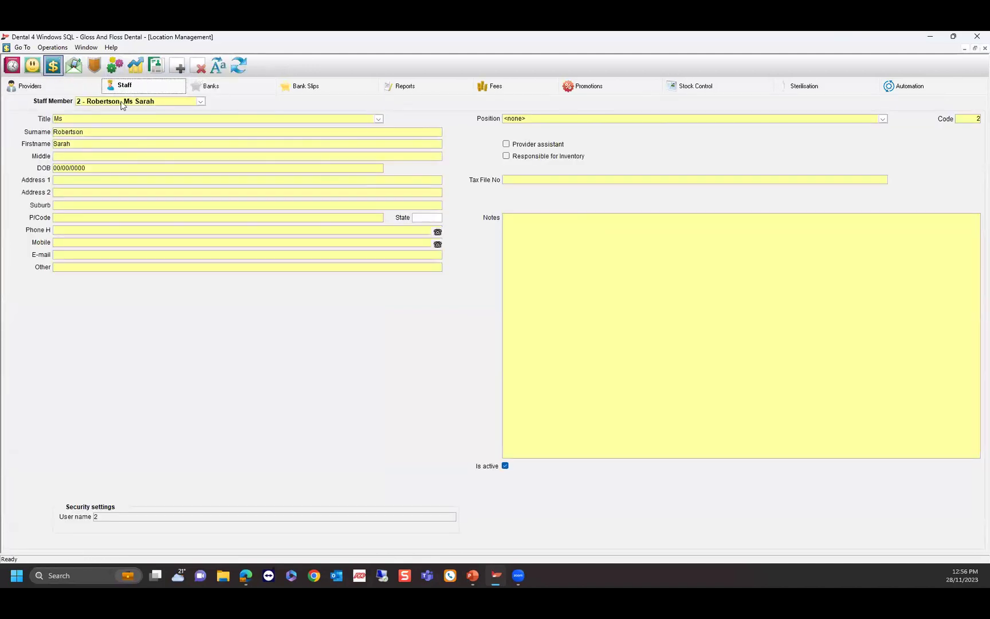
Open Location Setup's Security users list, closing the Record menu without choosing a command.
left_click(114, 68)
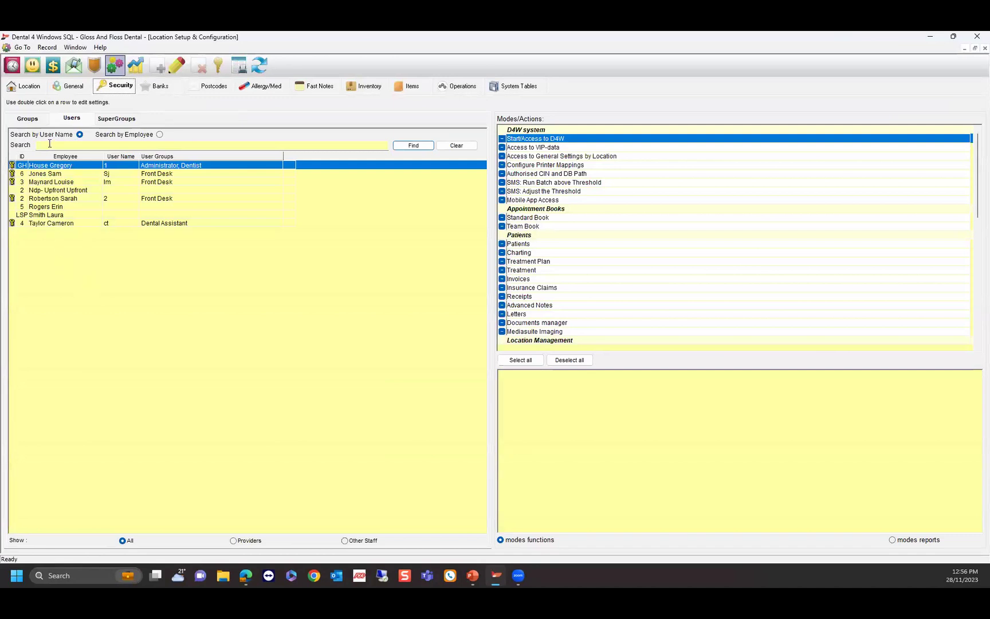
left_click(41, 47)
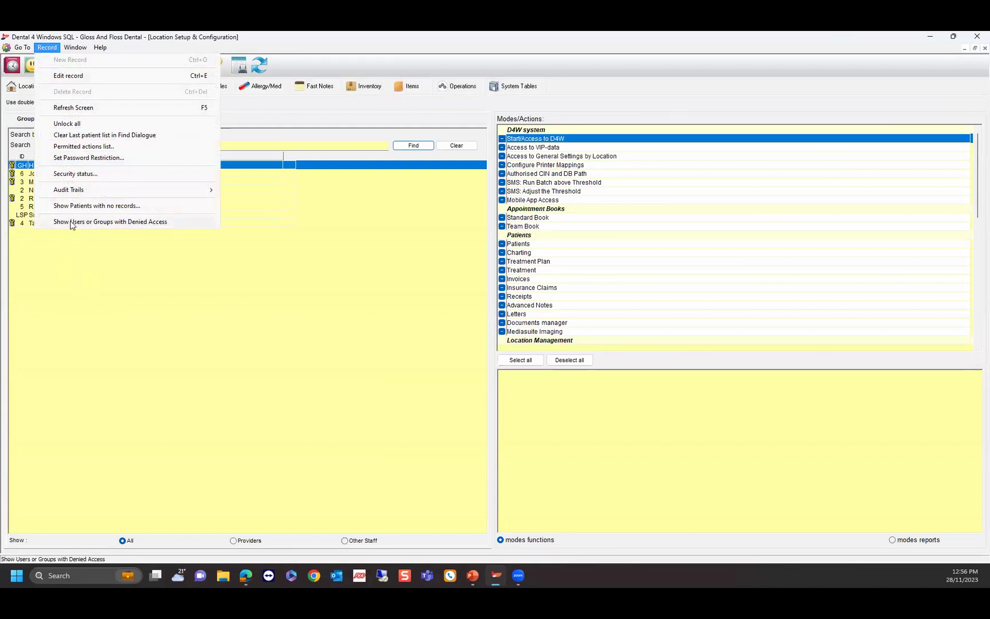
left_click(72, 263)
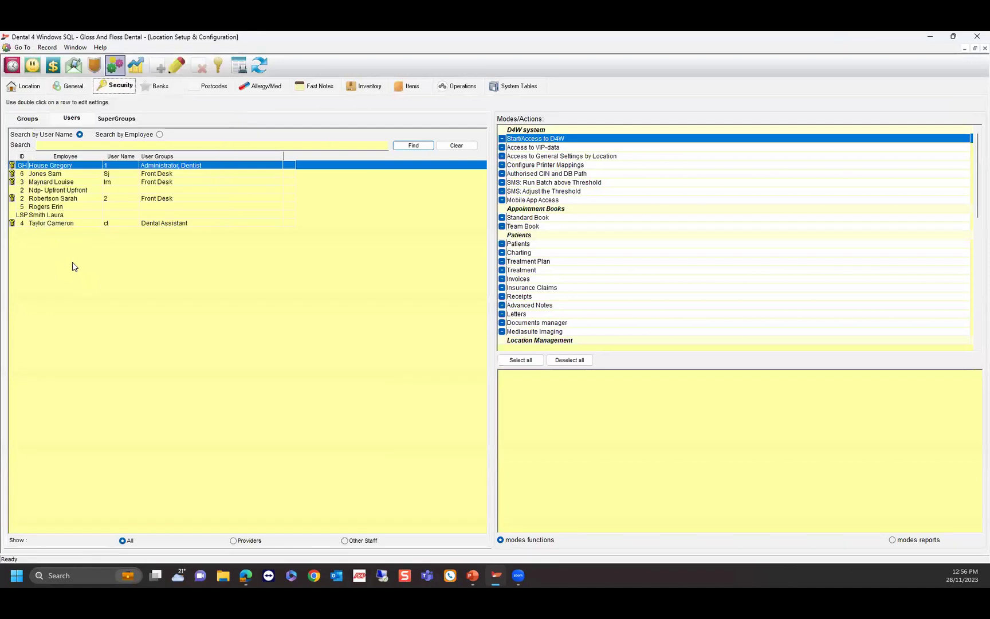
Create staff member record 7 titled Miss, entering the staff member's surname and first name.
left_click(51, 66)
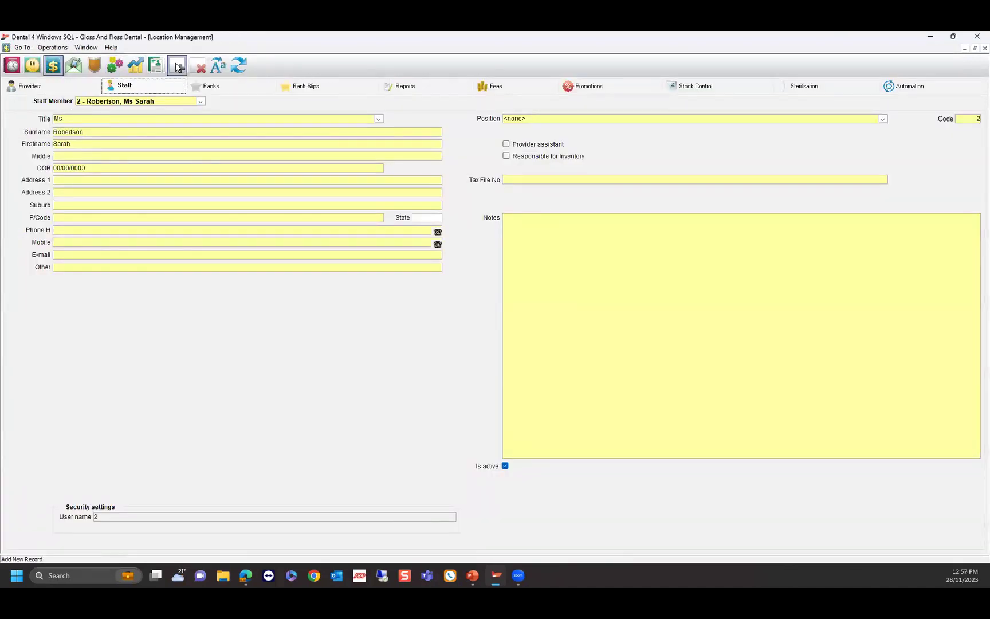
left_click(178, 67)
left_click(71, 118)
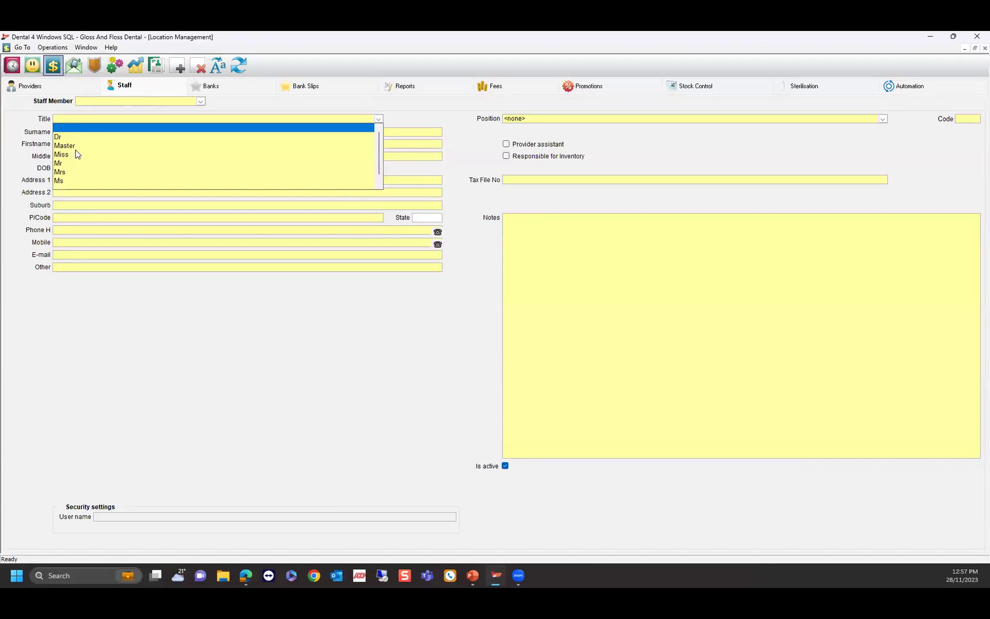
left_click(74, 154)
left_click(67, 135)
key("Tab")
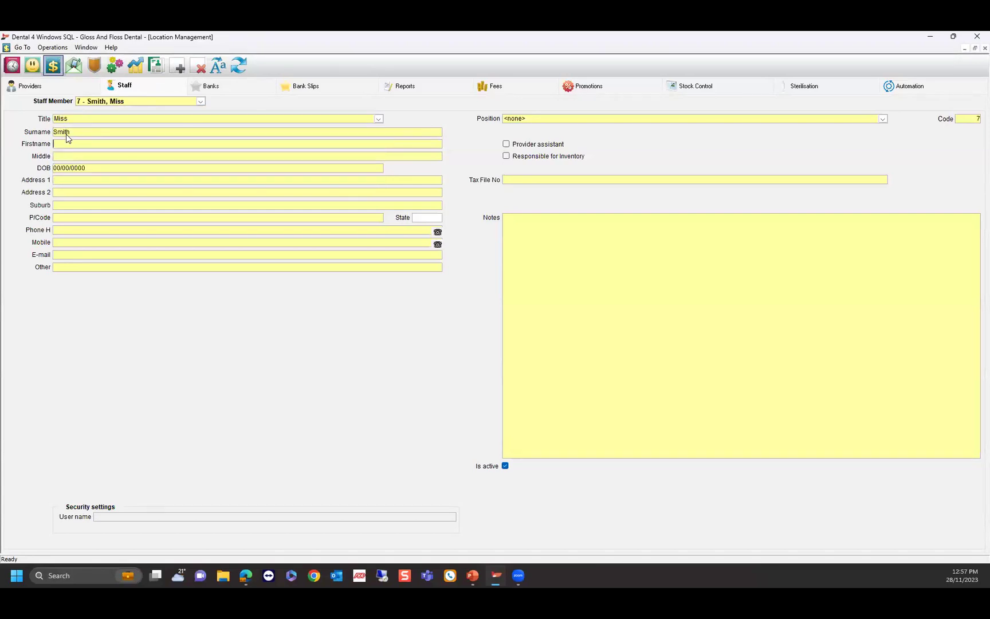
key("Tab")
Open staff member 7's security settings, enter a user name and tick the Dental Assistant group.
left_click(114, 65)
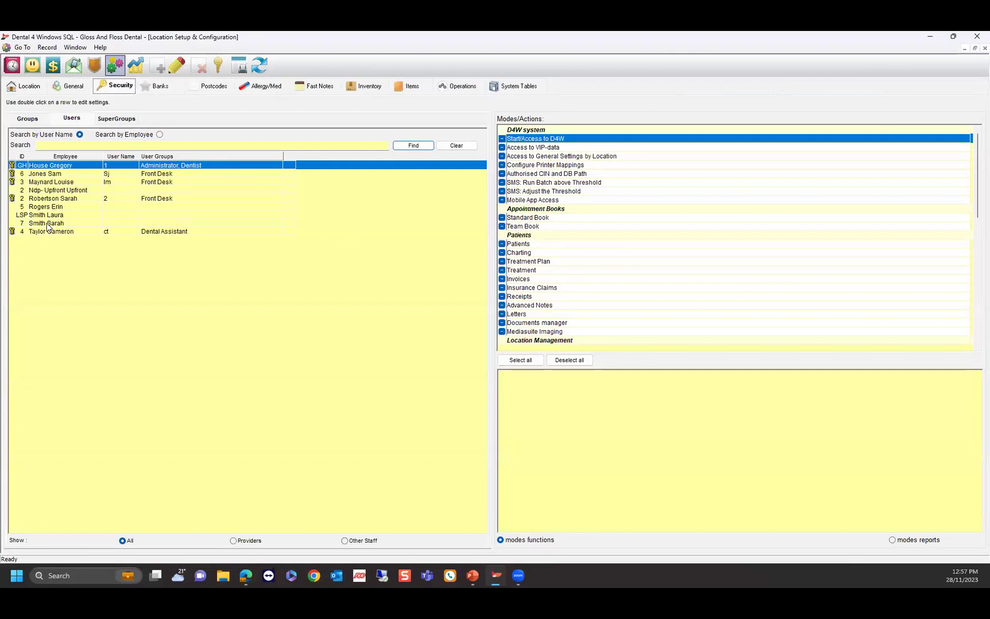
double_click(47, 223)
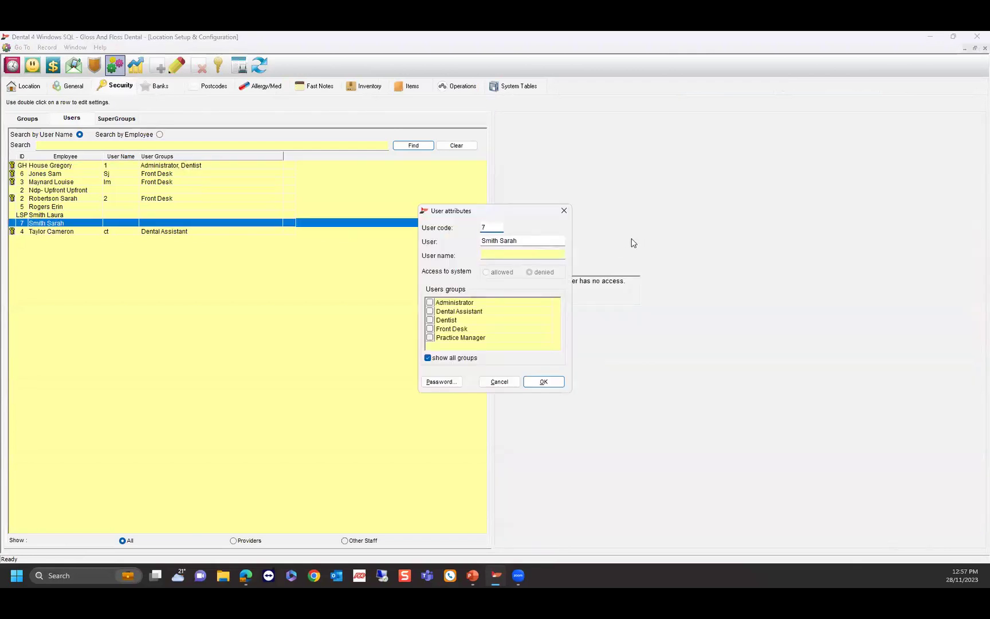
left_click(493, 256)
type("SS")
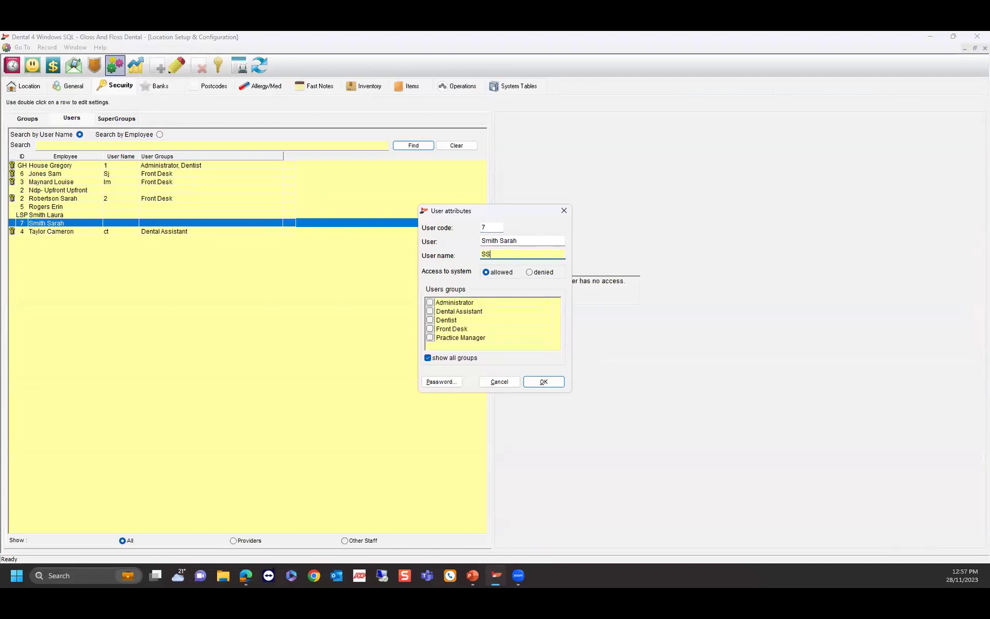
left_click(429, 311)
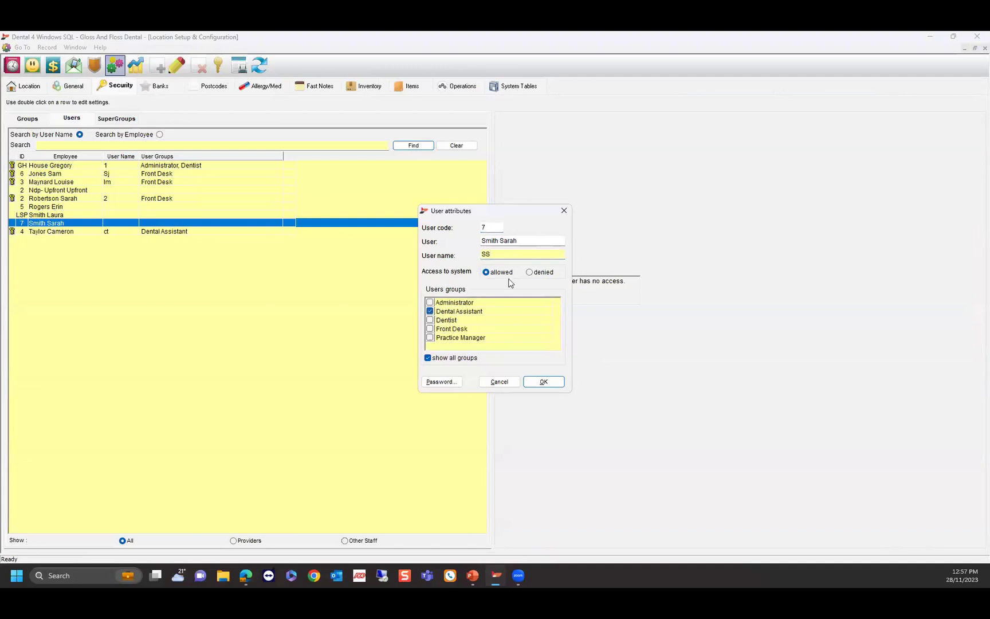
Set and confirm the user's login password, then close the user attributes window.
left_click(456, 382)
key("Tab")
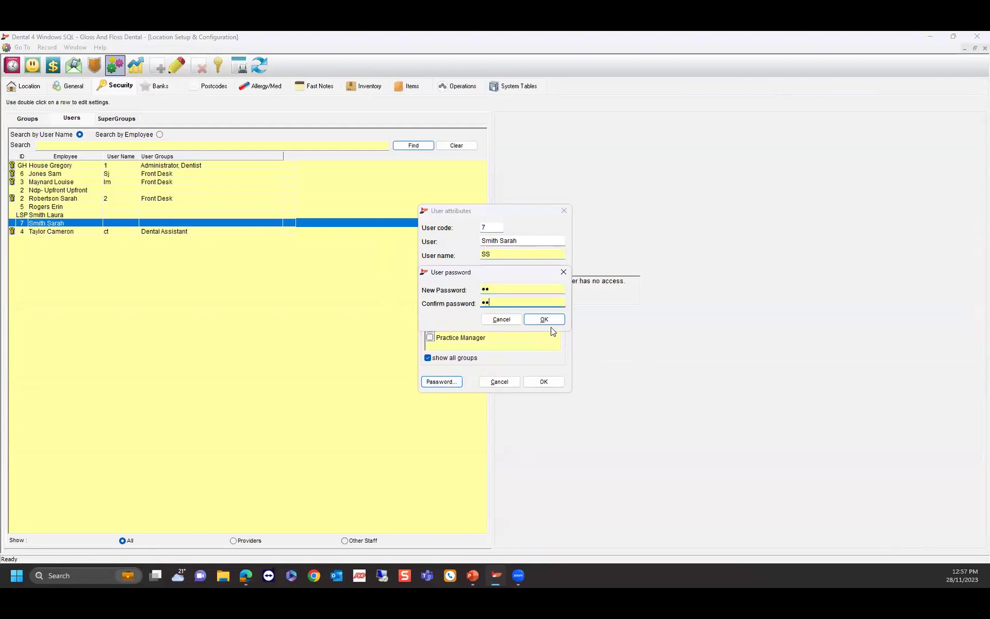
left_click(547, 317)
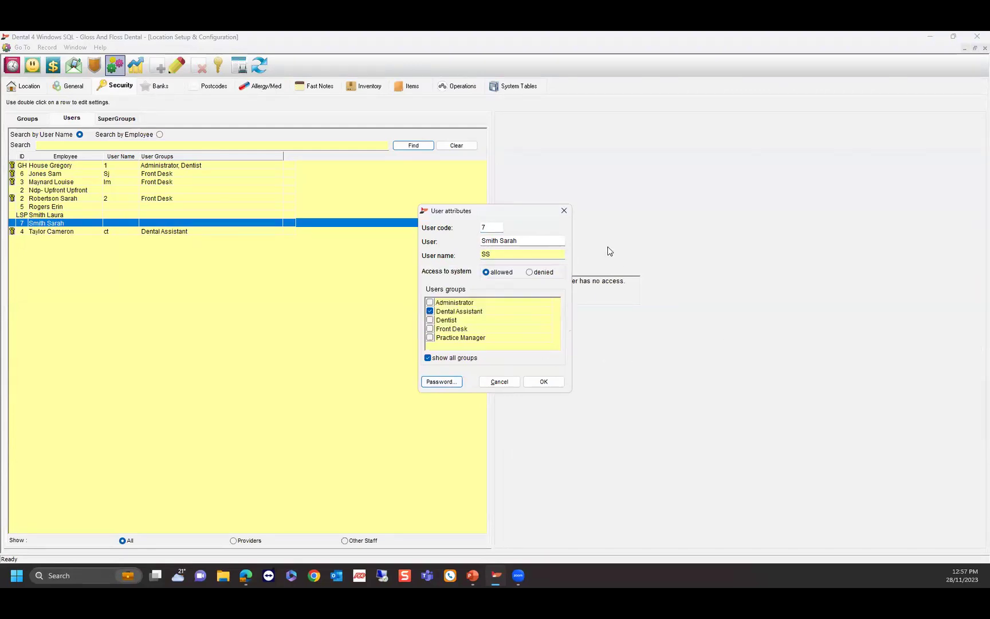
left_click(564, 210)
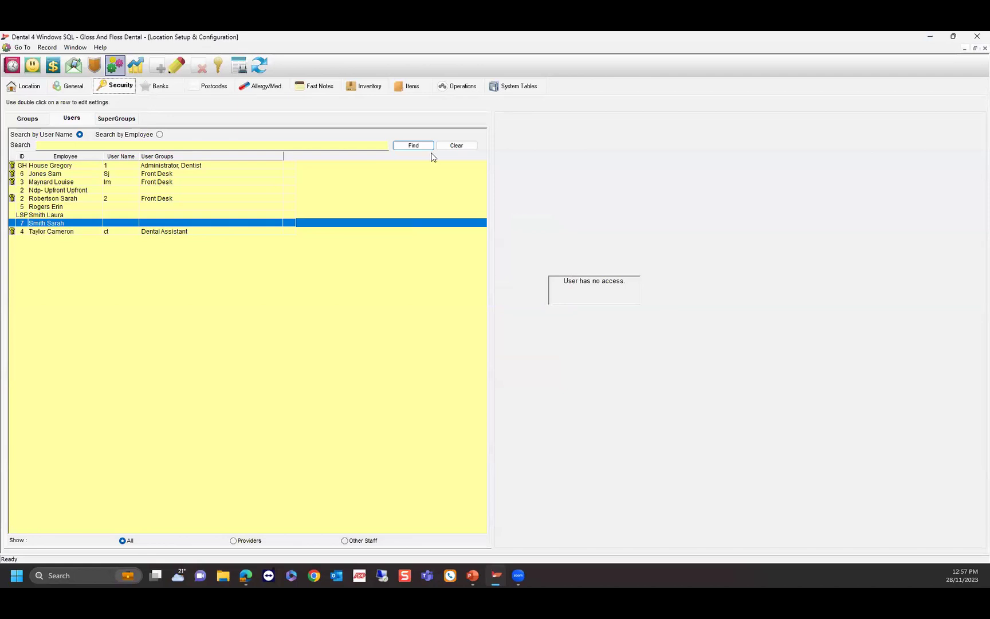
Mark the 11:00a appointment on Tue 28/11/2023 as checked in, then checked out.
left_click(22, 65)
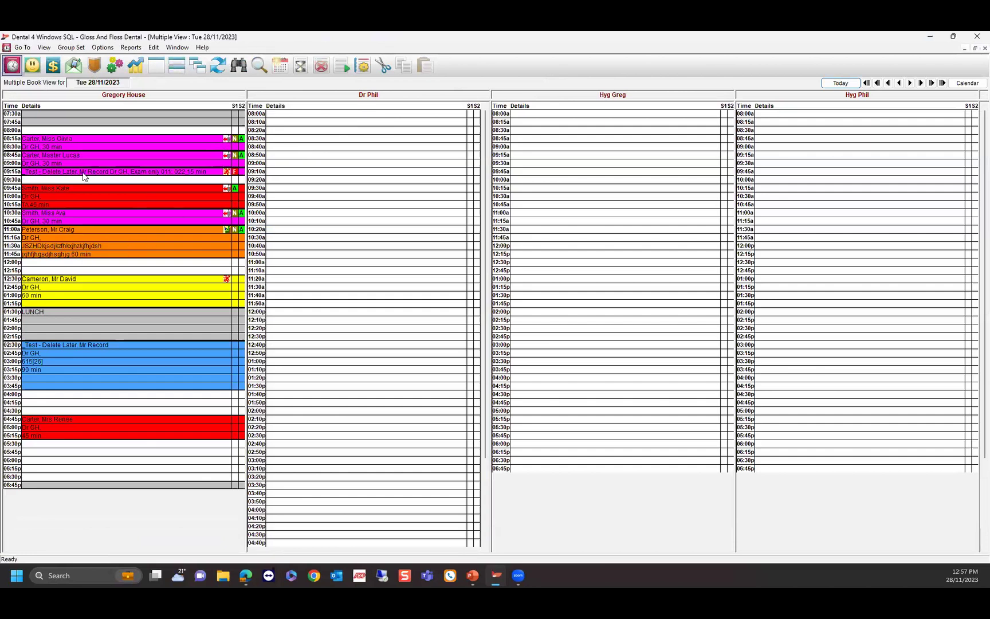
right_click(152, 232)
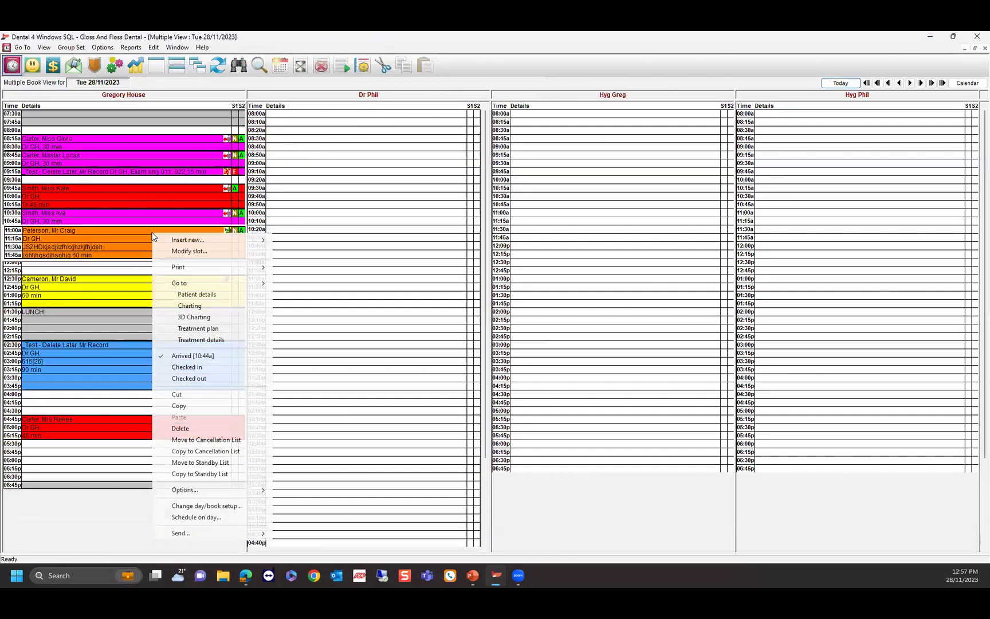
left_click(187, 367)
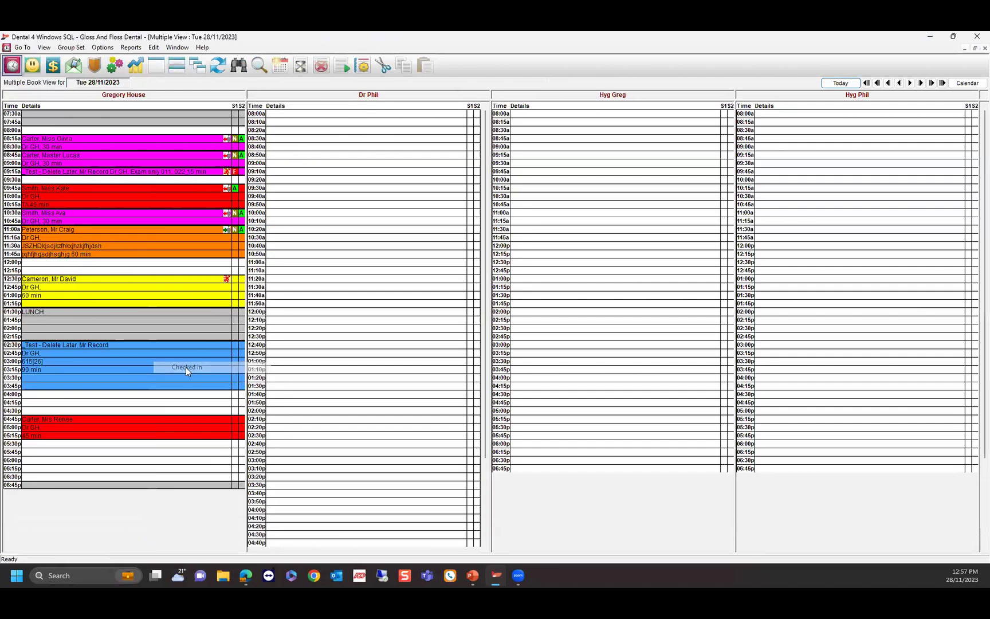
right_click(179, 233)
left_click(215, 379)
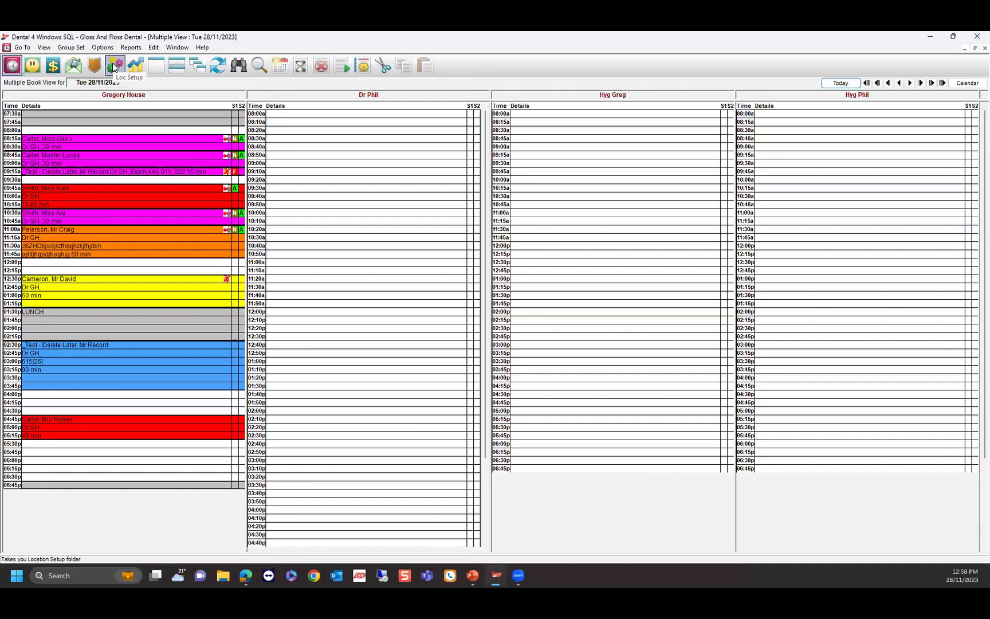
Bring up the SMS Settings group in the general location setup and configuration.
left_click(113, 63)
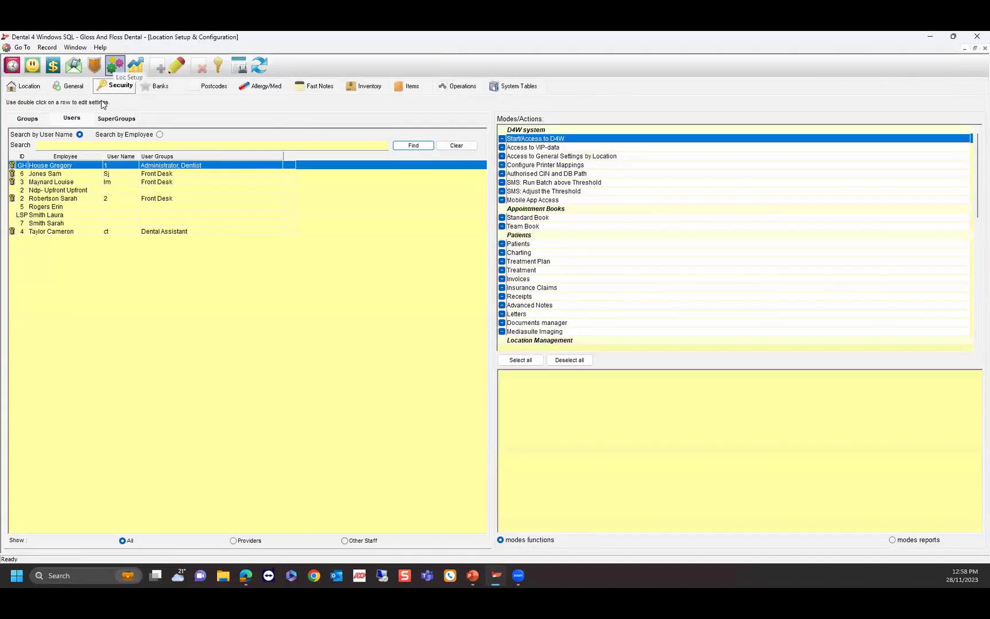
left_click(68, 86)
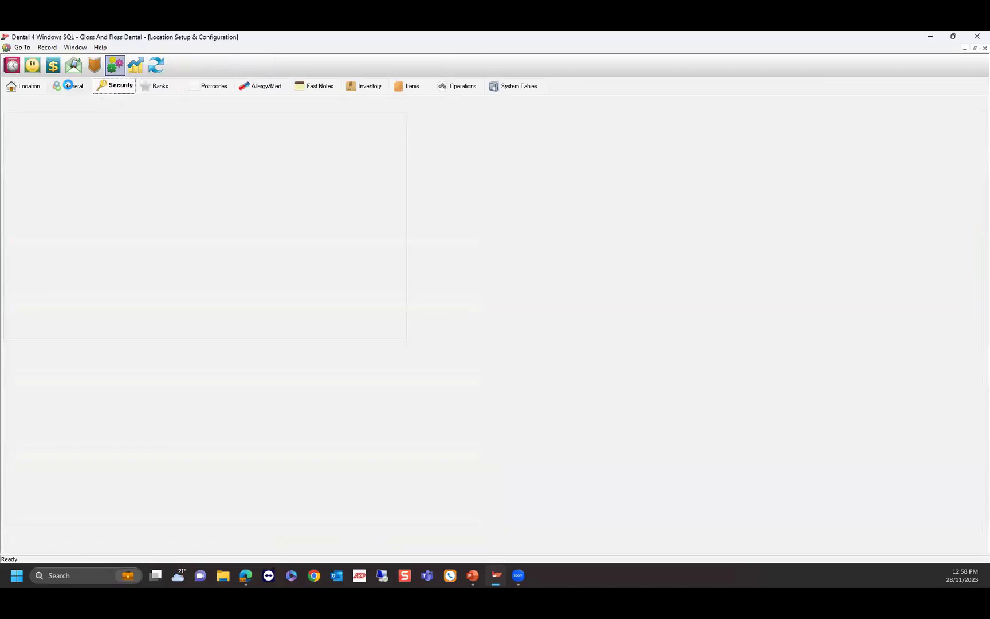
left_click(157, 104)
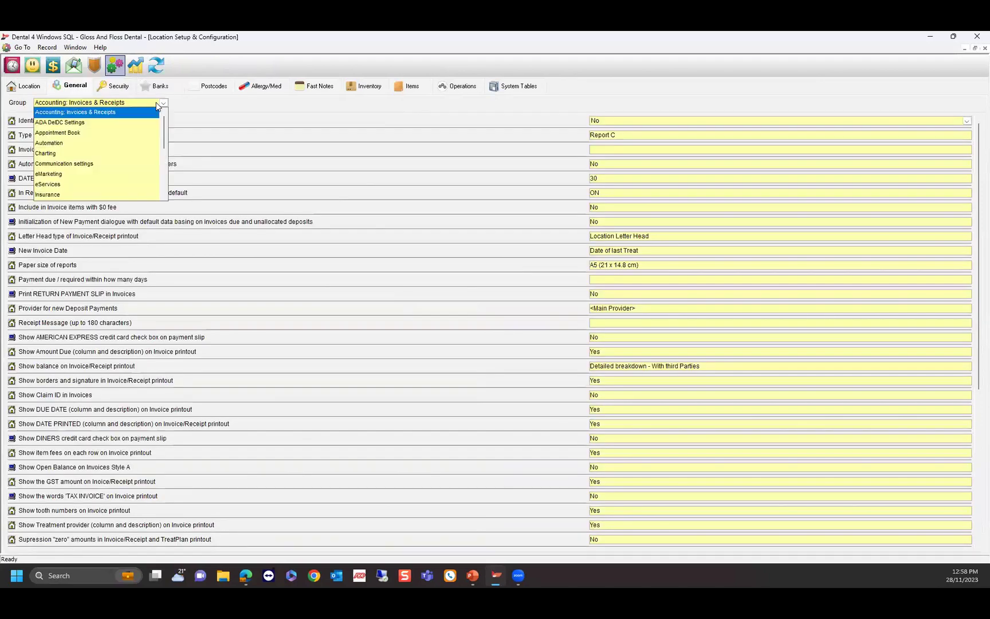
scroll(89, 150, "down", 4)
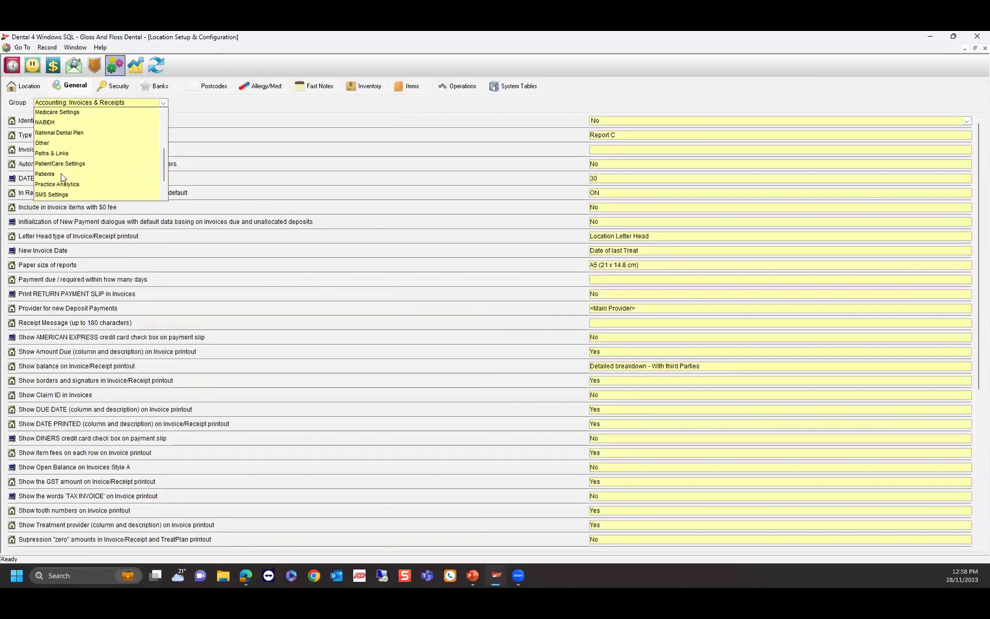
scroll(67, 164, "down", 1)
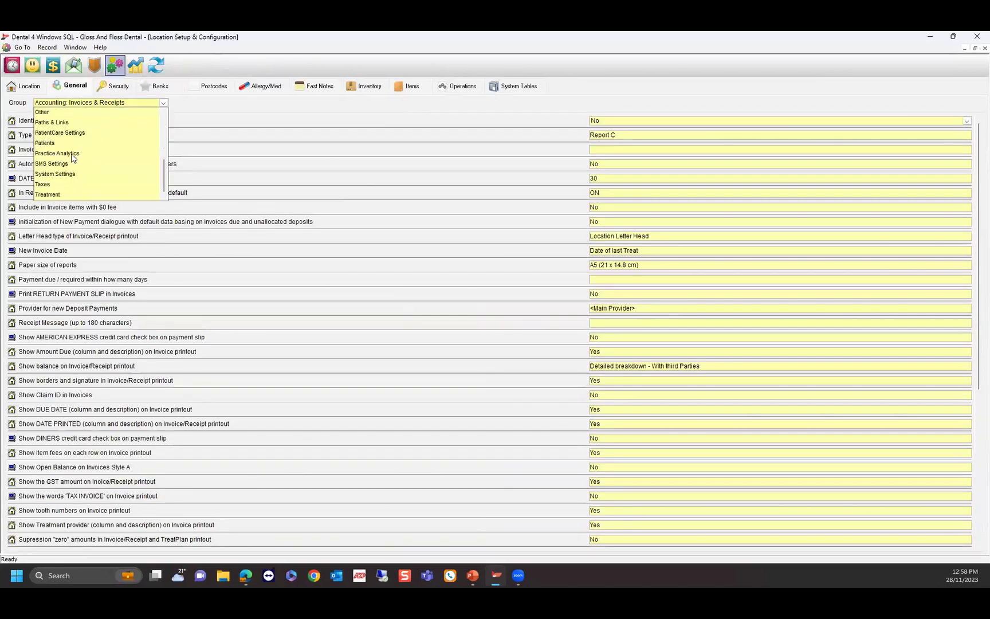
left_click(54, 165)
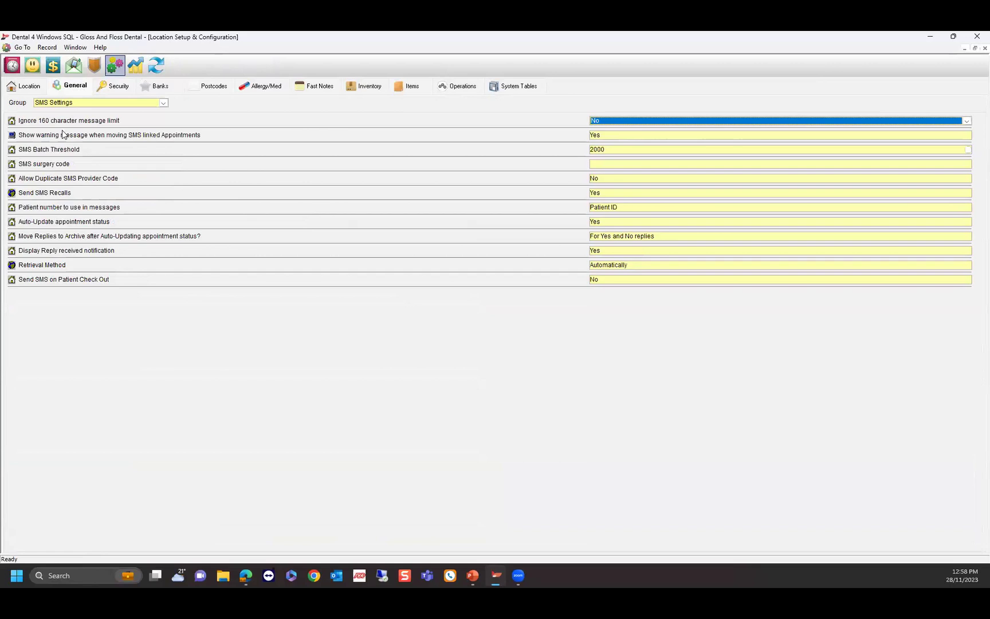
Set 'Send SMS on Patient Check Out' to Yes.
left_click(45, 48)
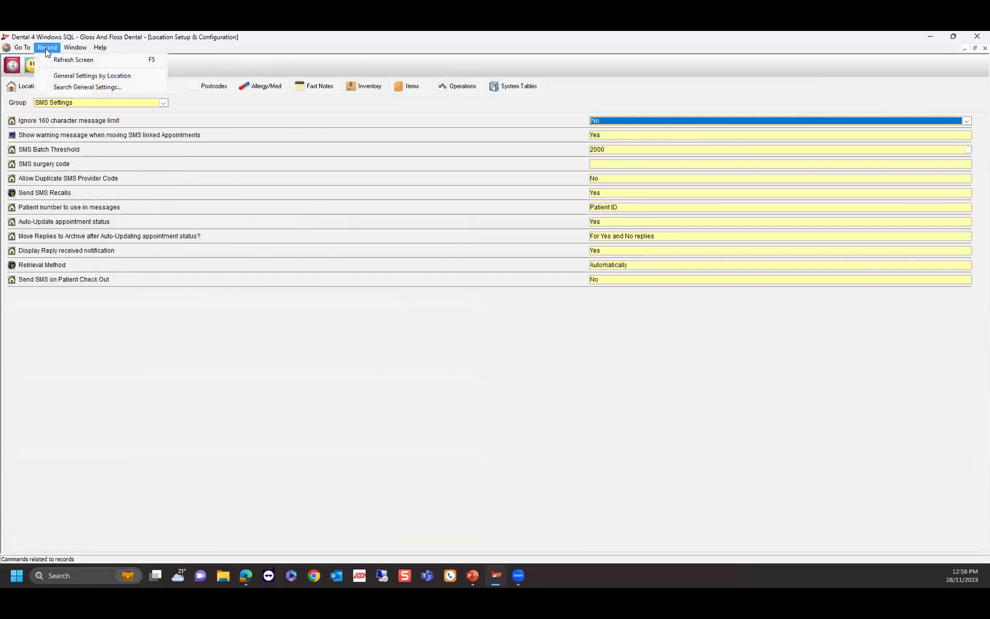
left_click(84, 88)
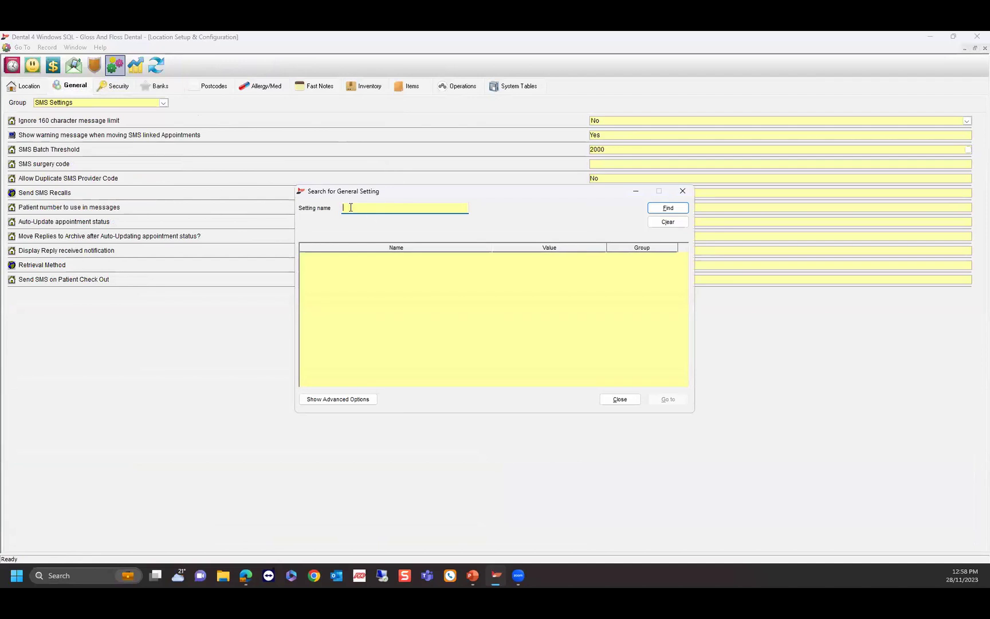
left_click(682, 191)
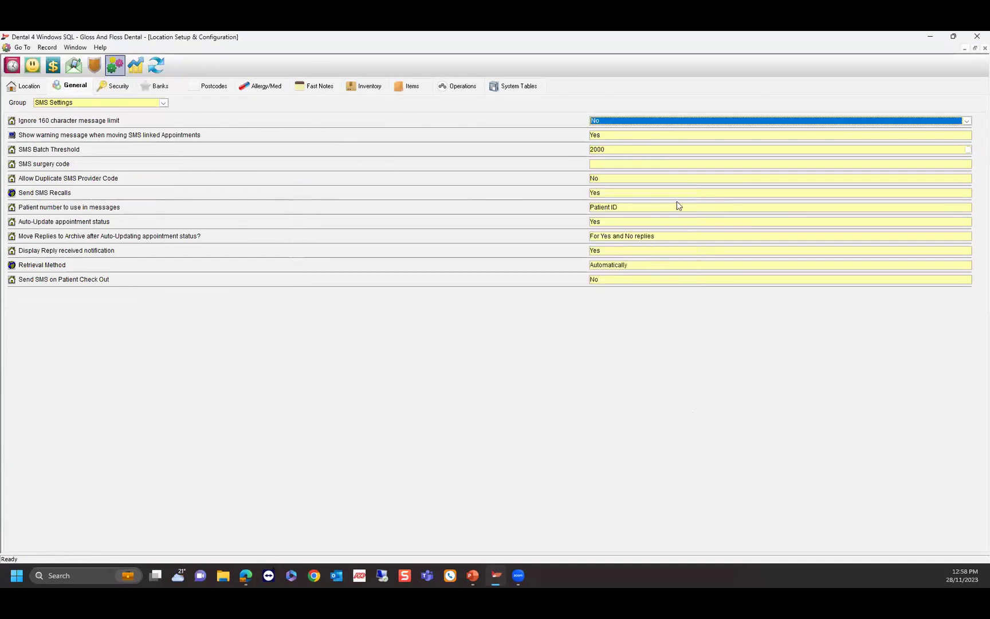
left_click(608, 280)
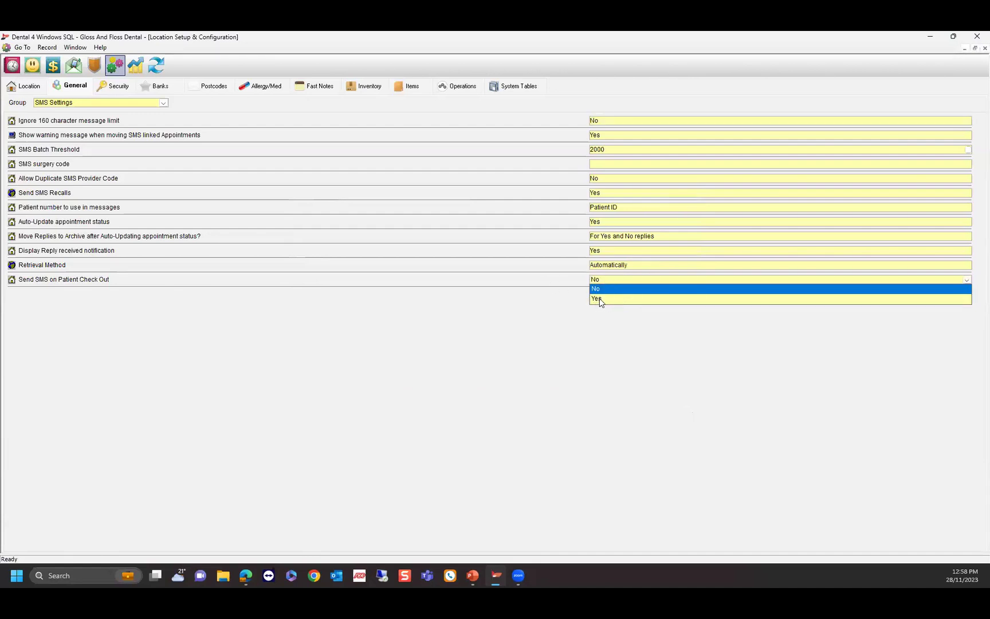
left_click(597, 298)
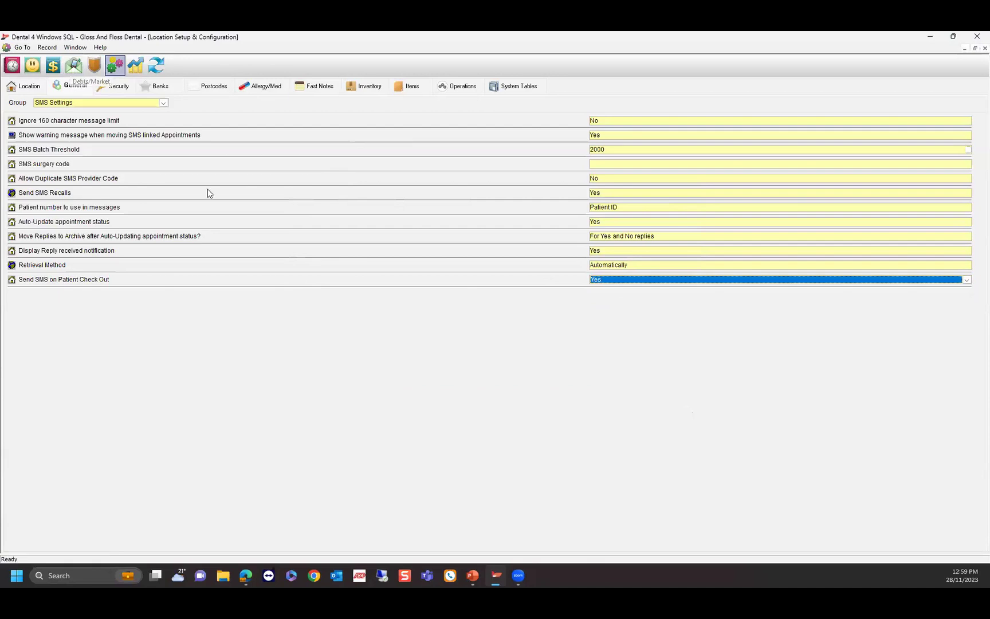
Edit and save the Appointment Check Out SMS template under the Appointments mail merge category.
left_click(74, 67)
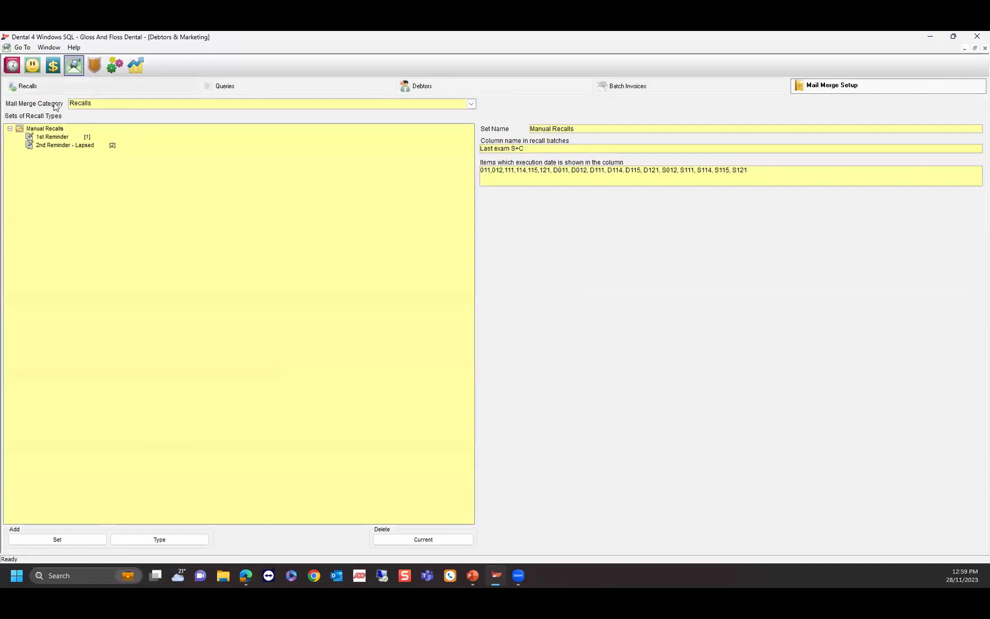
left_click(93, 103)
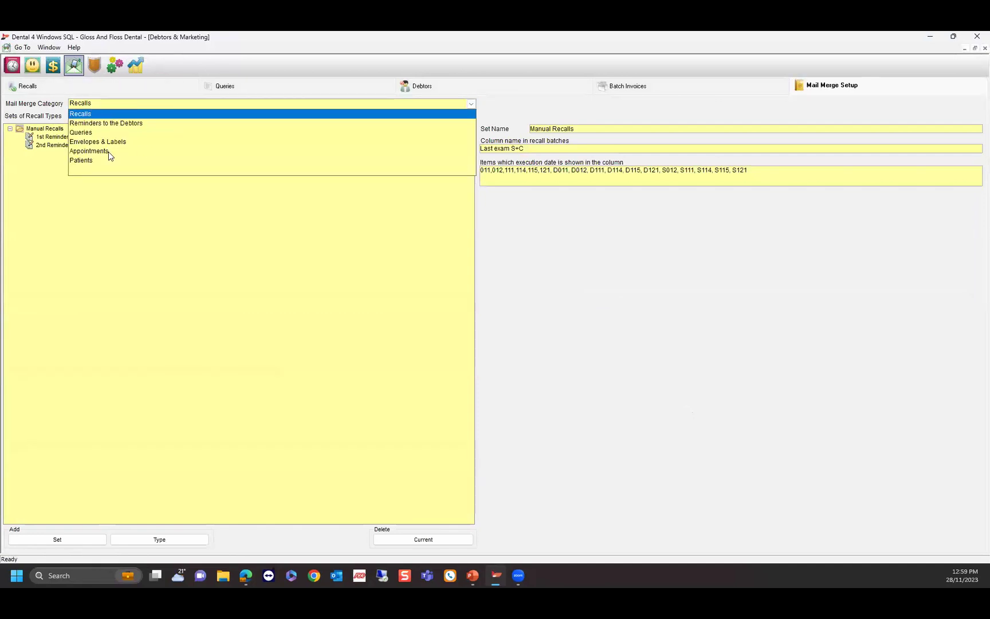
left_click(89, 150)
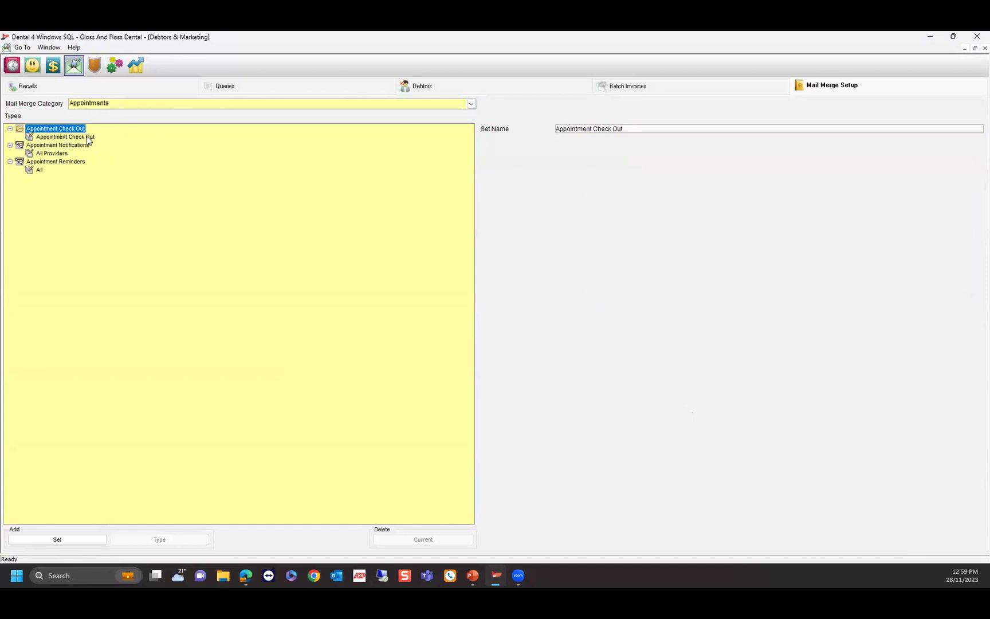
left_click(57, 138)
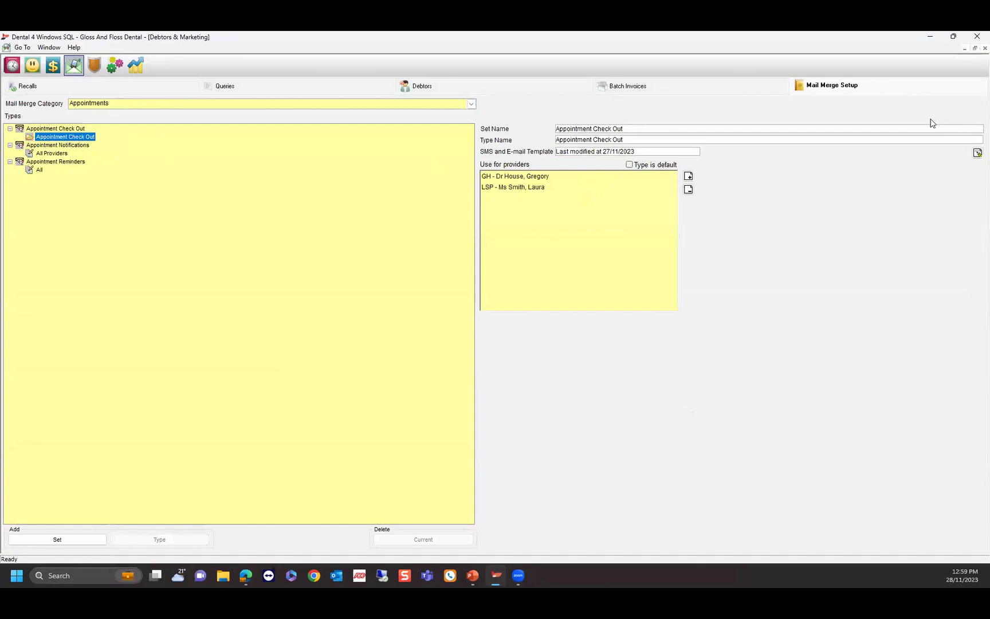
left_click(977, 153)
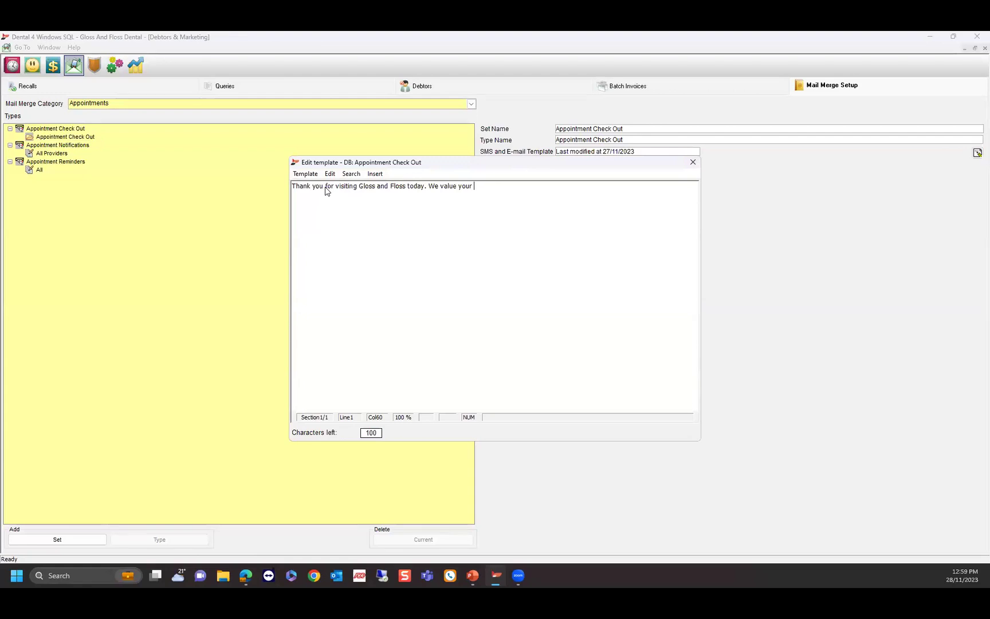
left_click(692, 162)
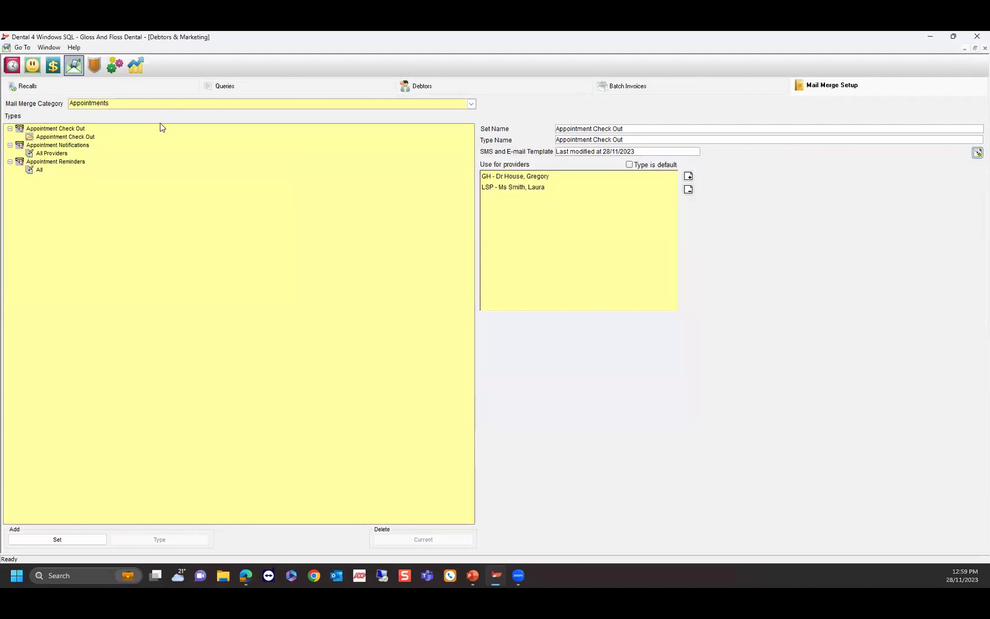
left_click(13, 65)
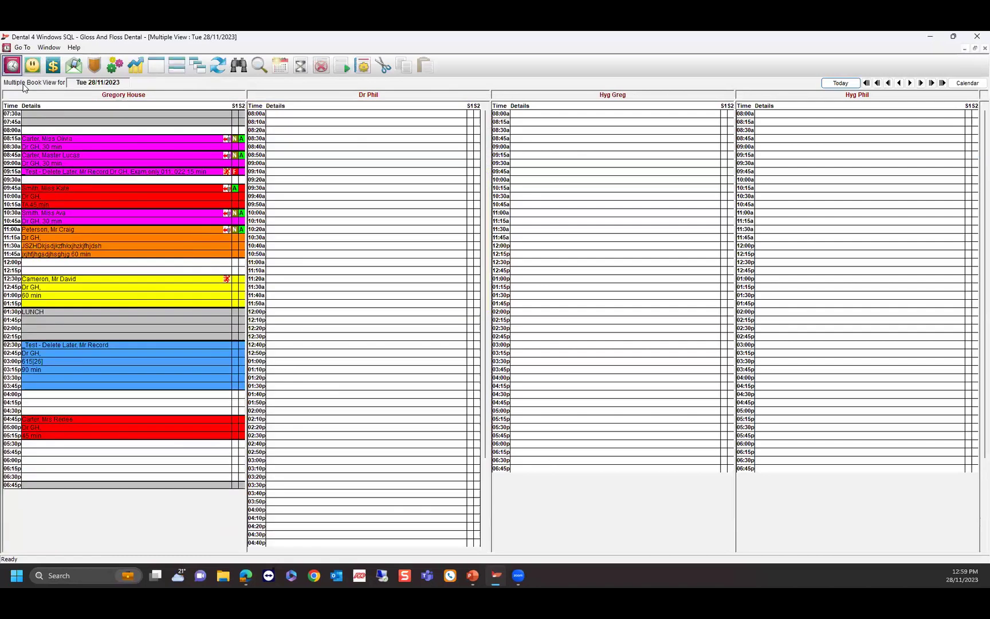
Mark the 12:30 patient as arrived and dismiss their premedication alert for today.
right_click(144, 289)
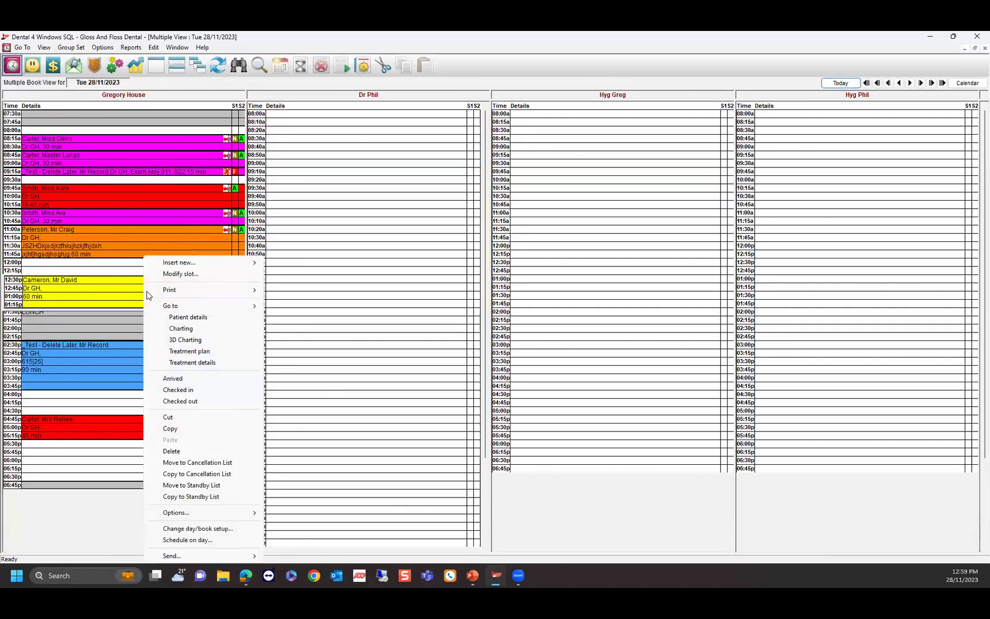
left_click(176, 379)
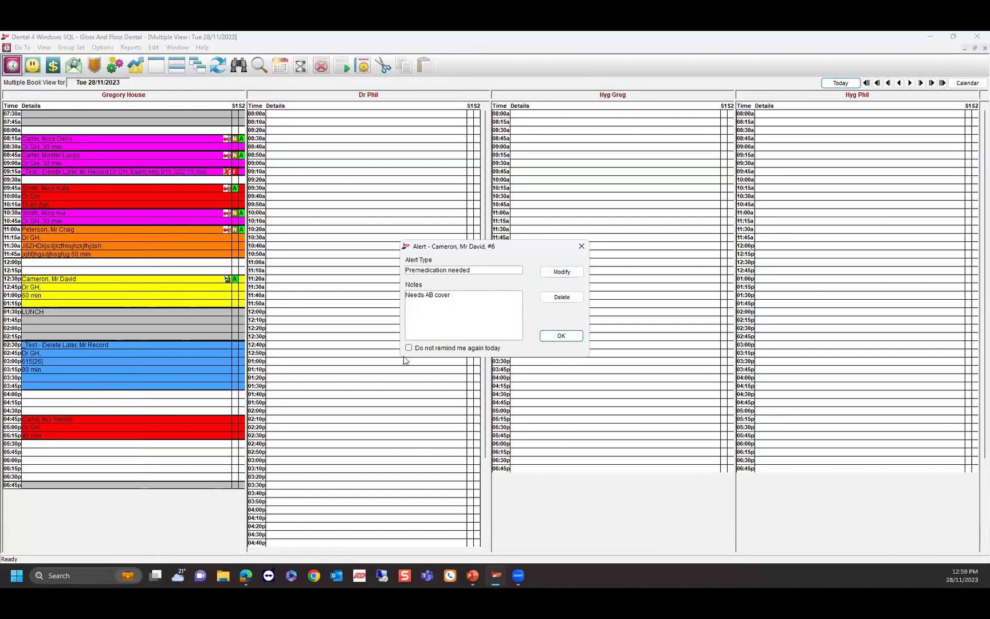
left_click(409, 347)
left_click(564, 335)
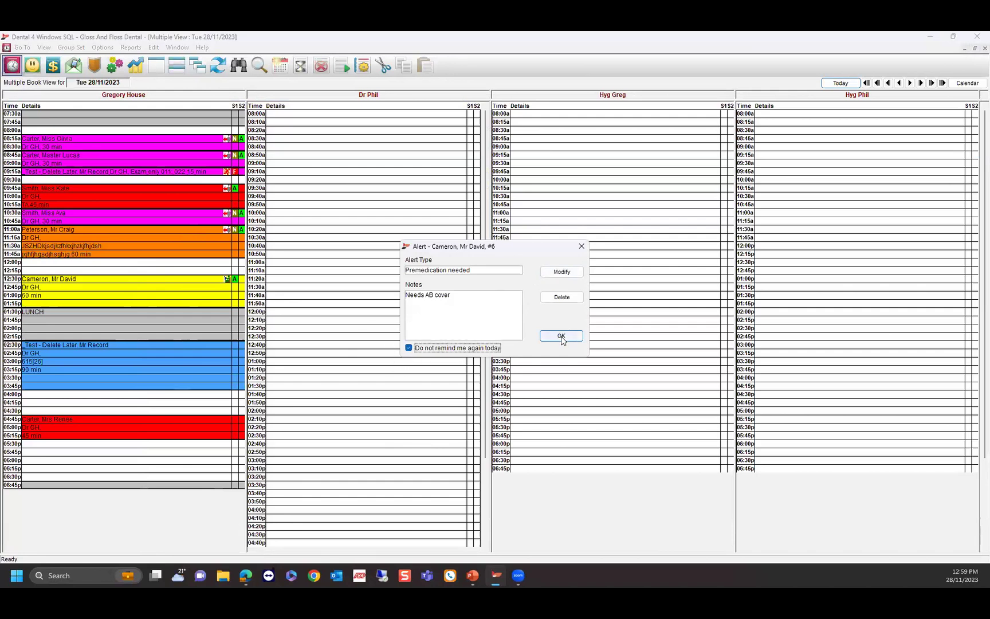
Check the 12:30 patient in and out, agreeing to send the check-out SMS.
right_click(147, 293)
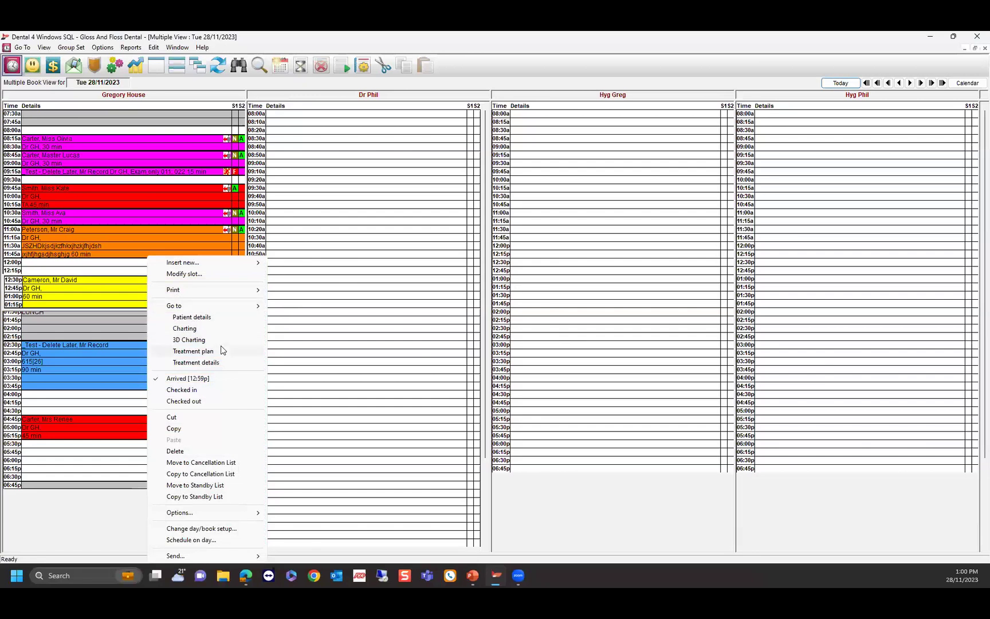
left_click(207, 389)
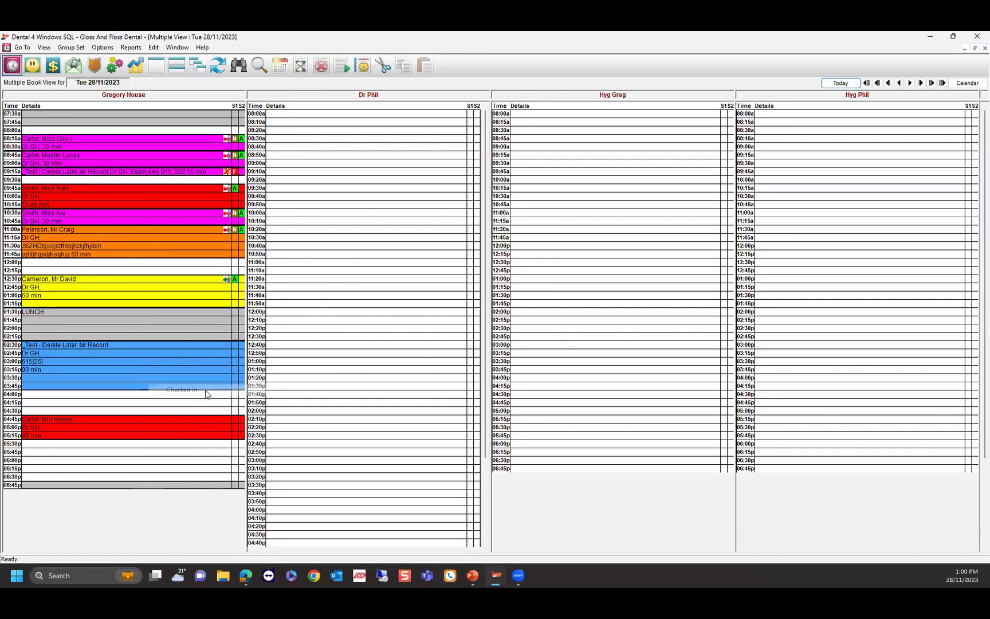
right_click(180, 286)
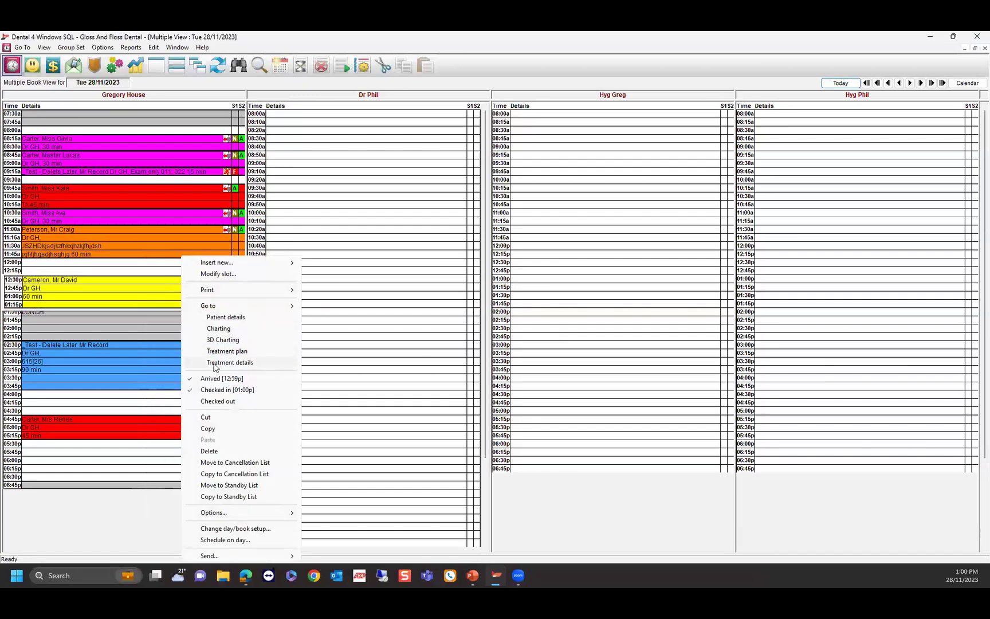
left_click(218, 401)
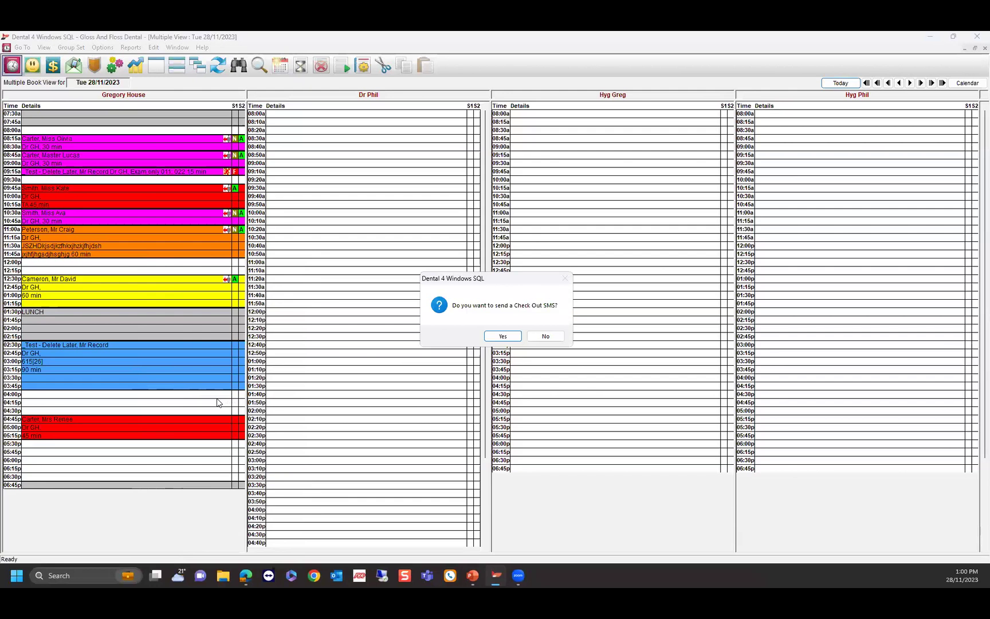
left_click(502, 336)
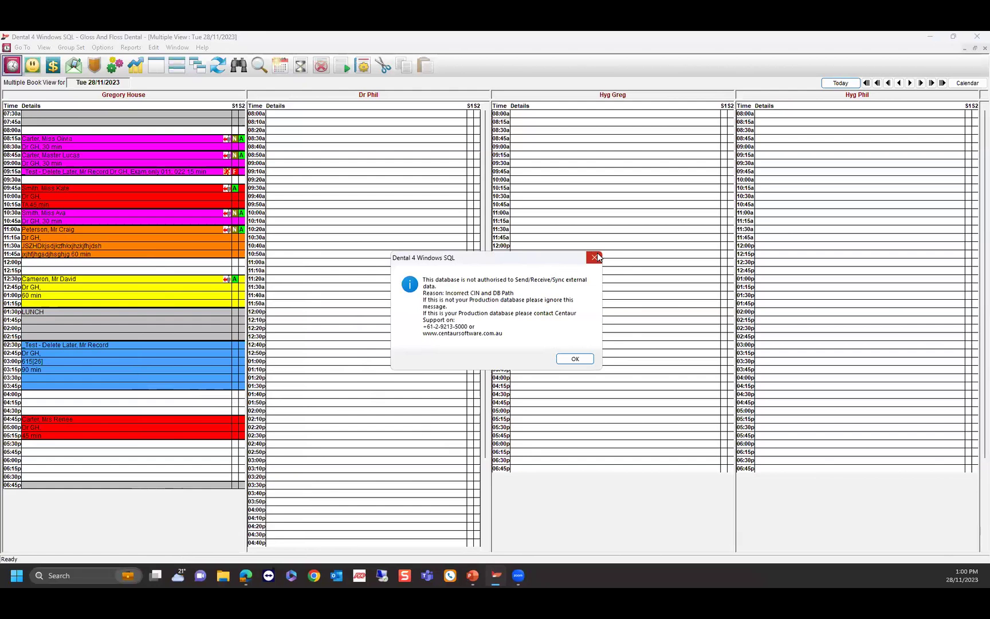
left_click(596, 257)
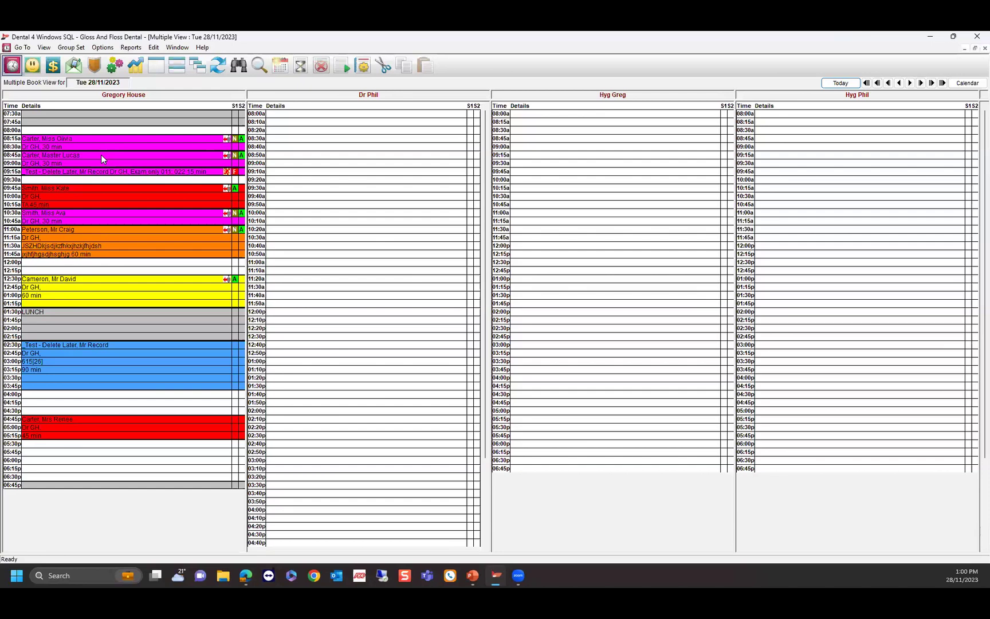
Set 'Make Payment Method Surcharges Mandatory' to Yes, then bring up the Items category list.
left_click(116, 66)
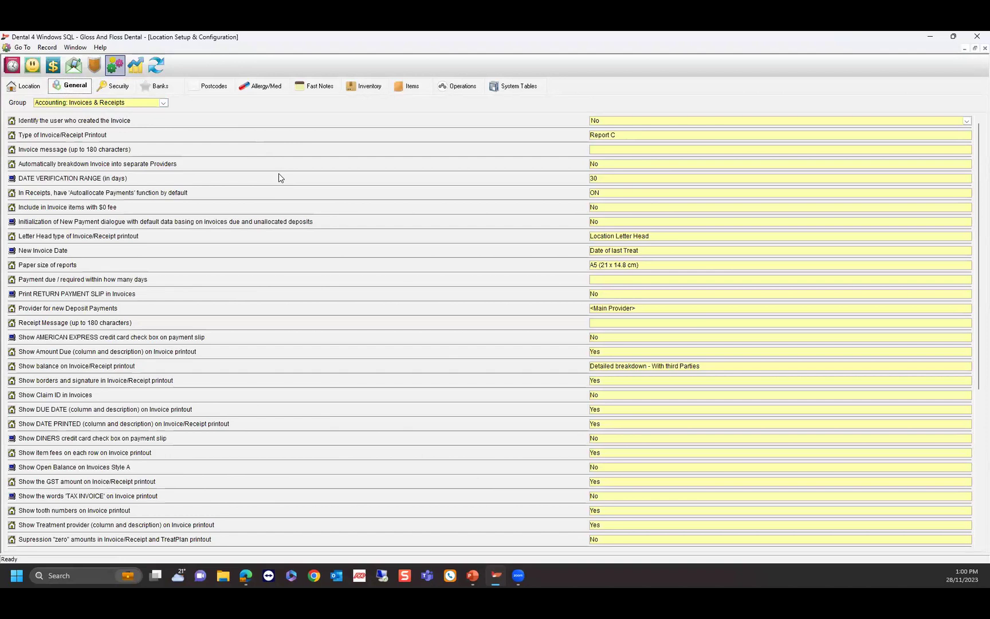
scroll(279, 174, "down", 6)
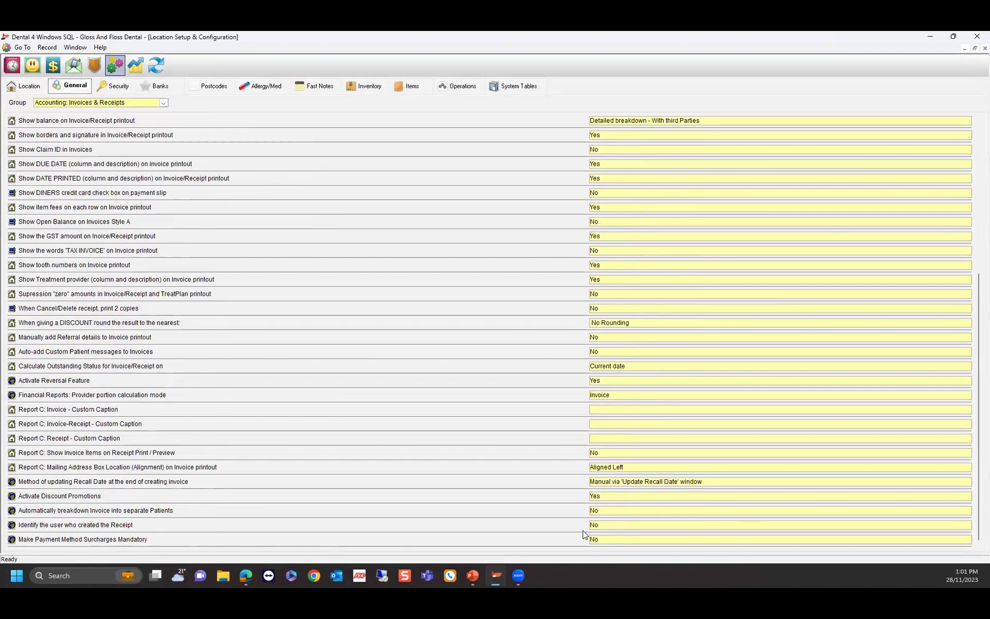
left_click(604, 540)
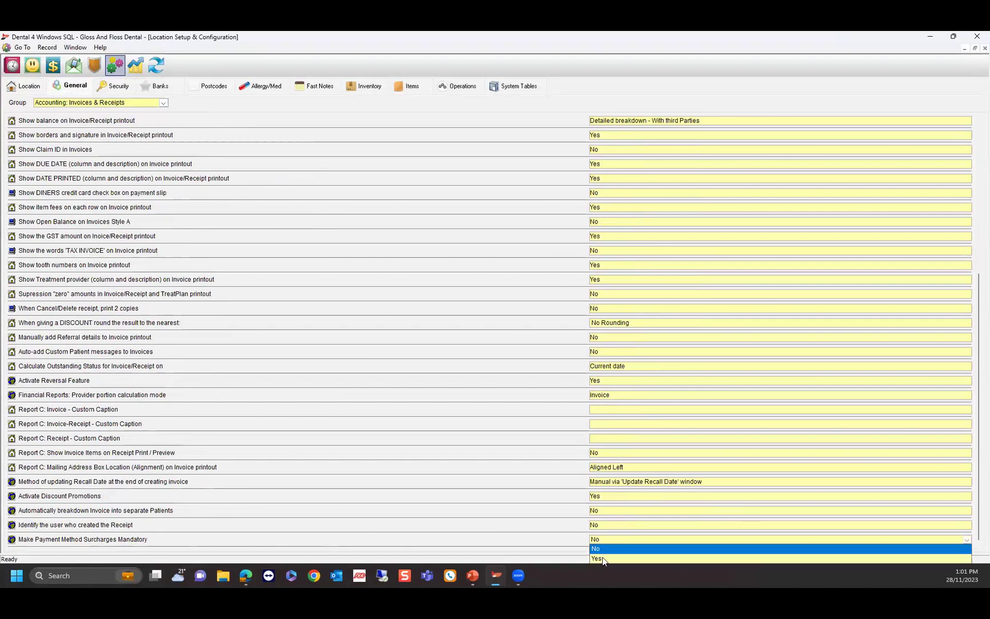
left_click(603, 558)
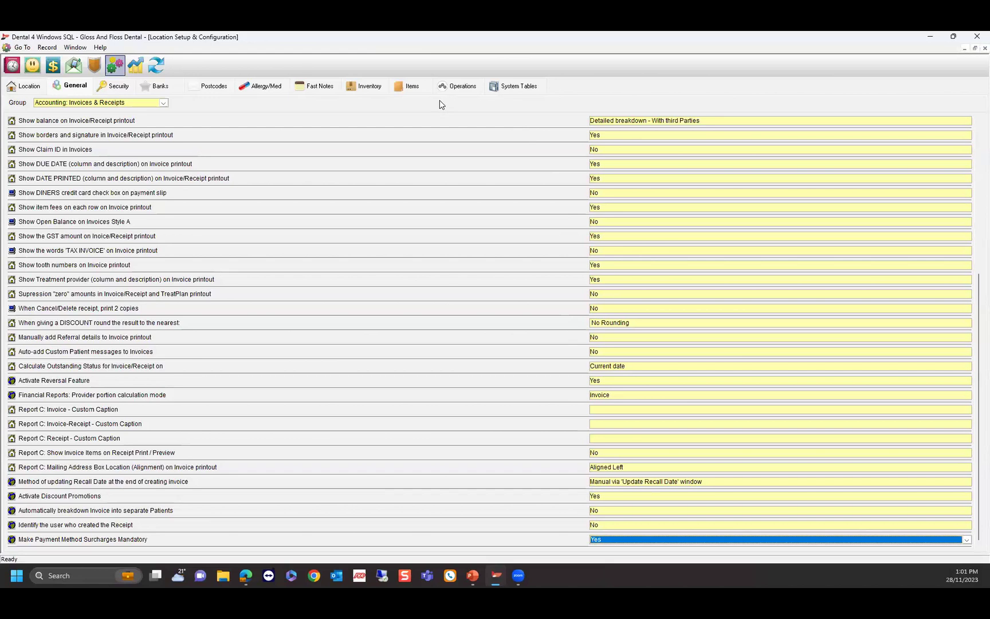
left_click(407, 86)
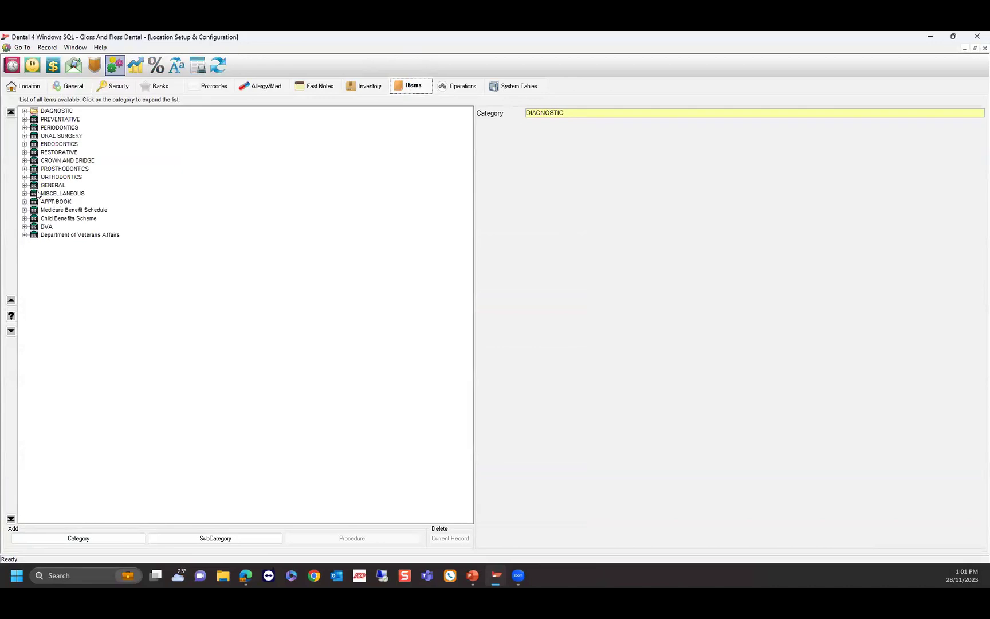
Find SUR Surcharge under MISCELLANEOUS > Miscellaneous and view its financial details.
left_click(48, 195)
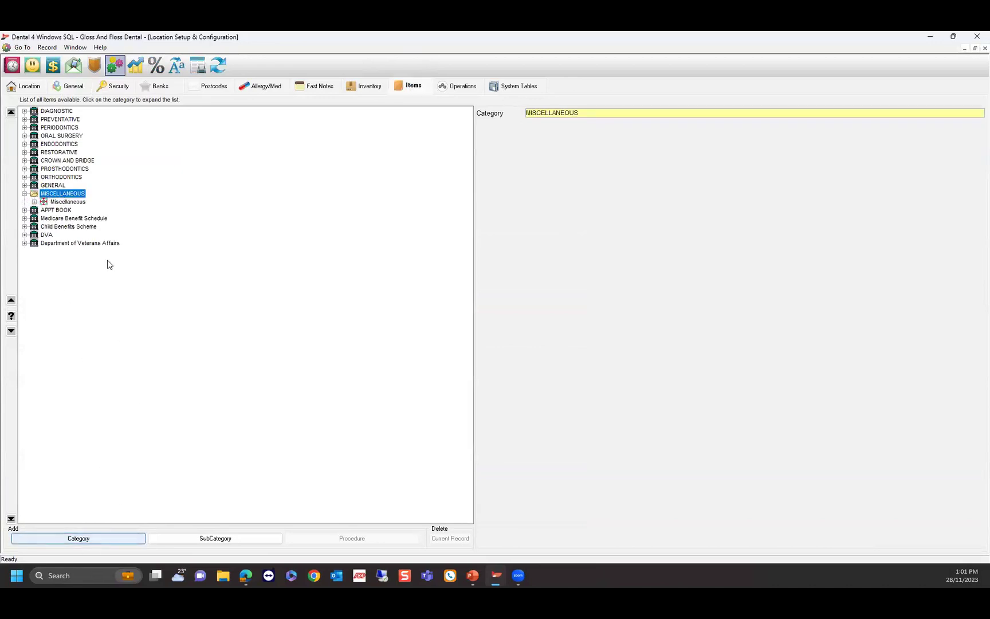
left_click(65, 202)
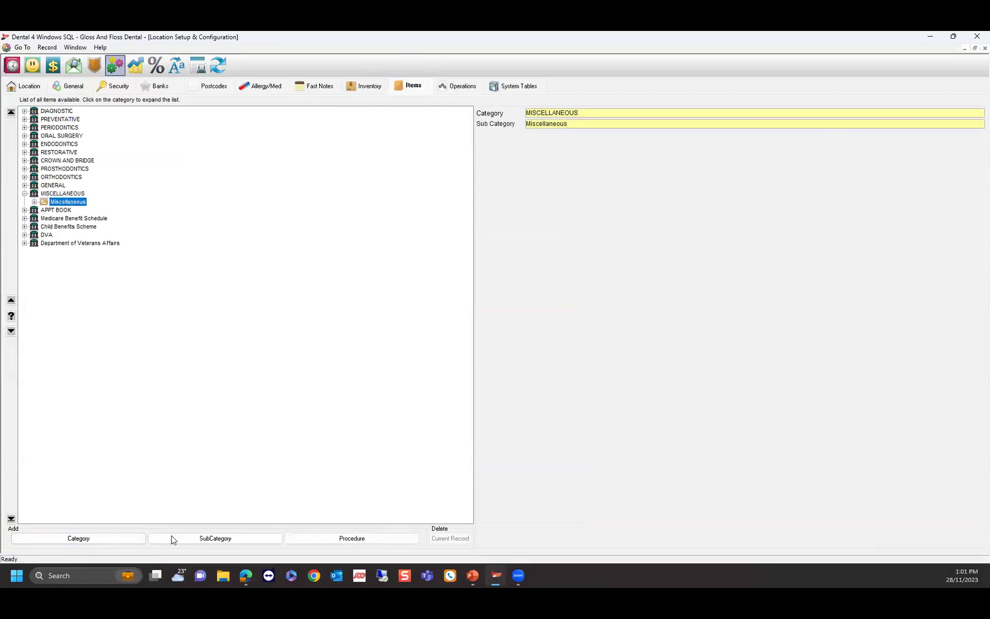
double_click(80, 203)
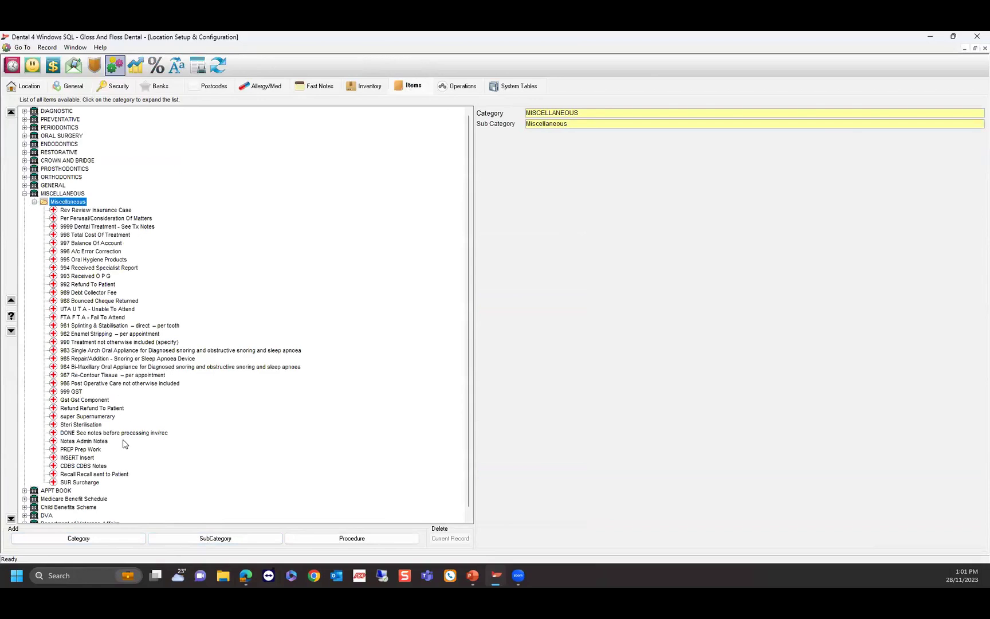
left_click(80, 483)
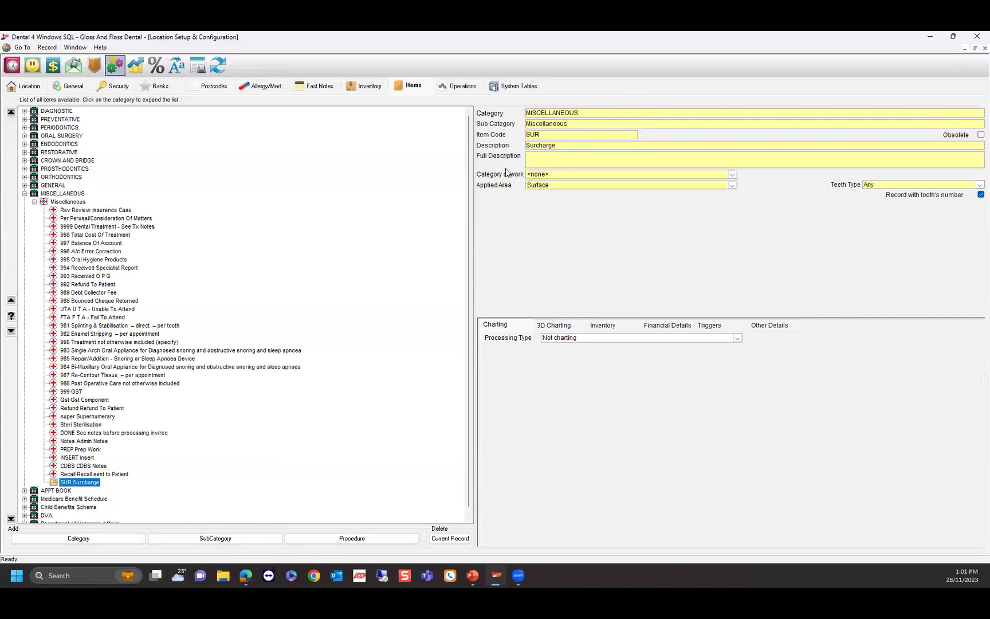
left_click(671, 328)
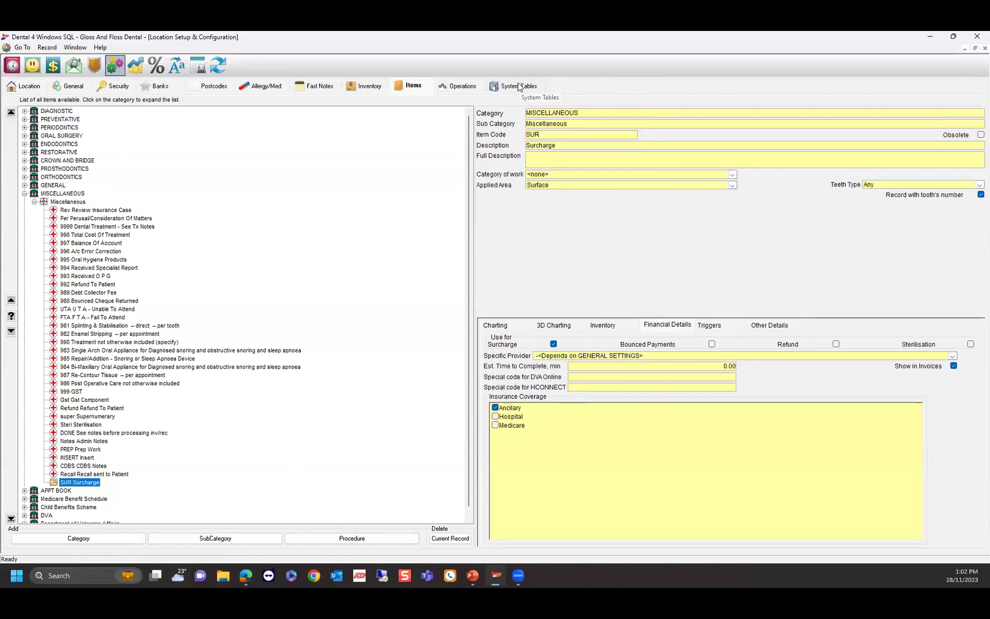
Give the AmEx-not EFT payment method surcharge item SUR at 3.00%.
left_click(514, 88)
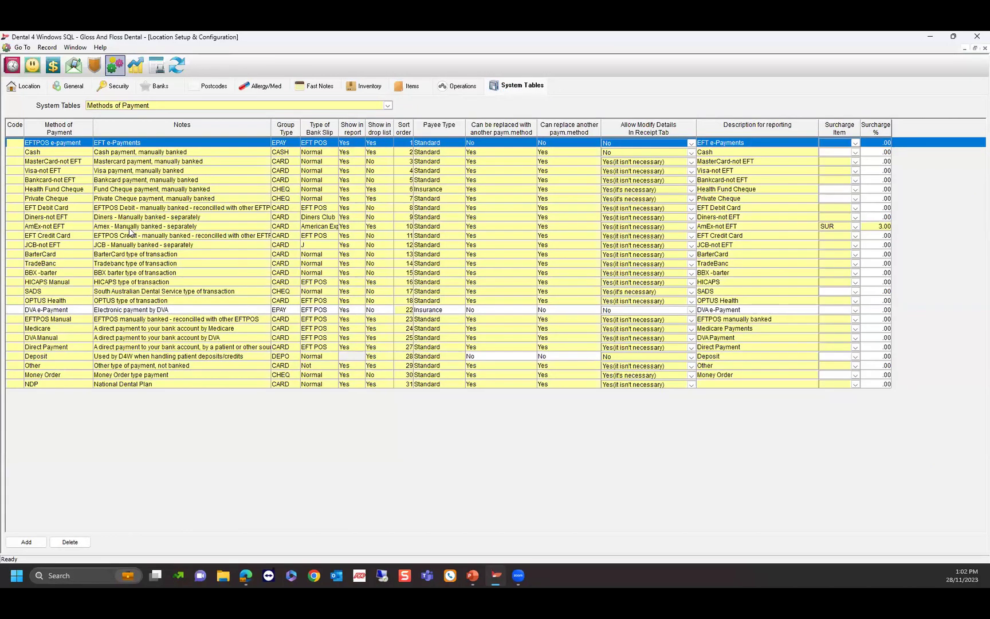
left_click(855, 226)
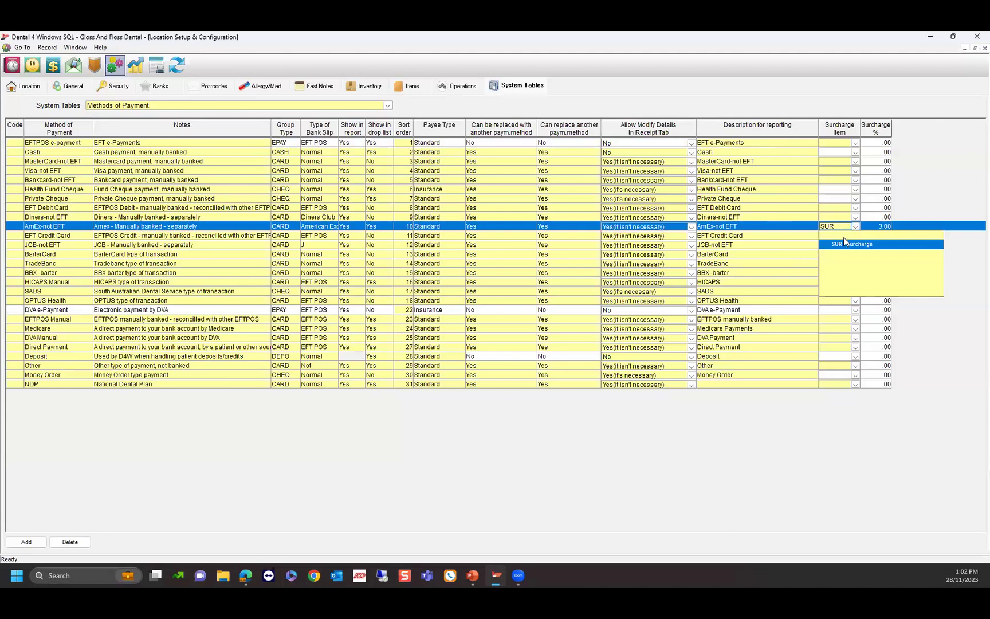
left_click(845, 245)
left_click(878, 226)
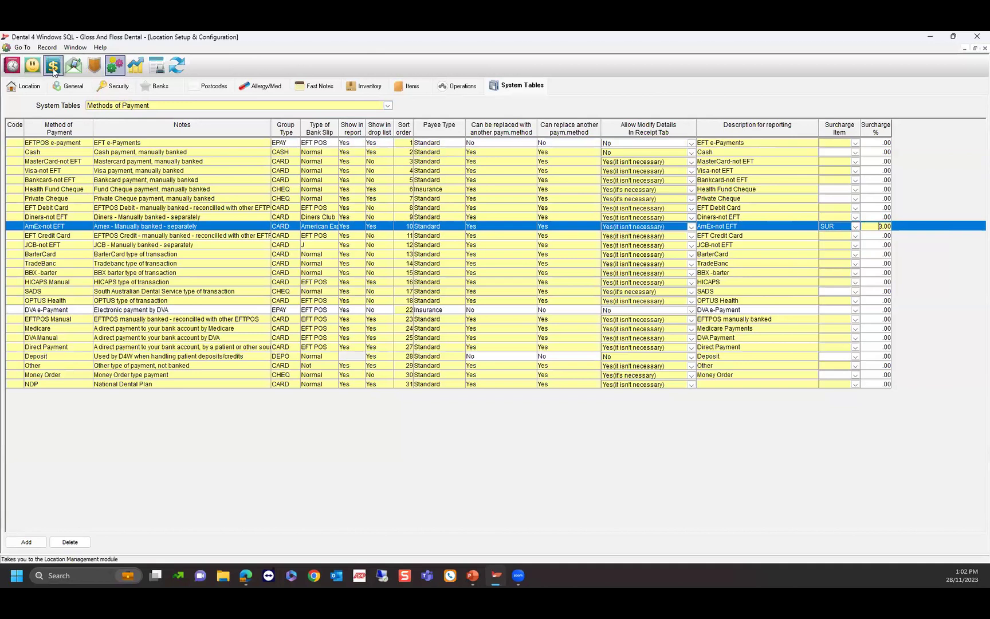
Start an In Chair operation from the patient's treatment records.
left_click(32, 65)
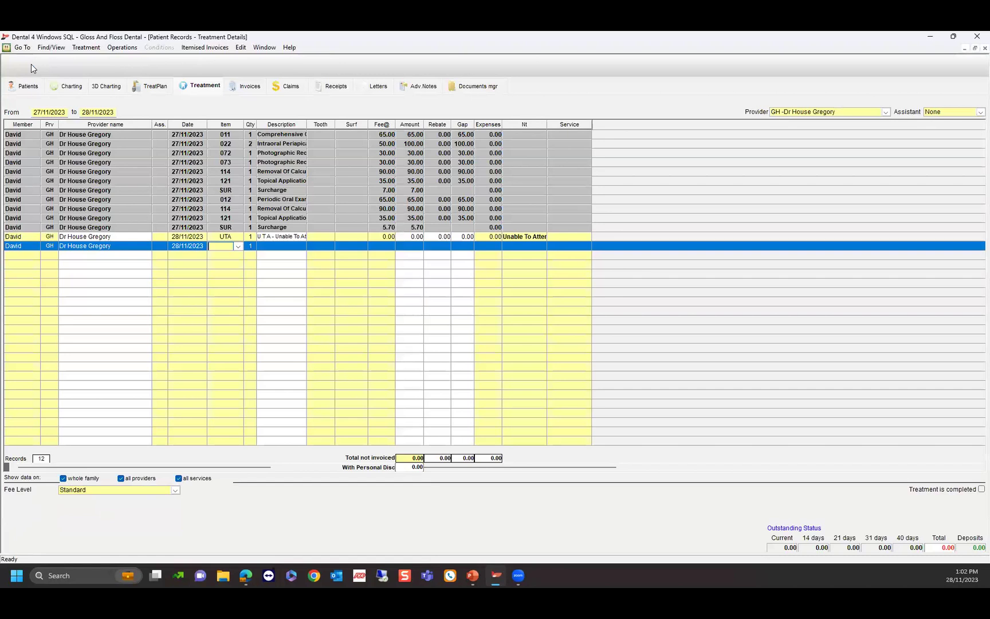
left_click(122, 47)
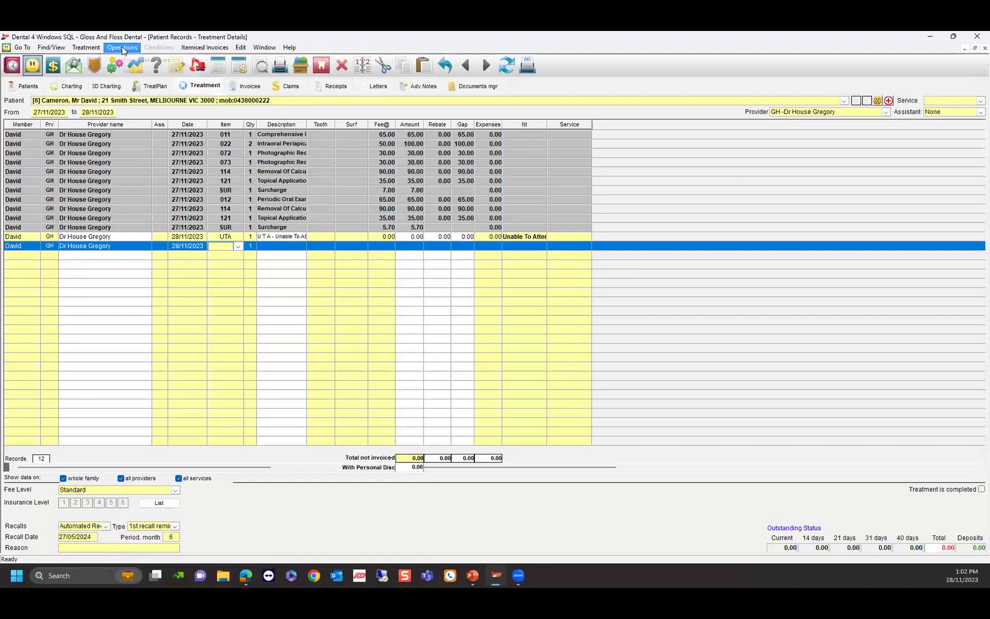
left_click(133, 72)
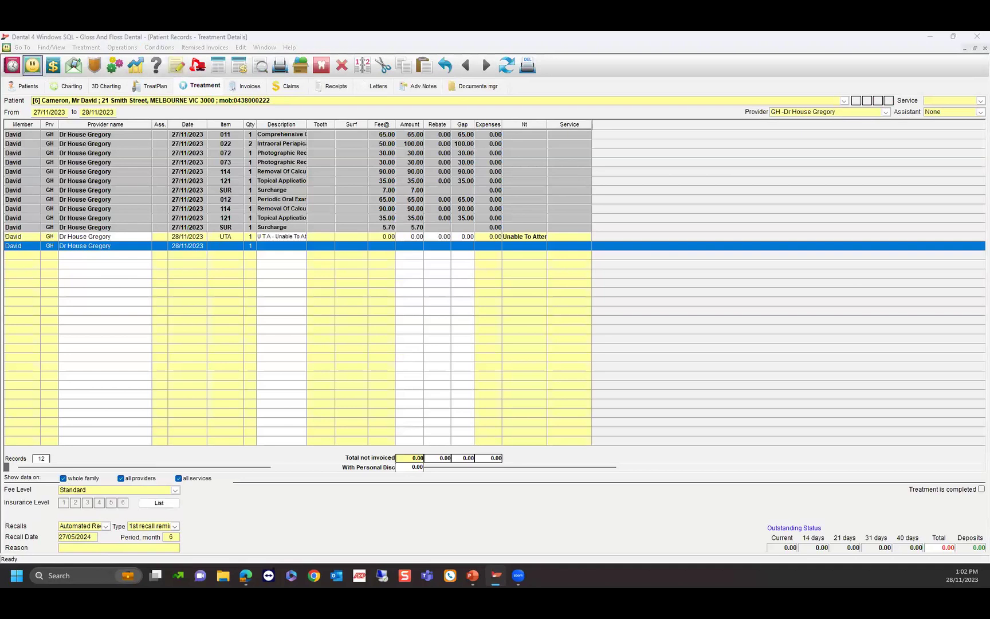
Add item 118 Bleaching at 50.00 to the twelve front teeth, 13 through 33.
left_click(393, 171)
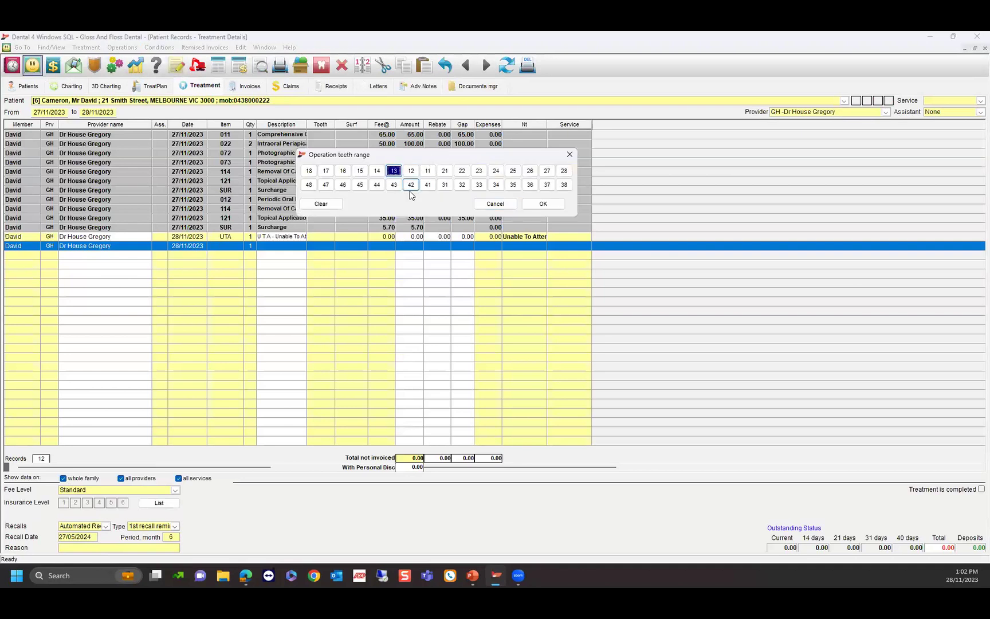
left_click(394, 185)
left_click(410, 170)
left_click(411, 184)
left_click(428, 171)
left_click(427, 184)
left_click(444, 171)
left_click(444, 184)
left_click(462, 170)
left_click(462, 184)
left_click(479, 184)
left_click(544, 204)
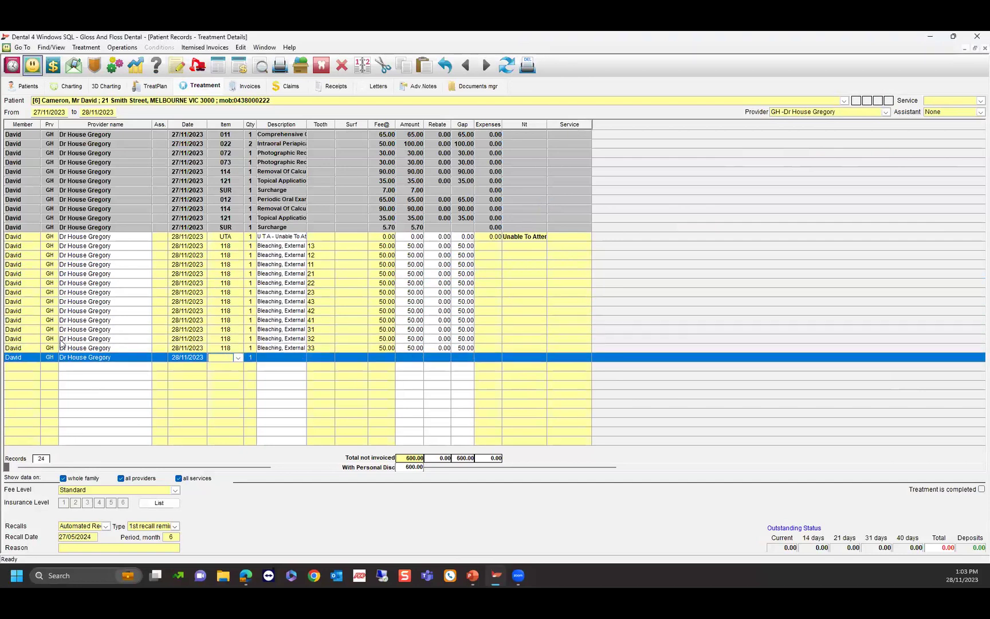
Invoice the bleaching and pay 600.00 by AmEx-not EFT, accepting the 3% surcharge.
left_click(216, 67)
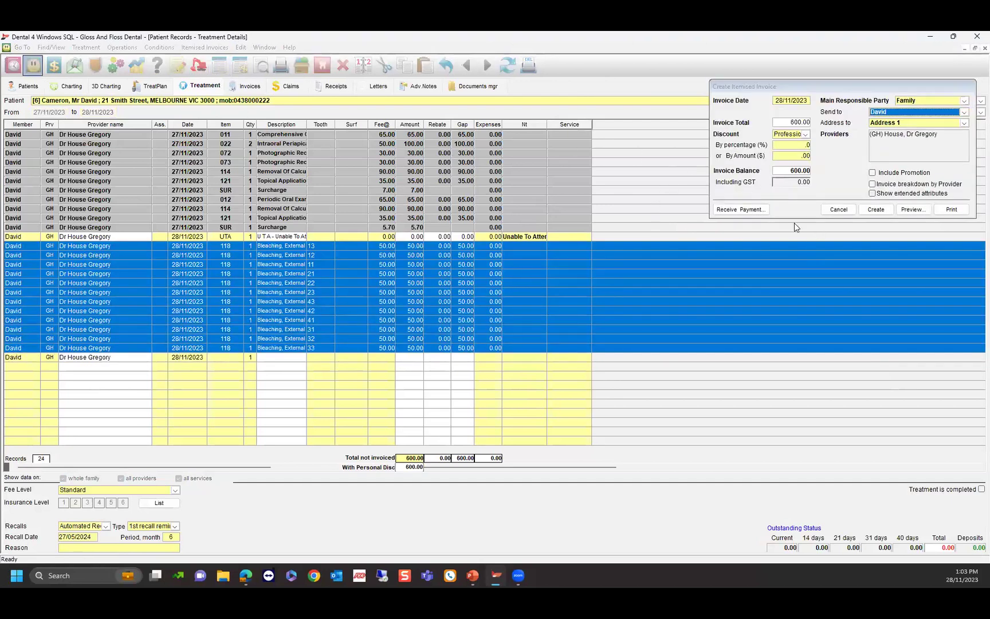
left_click(736, 210)
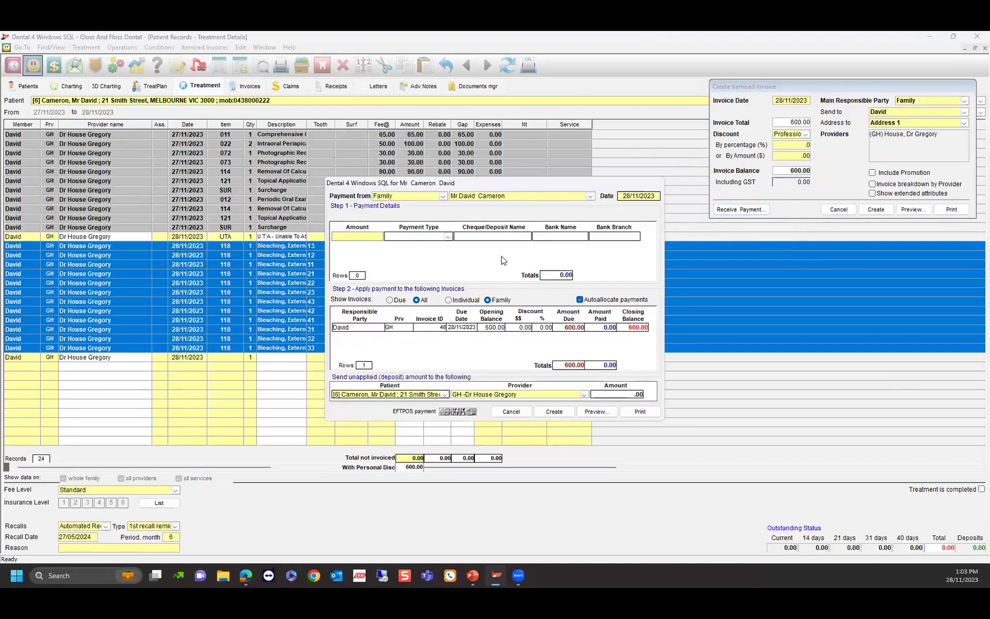
type("600")
key("Tab")
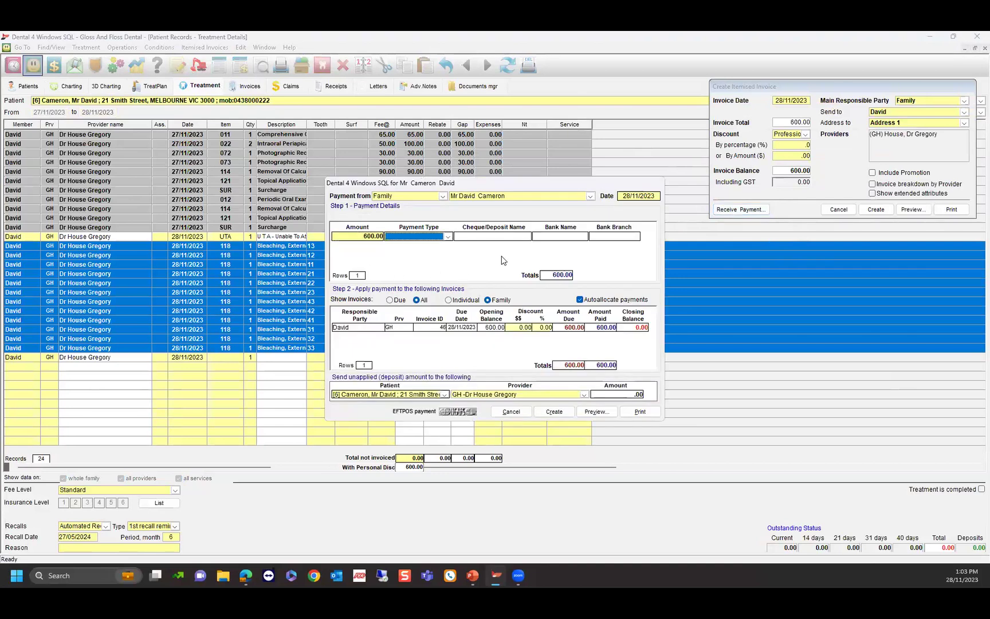
left_click(448, 236)
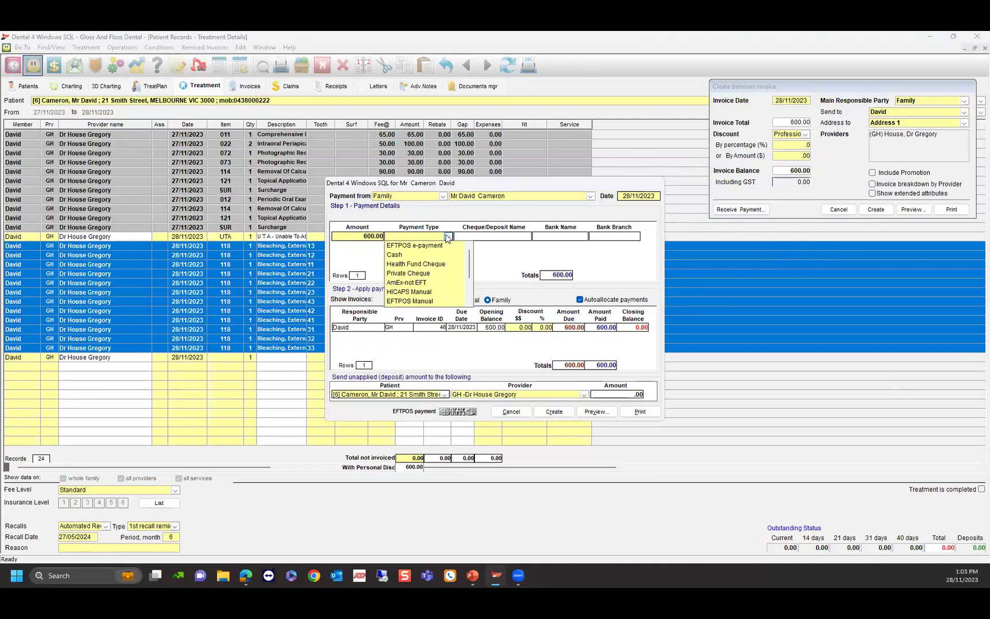
left_click(407, 283)
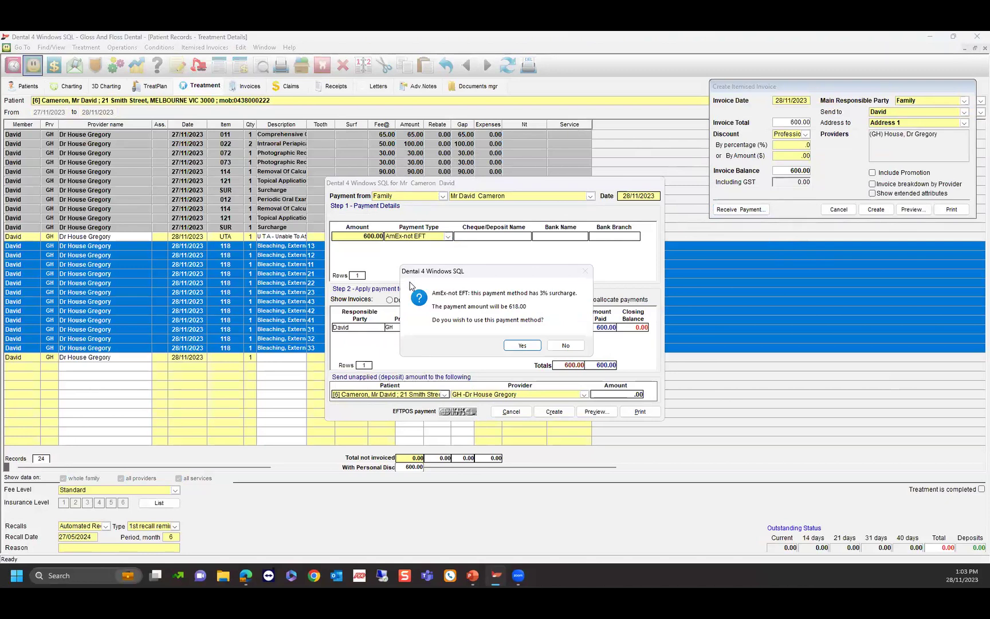
left_click(521, 344)
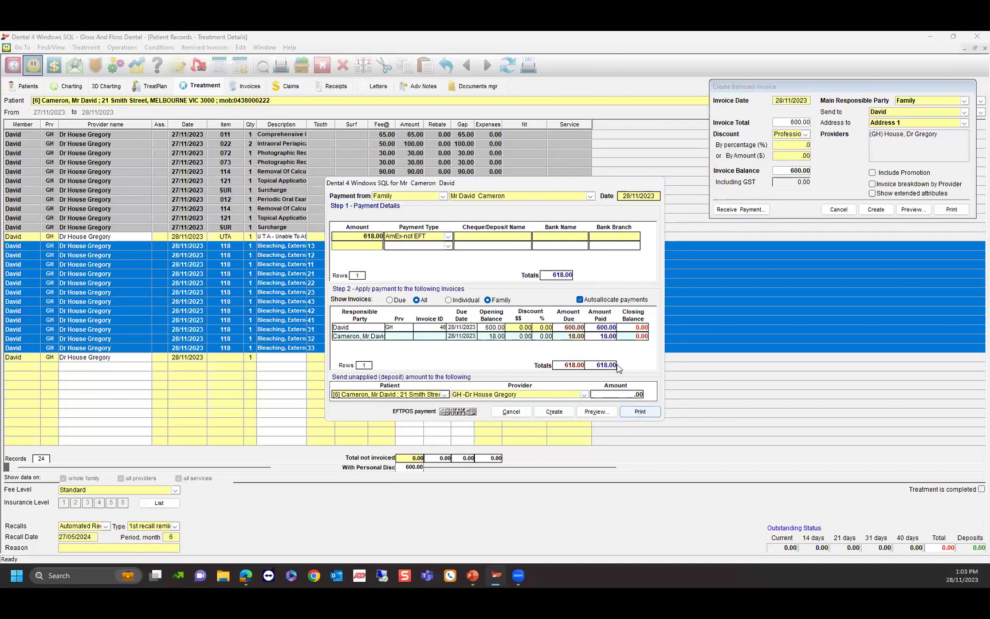
left_click(553, 411)
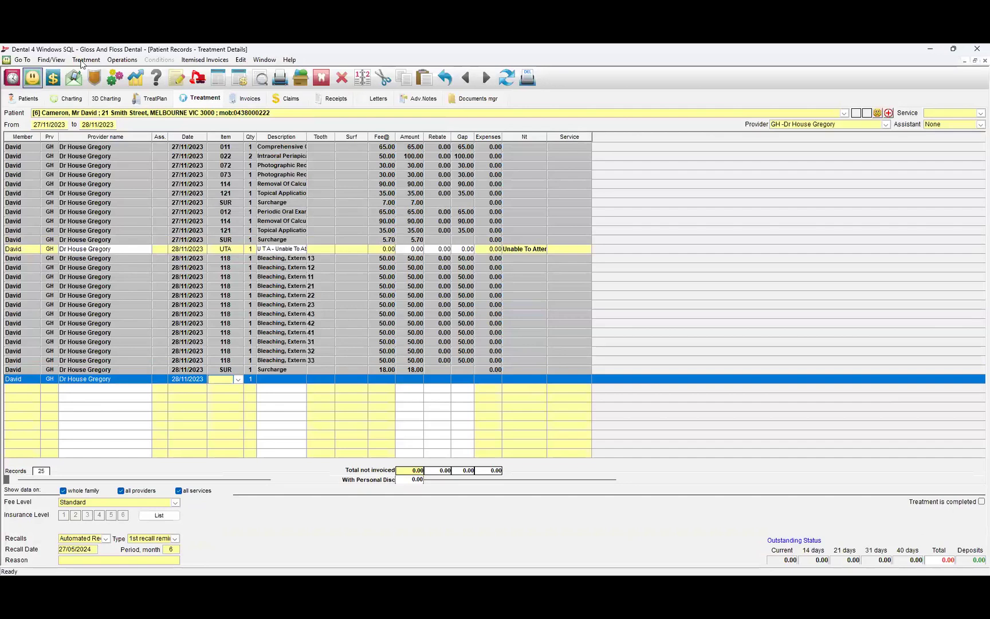
Show the patient's Insurance / Various details with fee level and Medicare information.
left_click(24, 101)
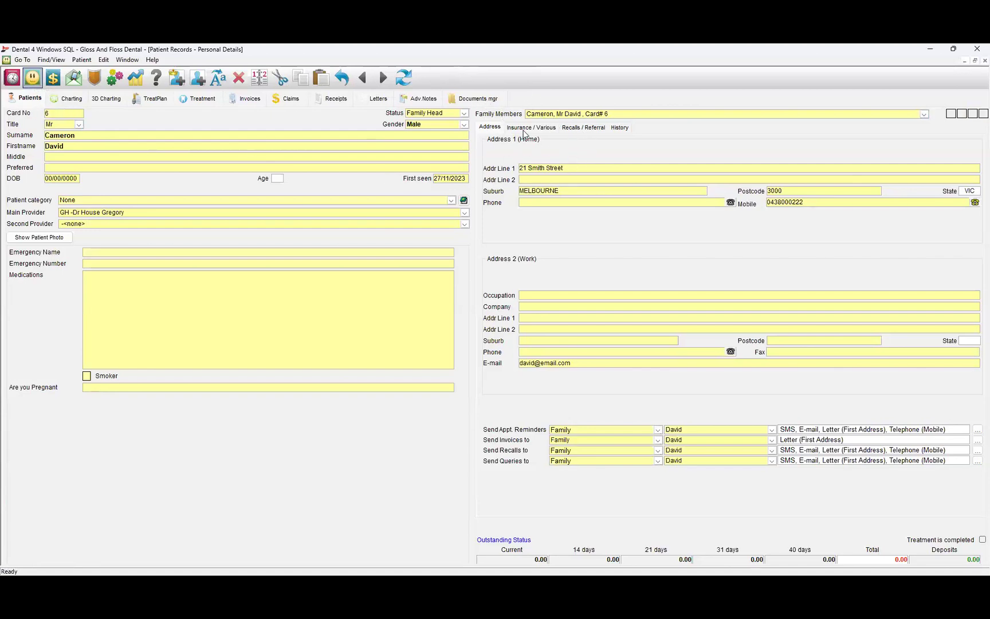
left_click(531, 128)
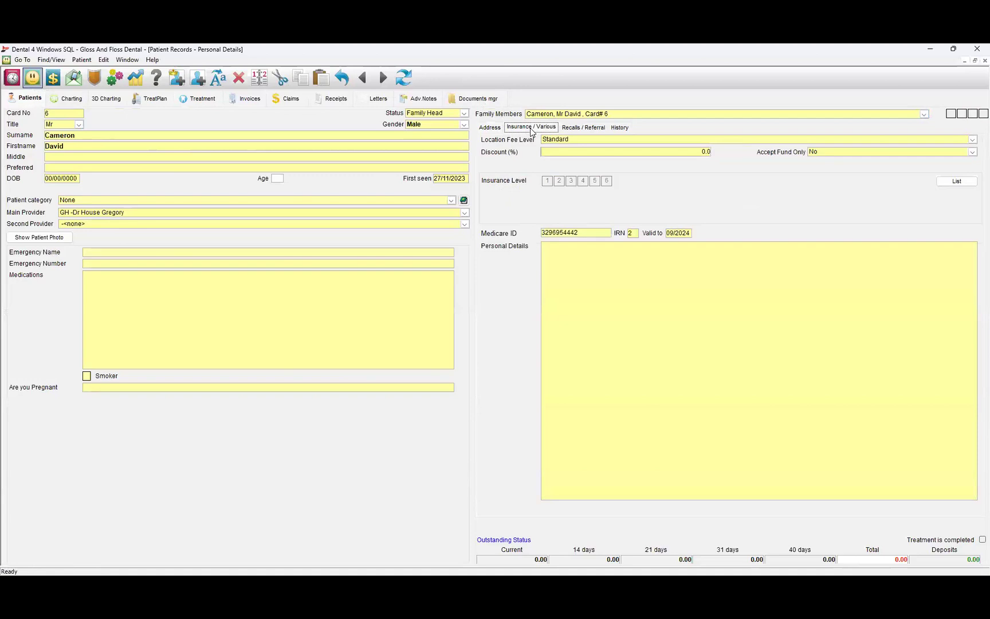